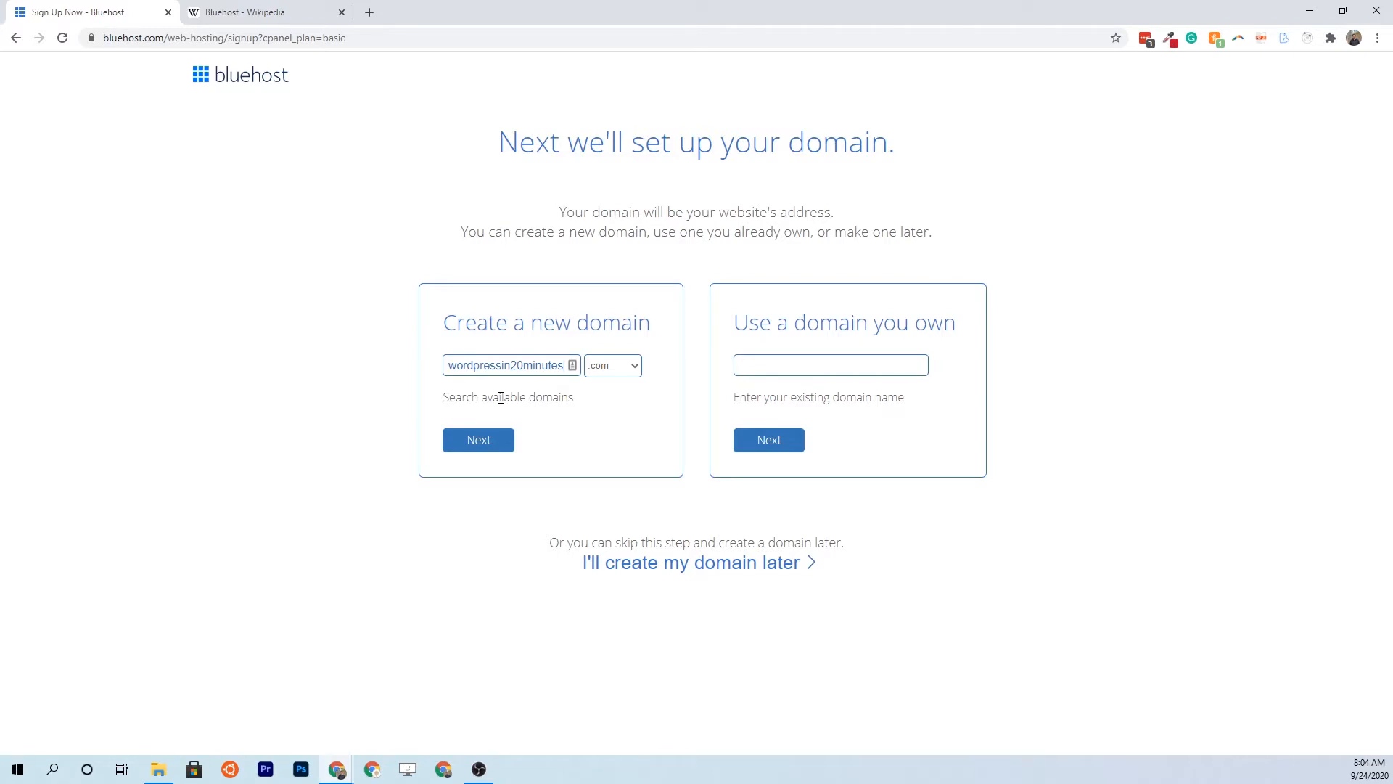
Confirm wordpressin20minutes.com is available and continue to the Package Information section
click(464, 451)
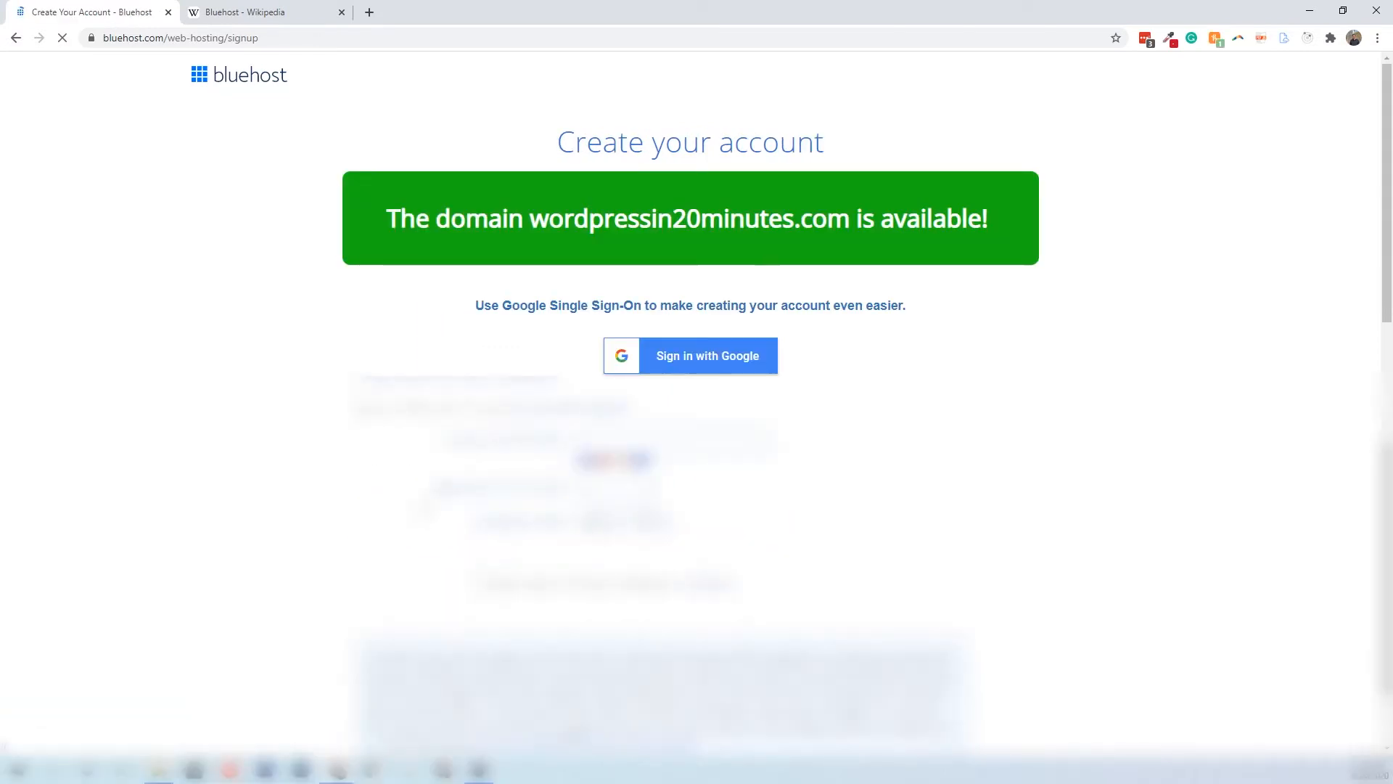
scroll(696, 392, down, 1)
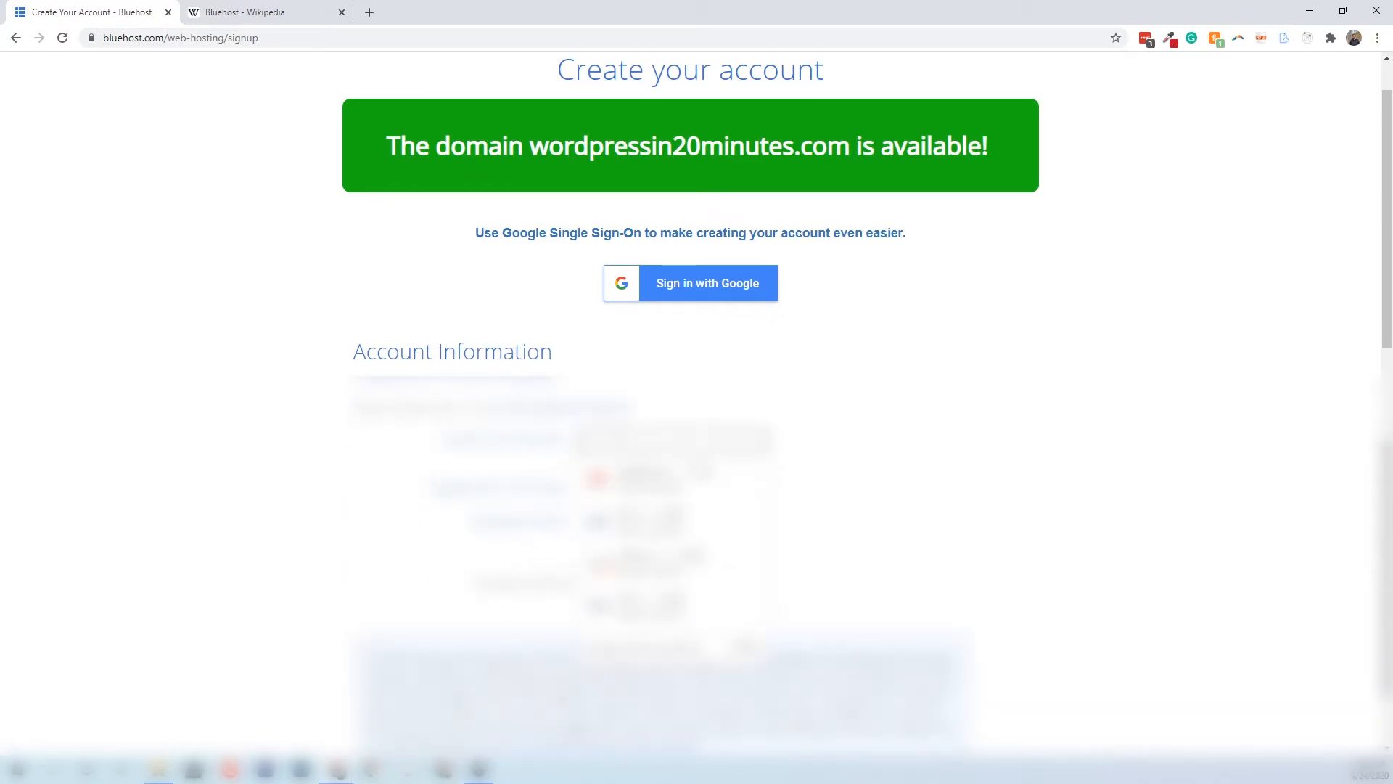
scroll(654, 461, down, 5)
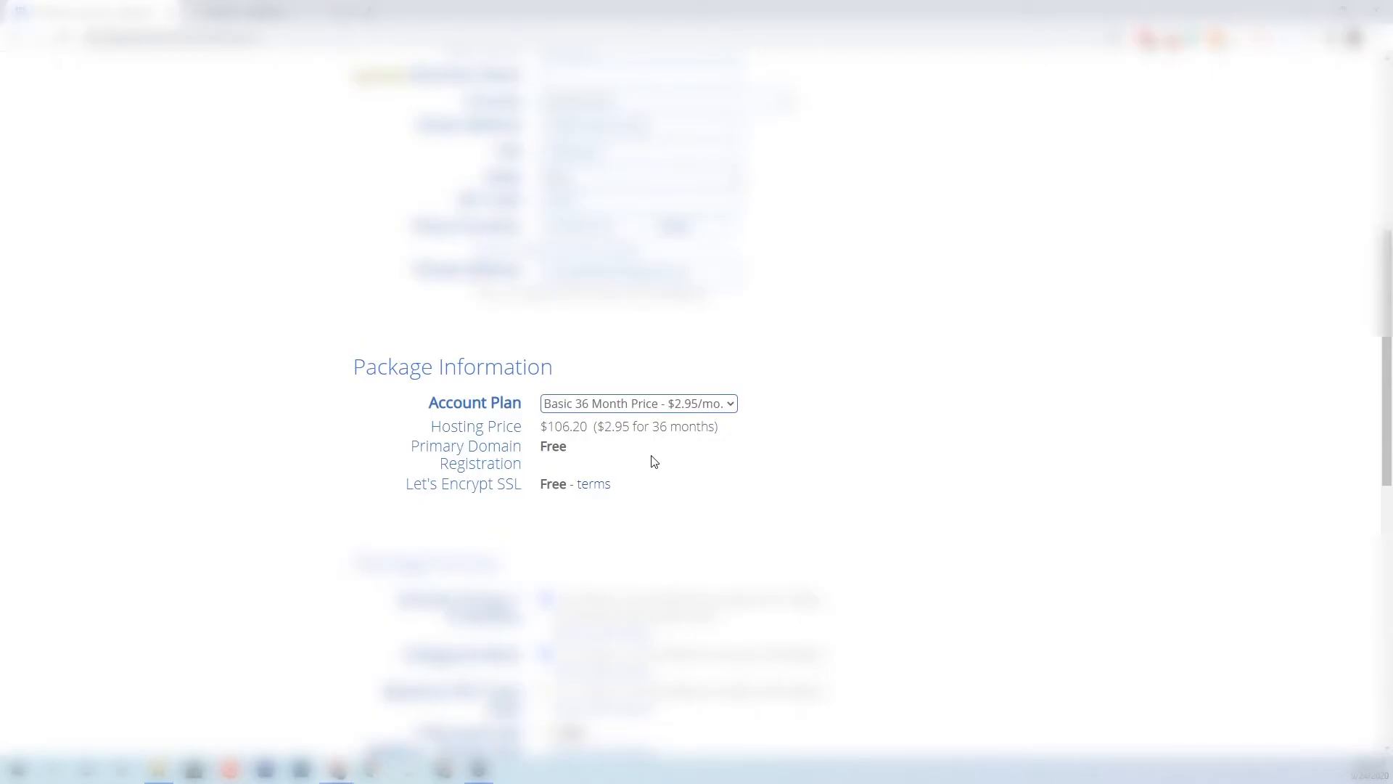
Set the Account Plan to Basic 12 Month, priced at $59.40
click(609, 405)
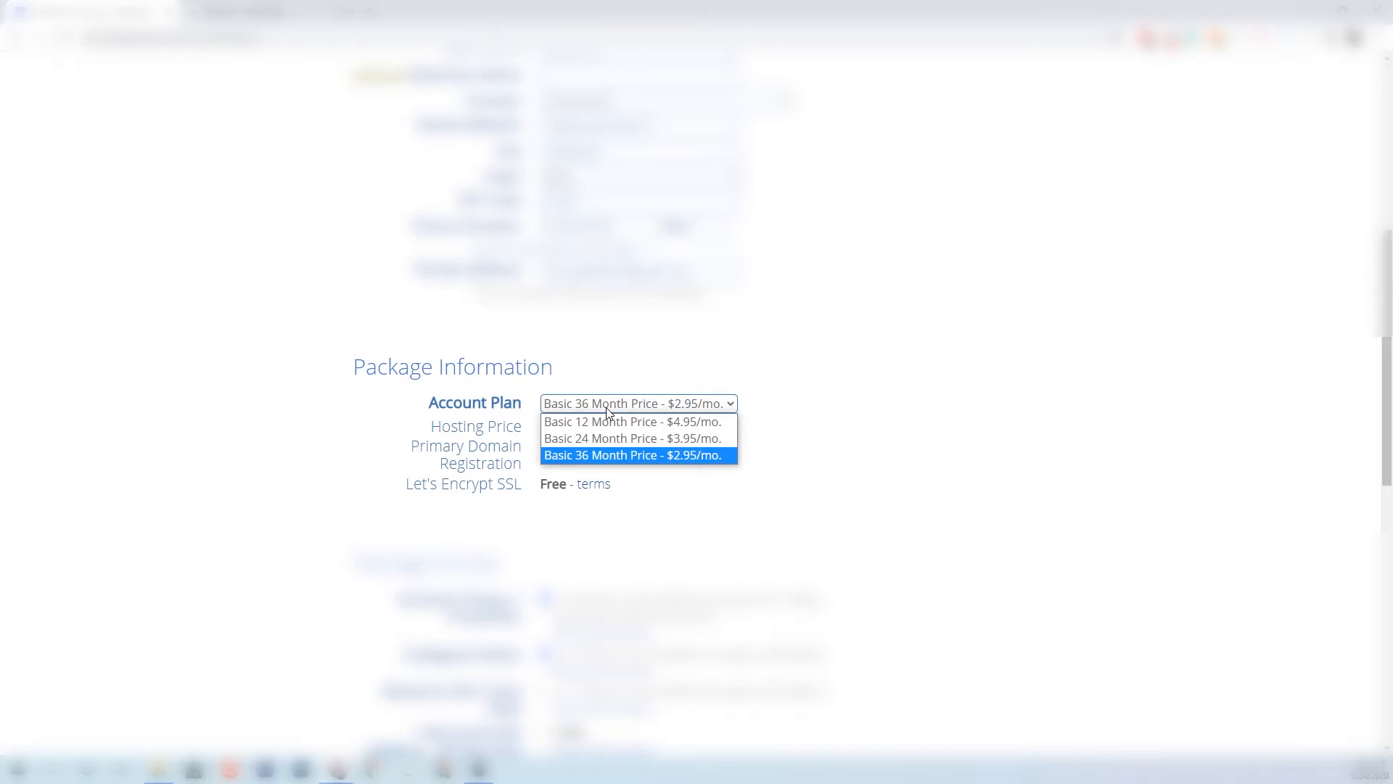
click(599, 421)
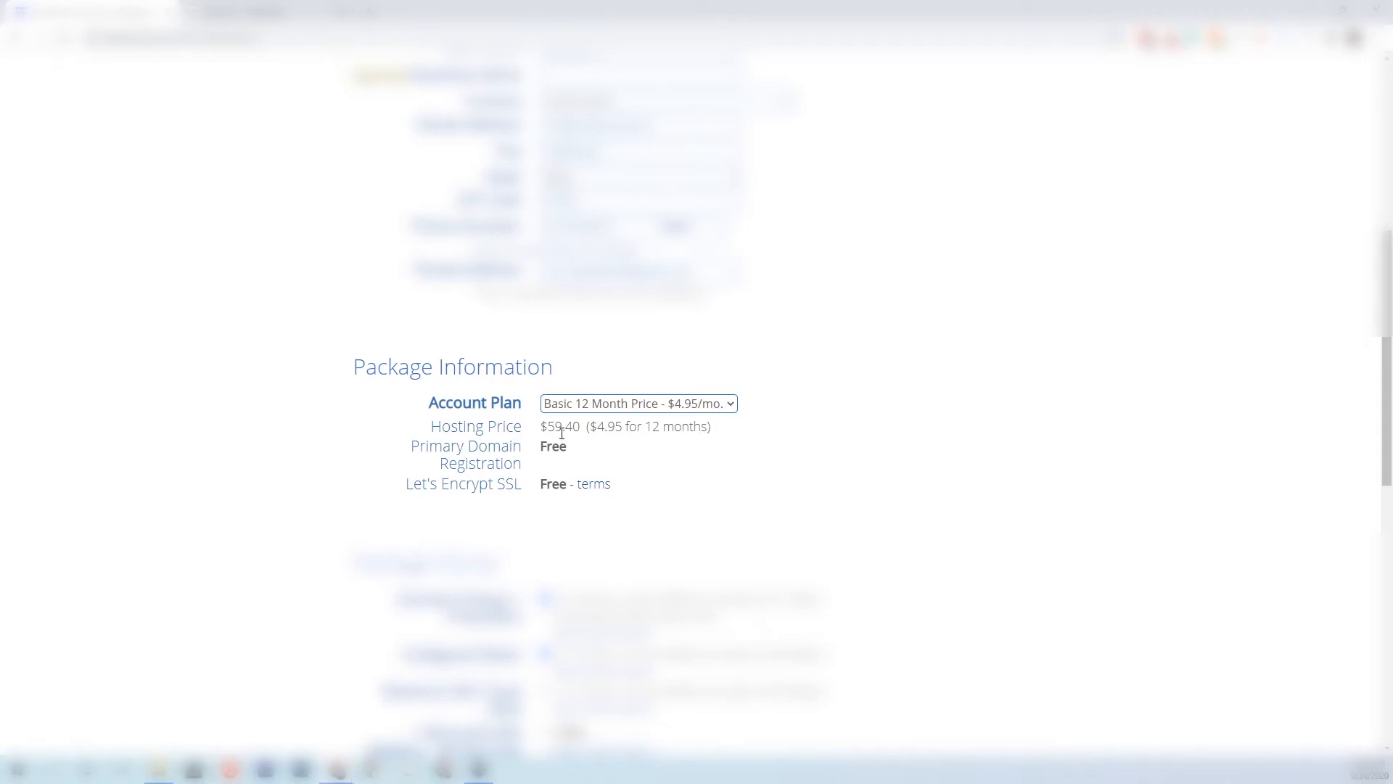
click(586, 405)
click(590, 455)
click(601, 406)
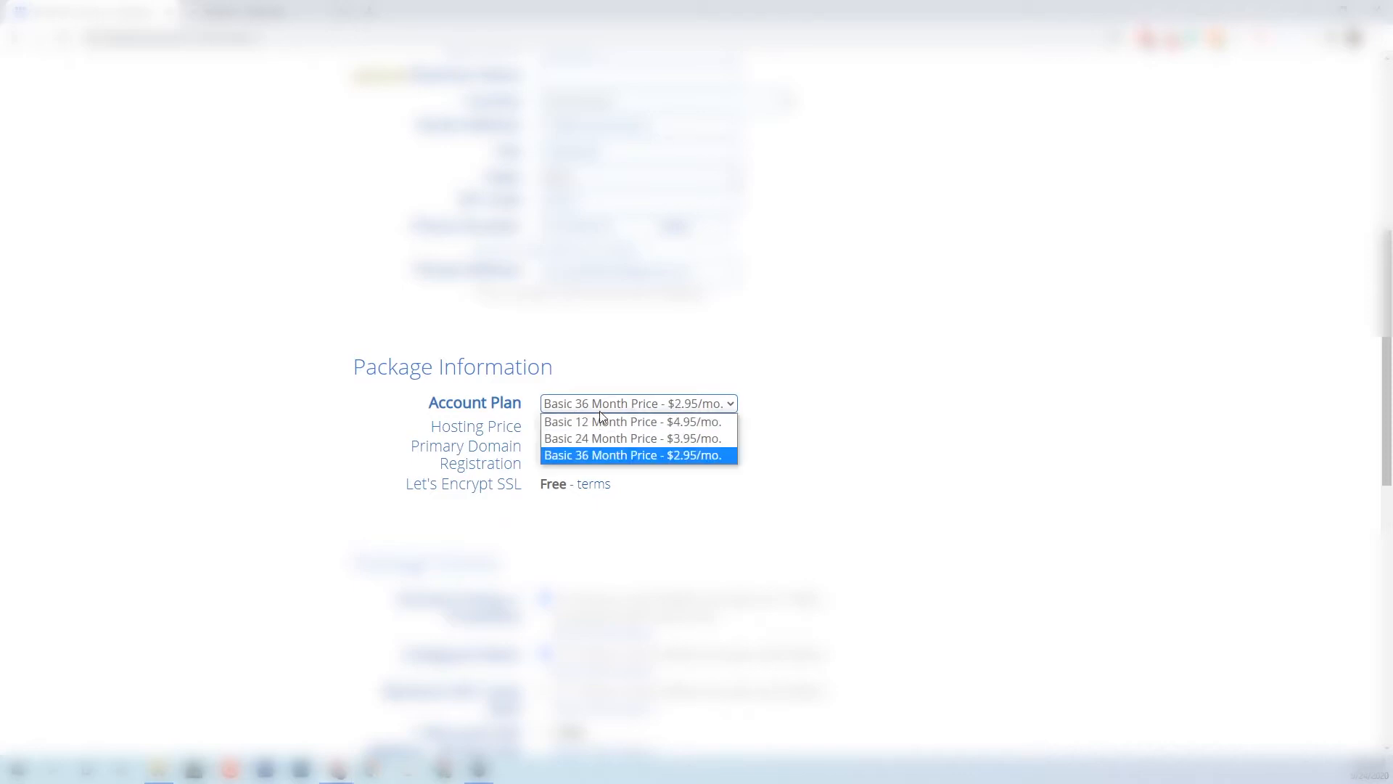
click(584, 428)
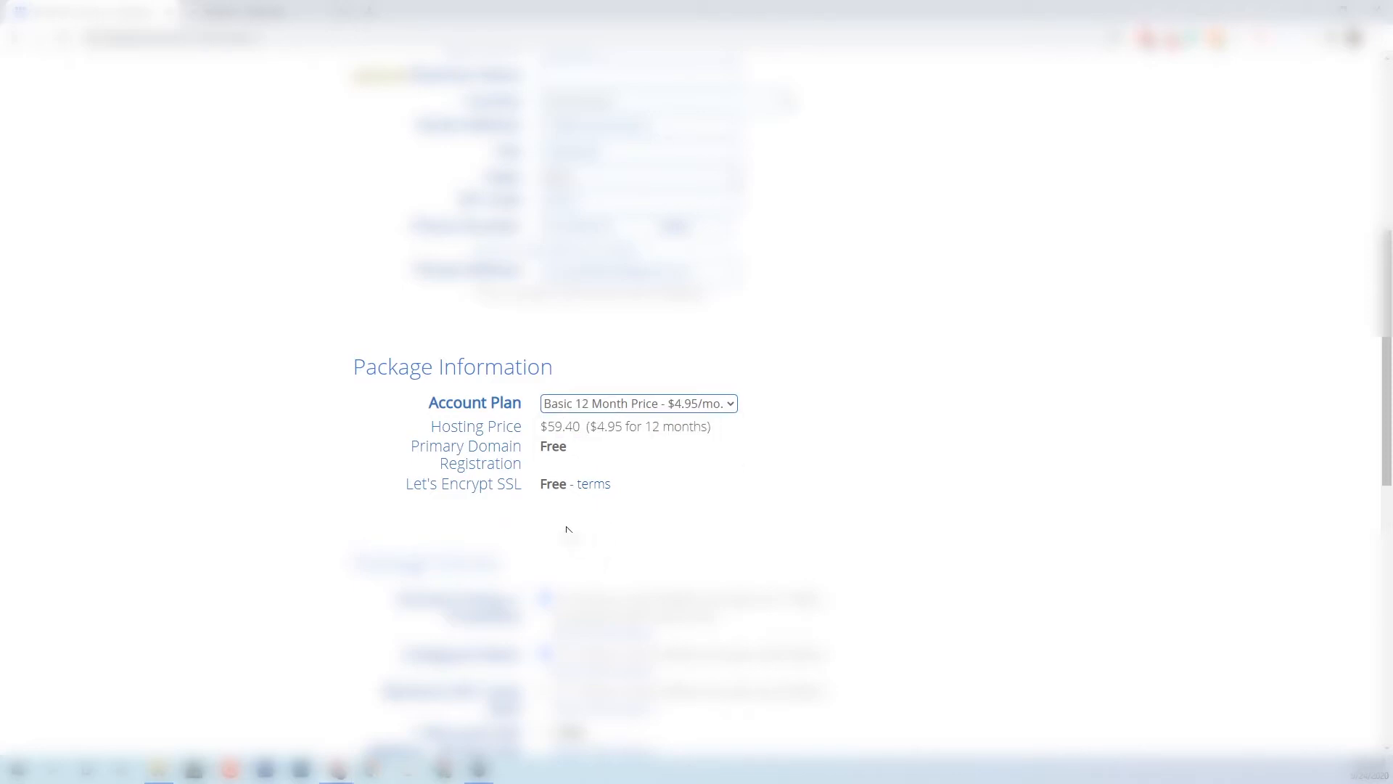
scroll(569, 532, down, 4)
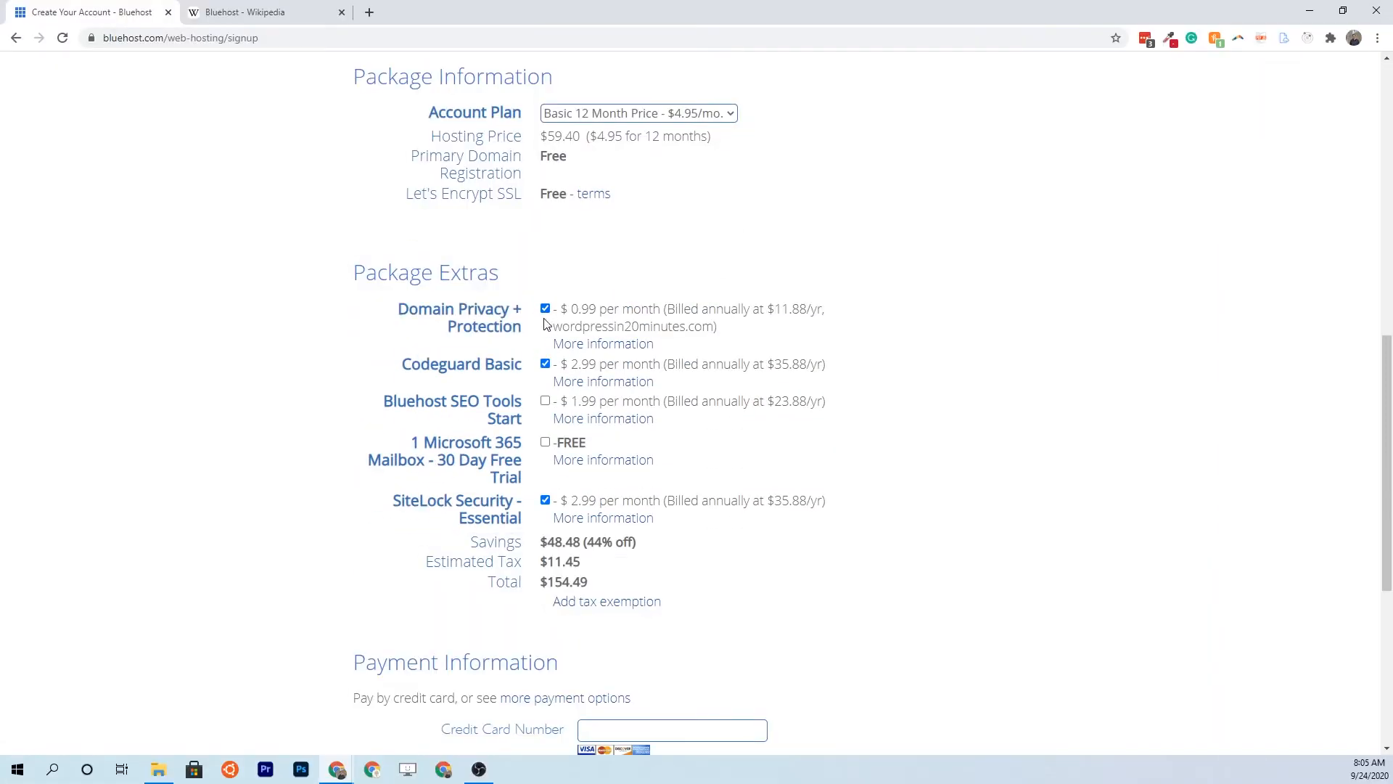
Remove the Codeguard Basic and SiteLock Security extras, bringing the total to $76.99
click(545, 363)
click(545, 501)
scroll(406, 481, down, 2)
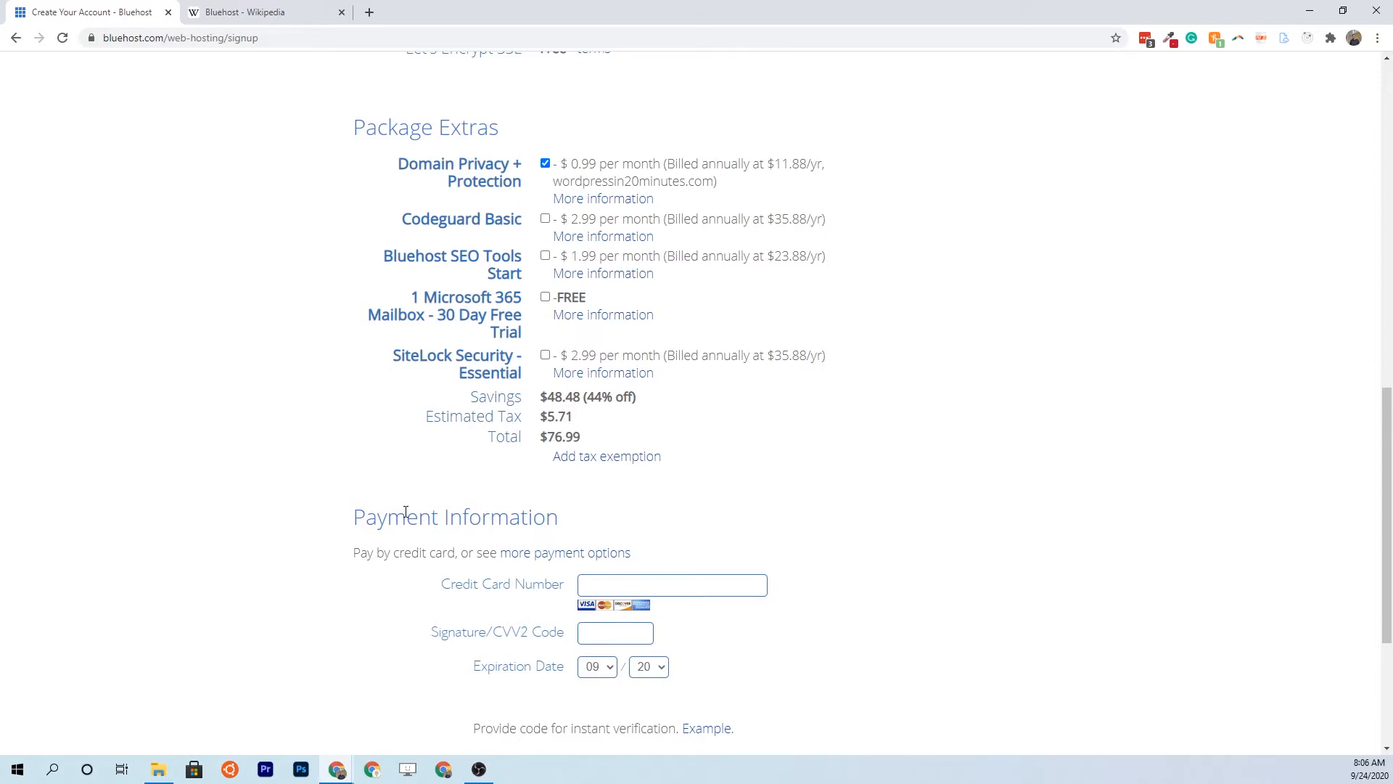
scroll(406, 513, down, 2)
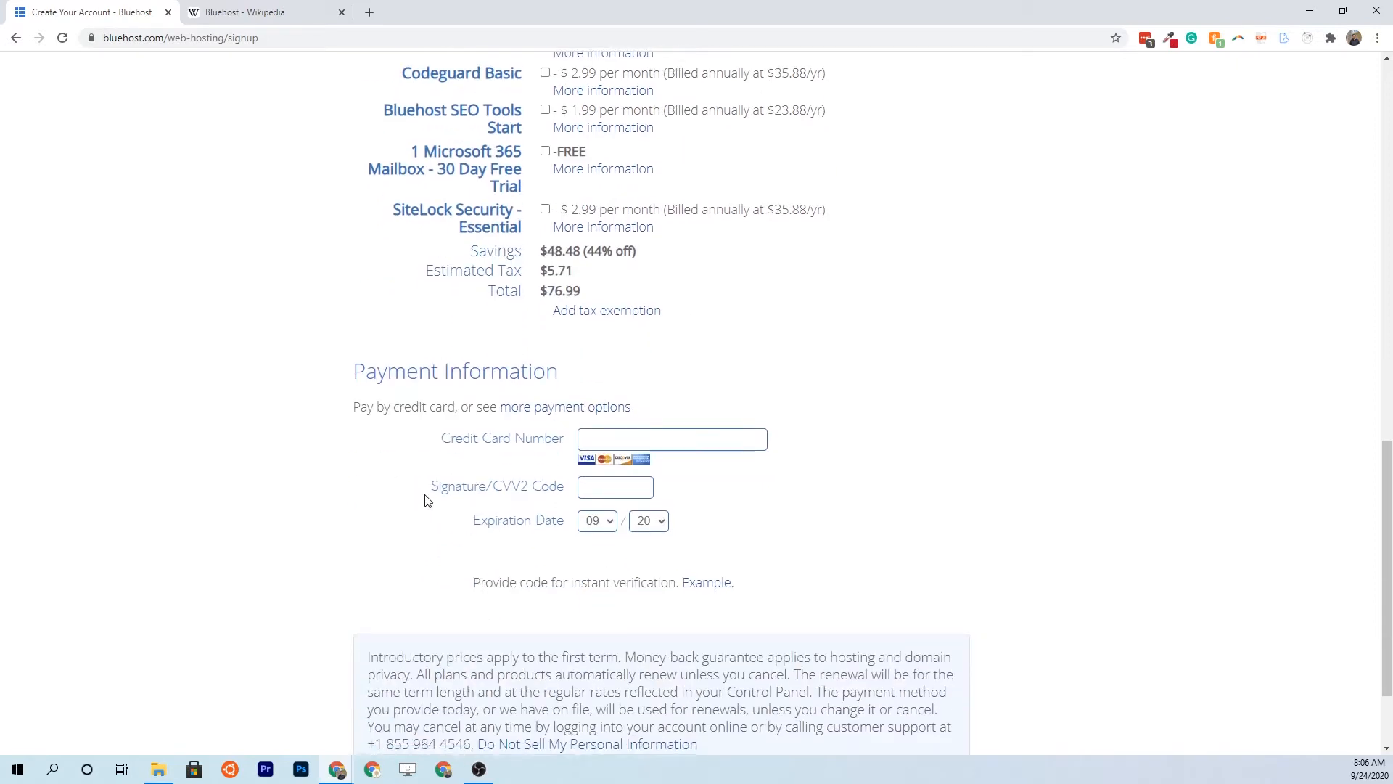
scroll(428, 496, down, 1)
scroll(436, 490, up, 10)
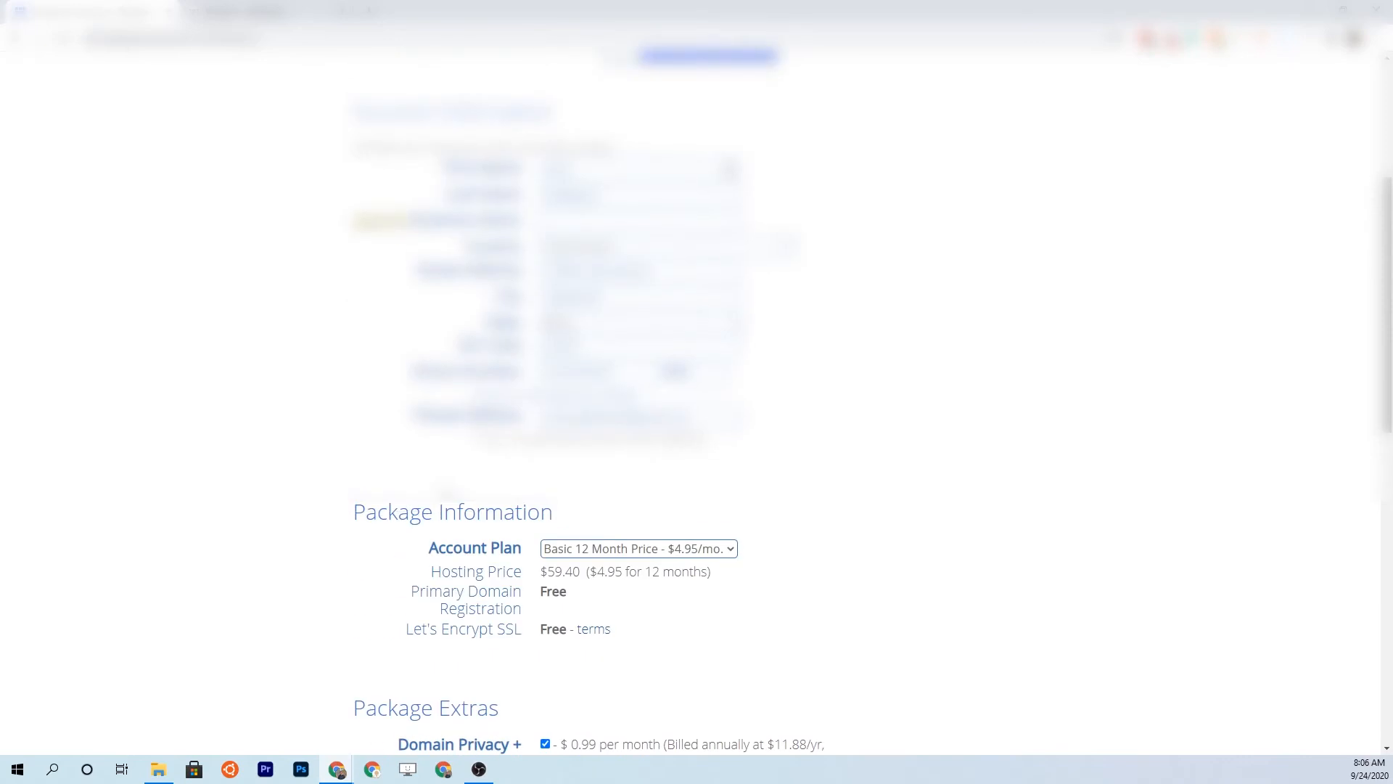
scroll(529, 524, down, 9)
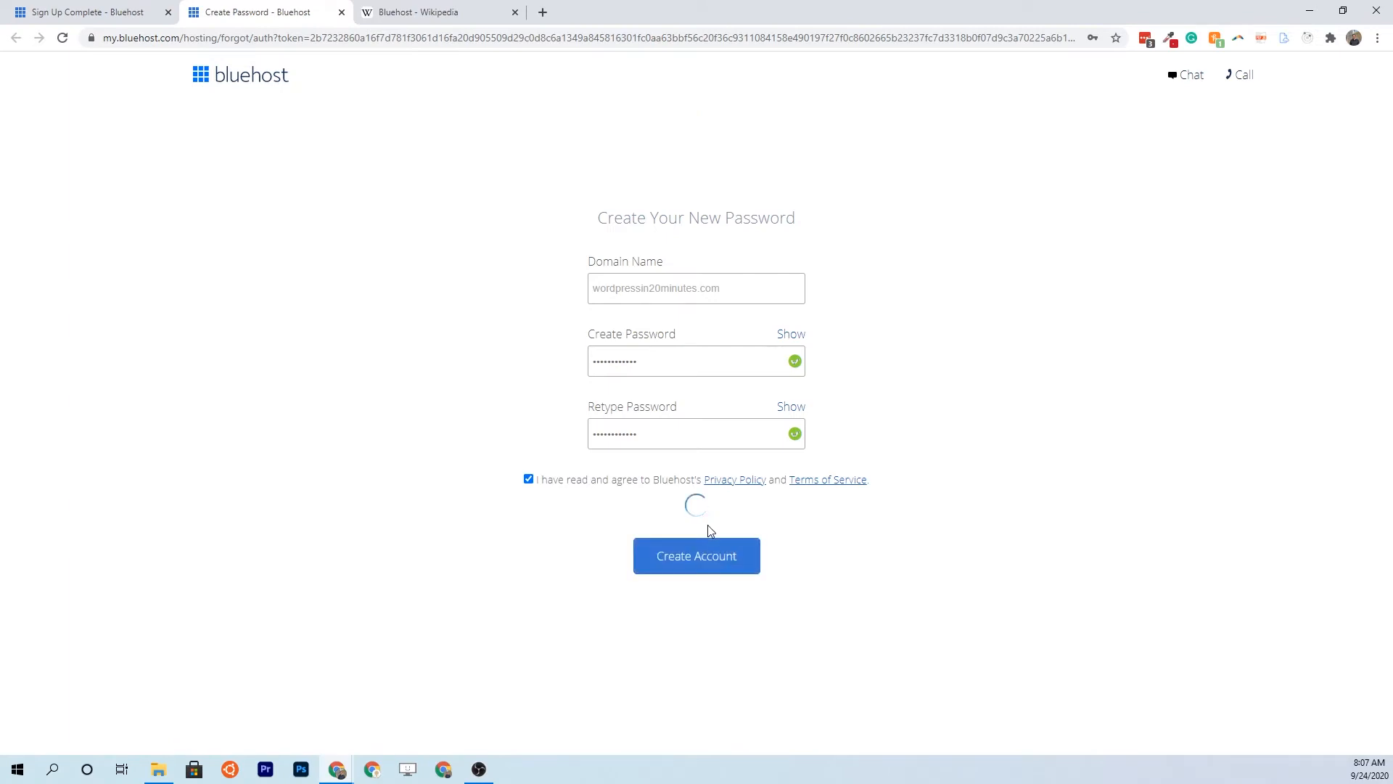
Create the account and log in to the new Bluehost account
click(698, 271)
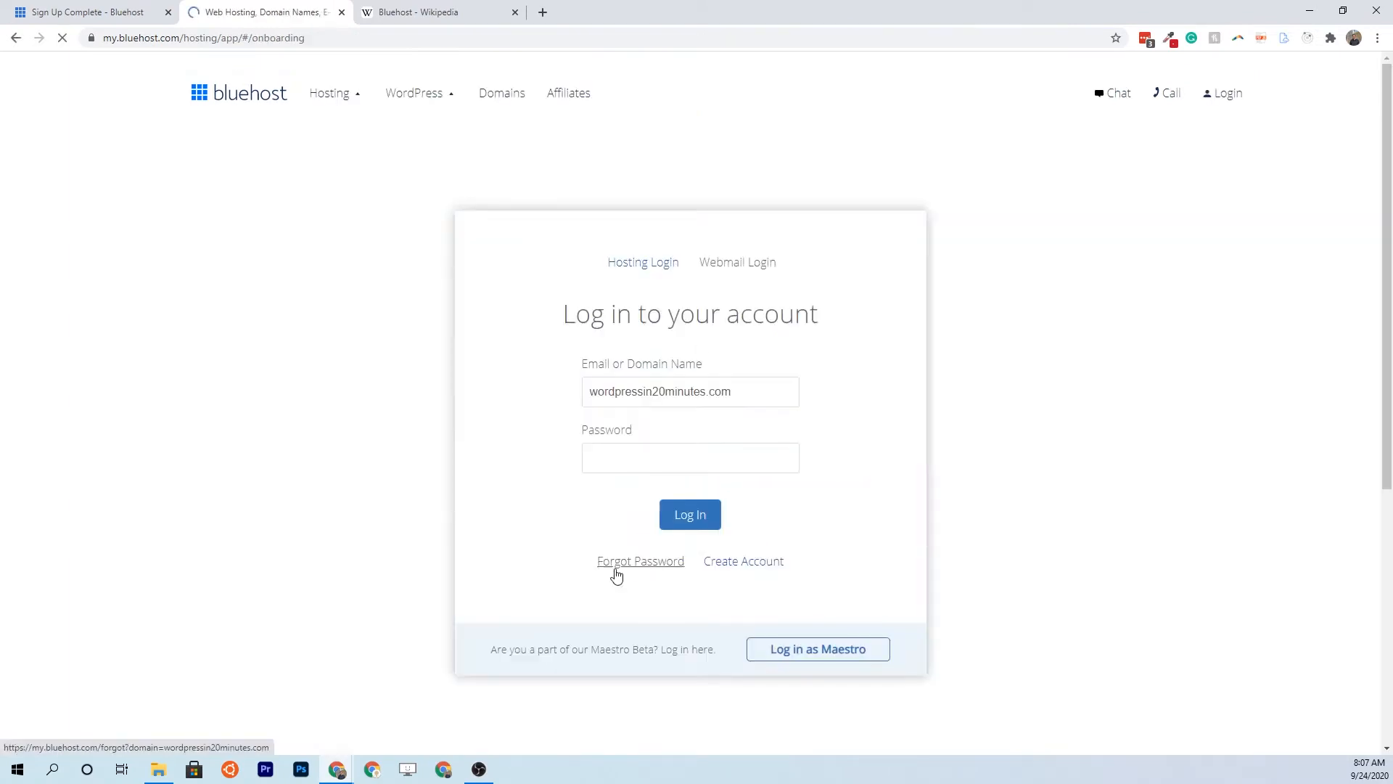
click(692, 521)
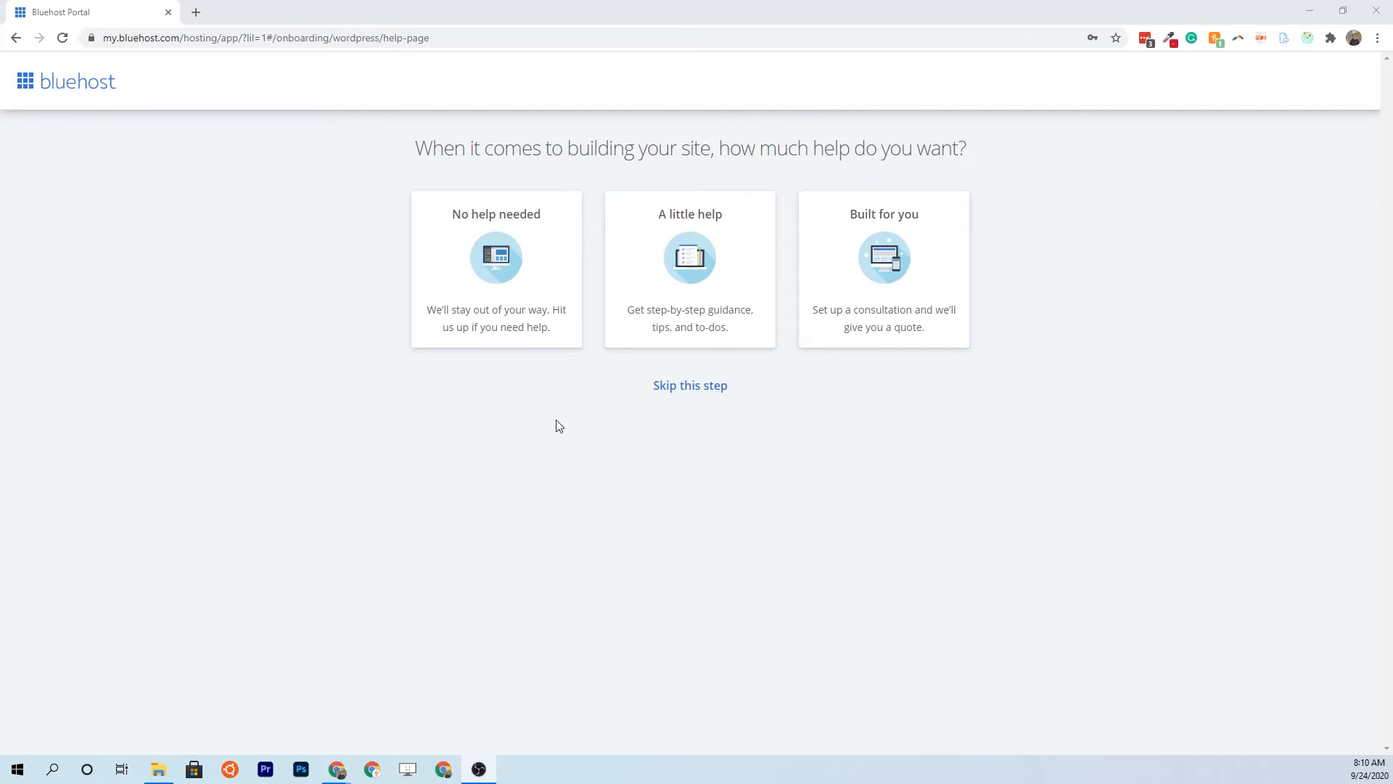
Decline site-building help, skip the site type questions, and add Blog and About me features
click(512, 301)
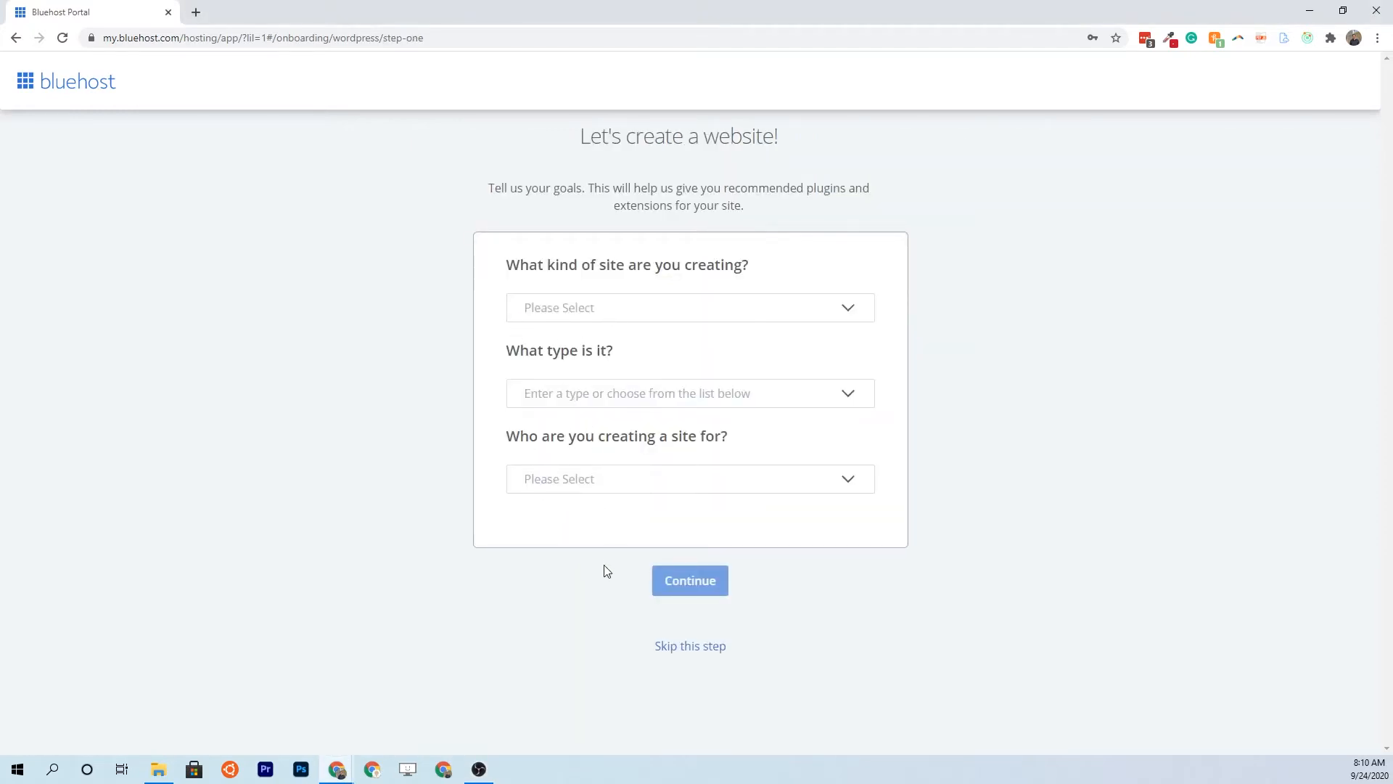
click(687, 648)
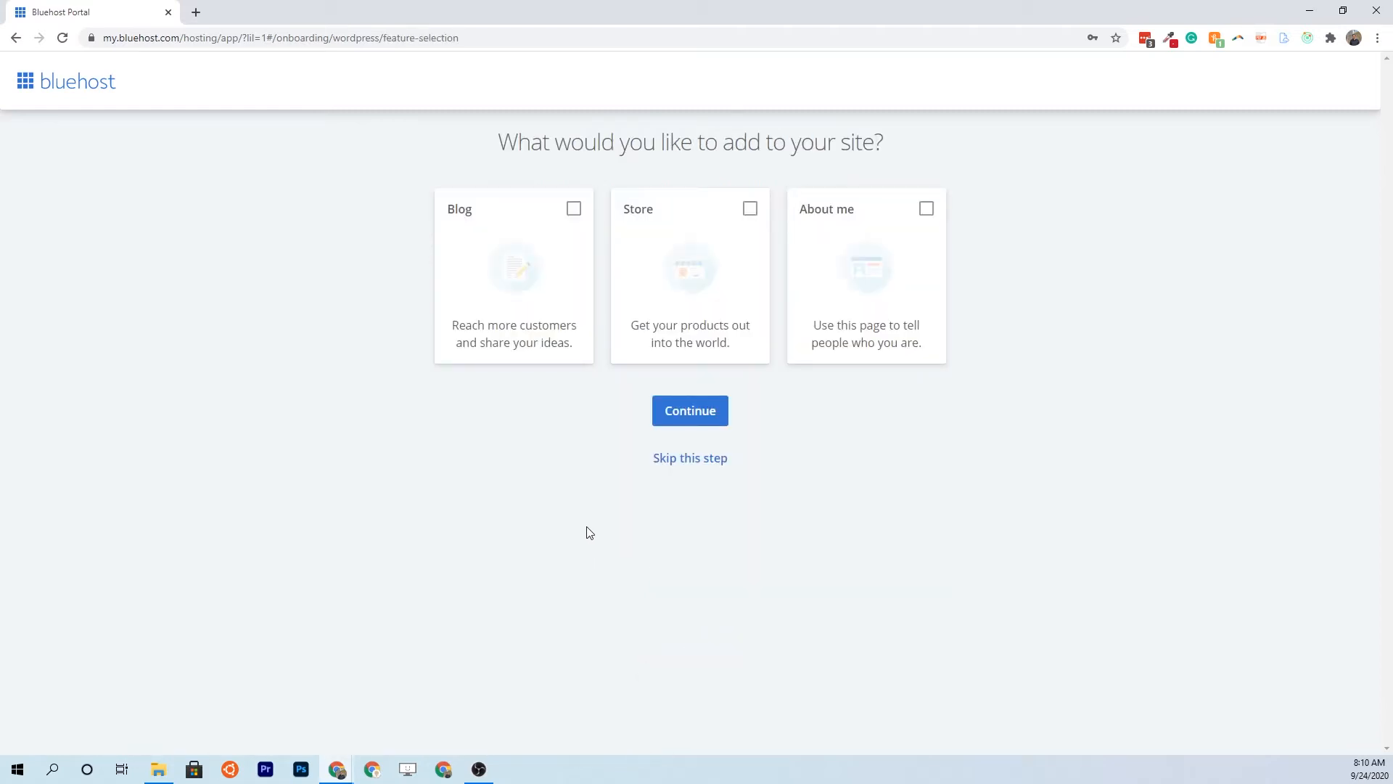
click(572, 225)
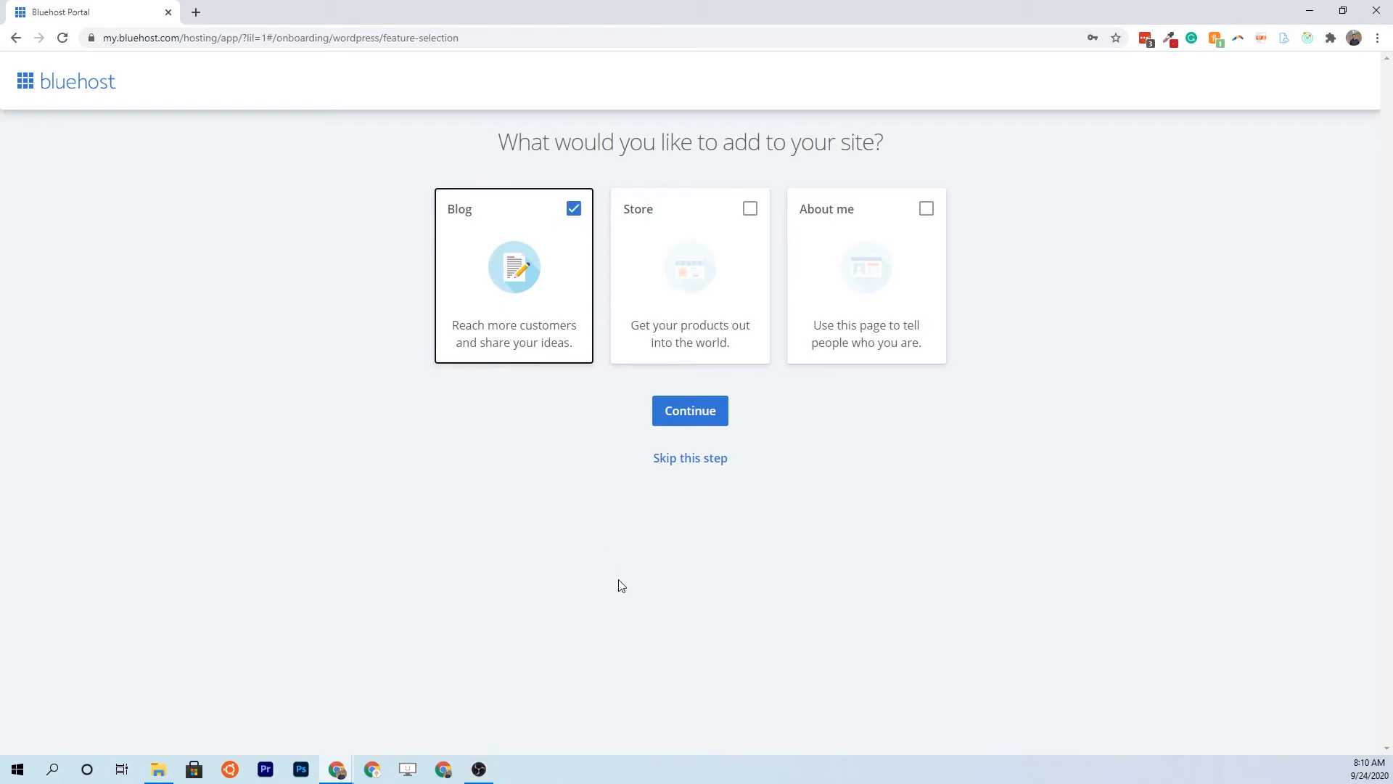
click(926, 208)
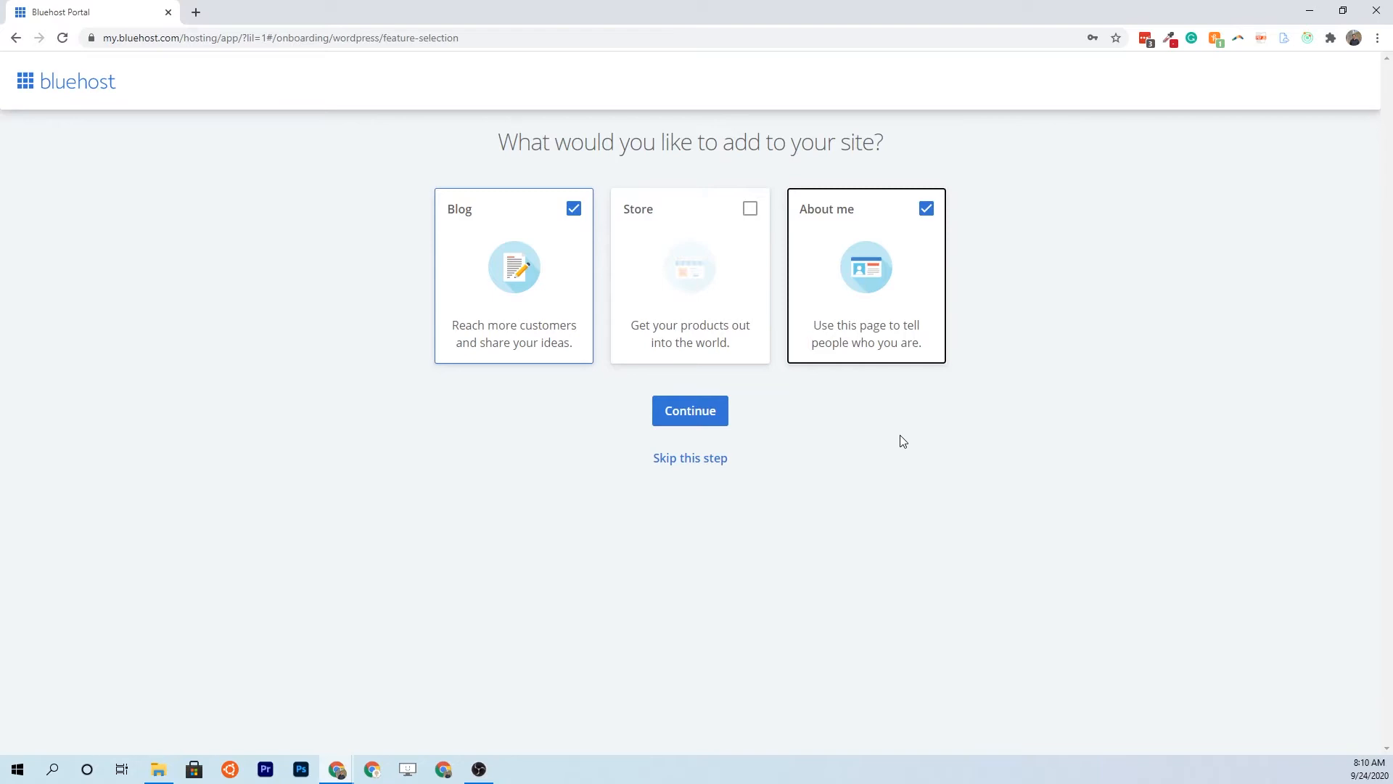
click(693, 416)
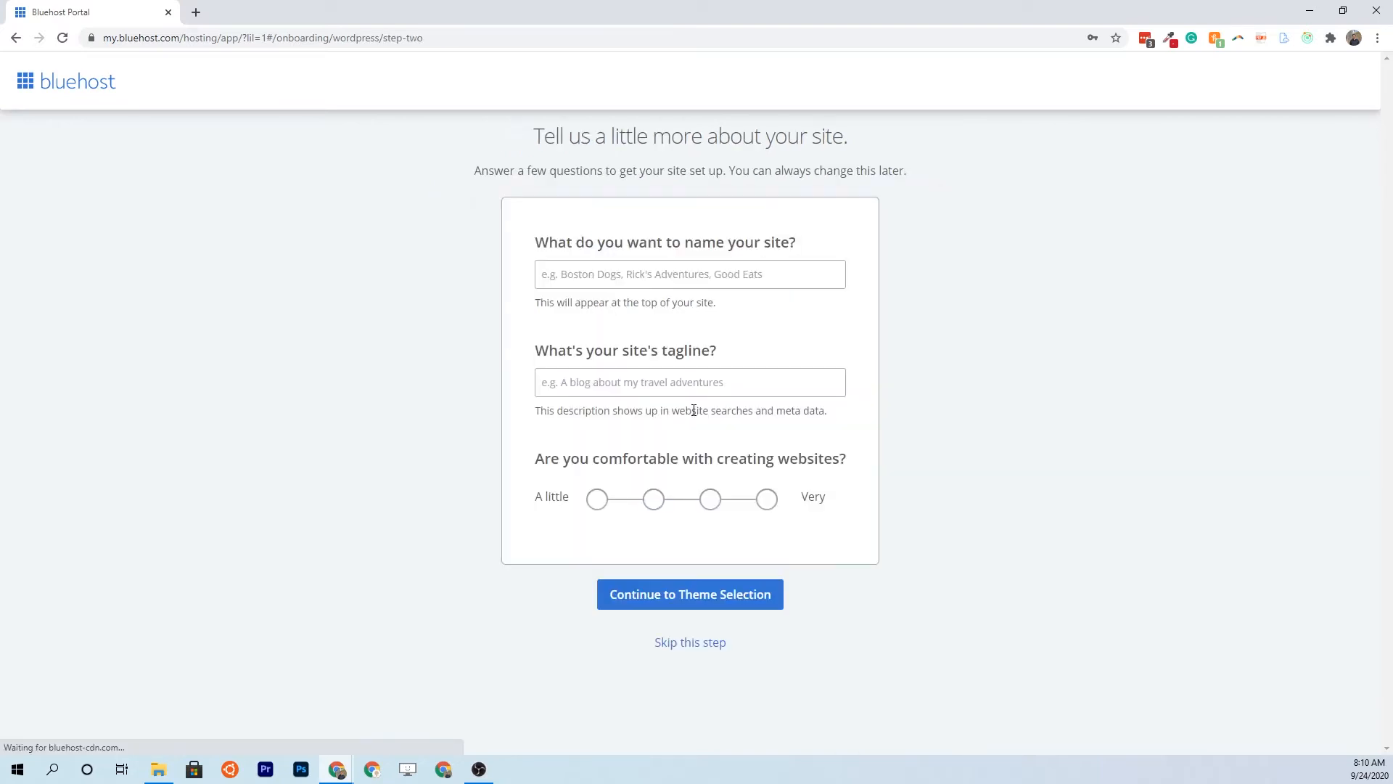
Name the site 'WordPress in 20 Minutes' with tagline 'Set up your WordPress site in 20 minutes', comfort Very
click(633, 273)
text(Blueh)
key(BackSpace)
key(BackSpace)
text(Wordpres)
text(res)
key(BackSpace)
key(BackSpace)
key(BackSpace)
key(BackSpace)
text(Press in 20 Minutes)
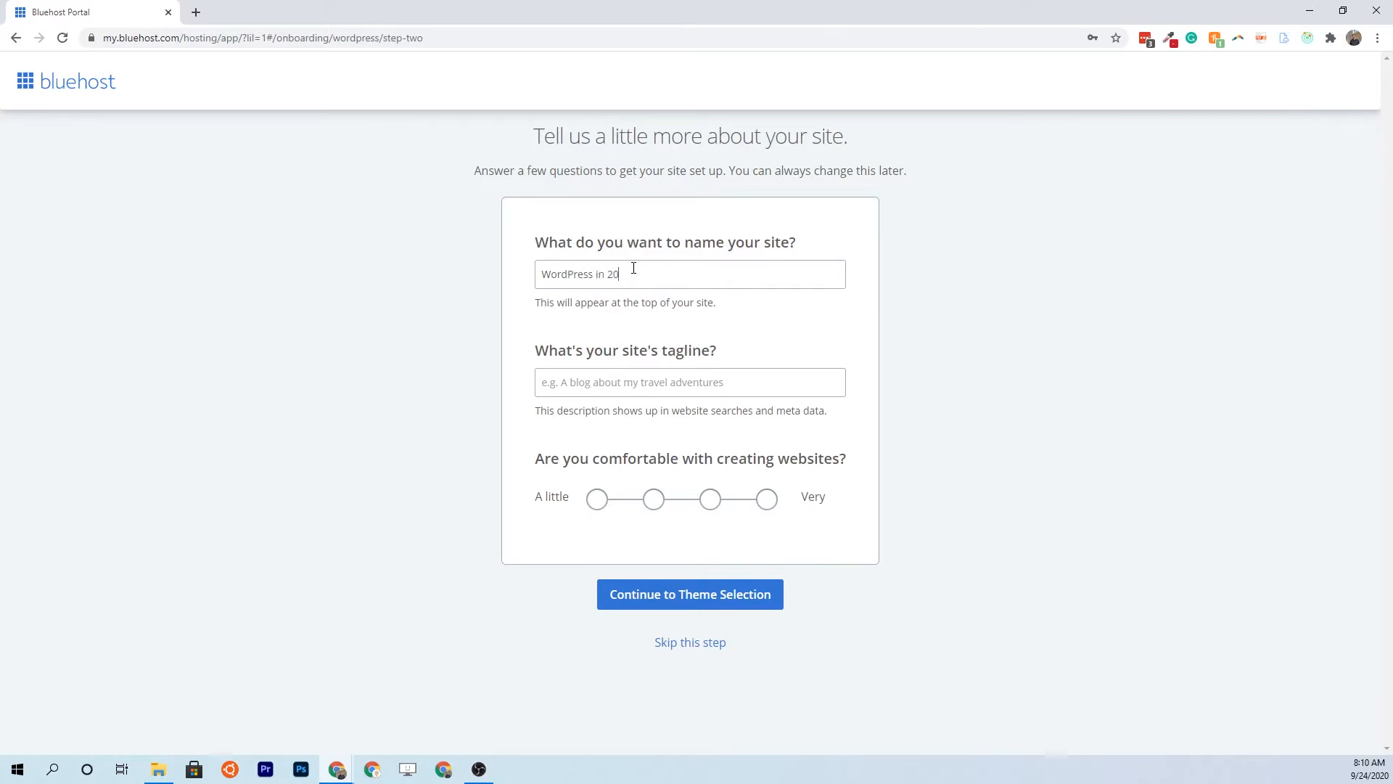
key(Tab)
text(Set up your WordPress site in 20 minutes)
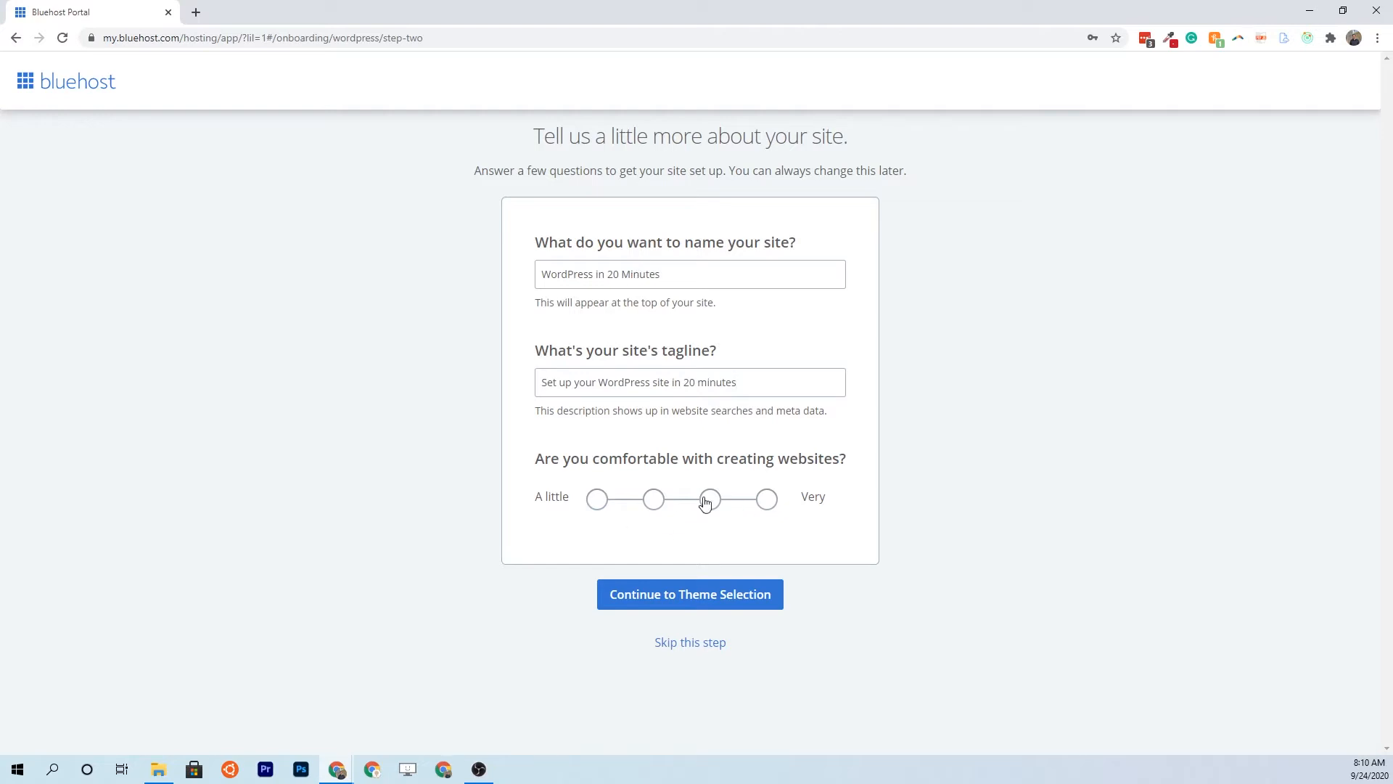
click(768, 502)
click(698, 605)
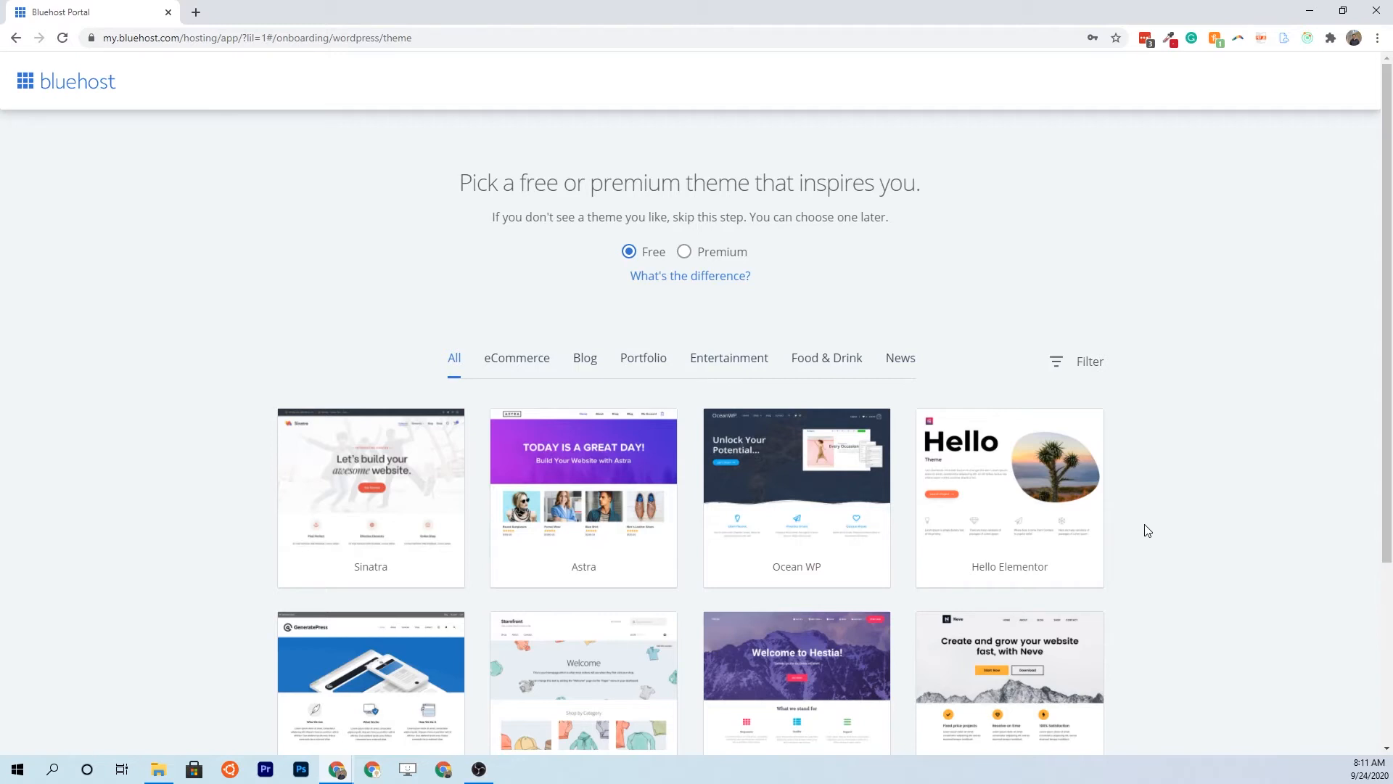
scroll(1148, 530, down, 1)
Pick the free Neve theme for the new site
scroll(1151, 528, down, 2)
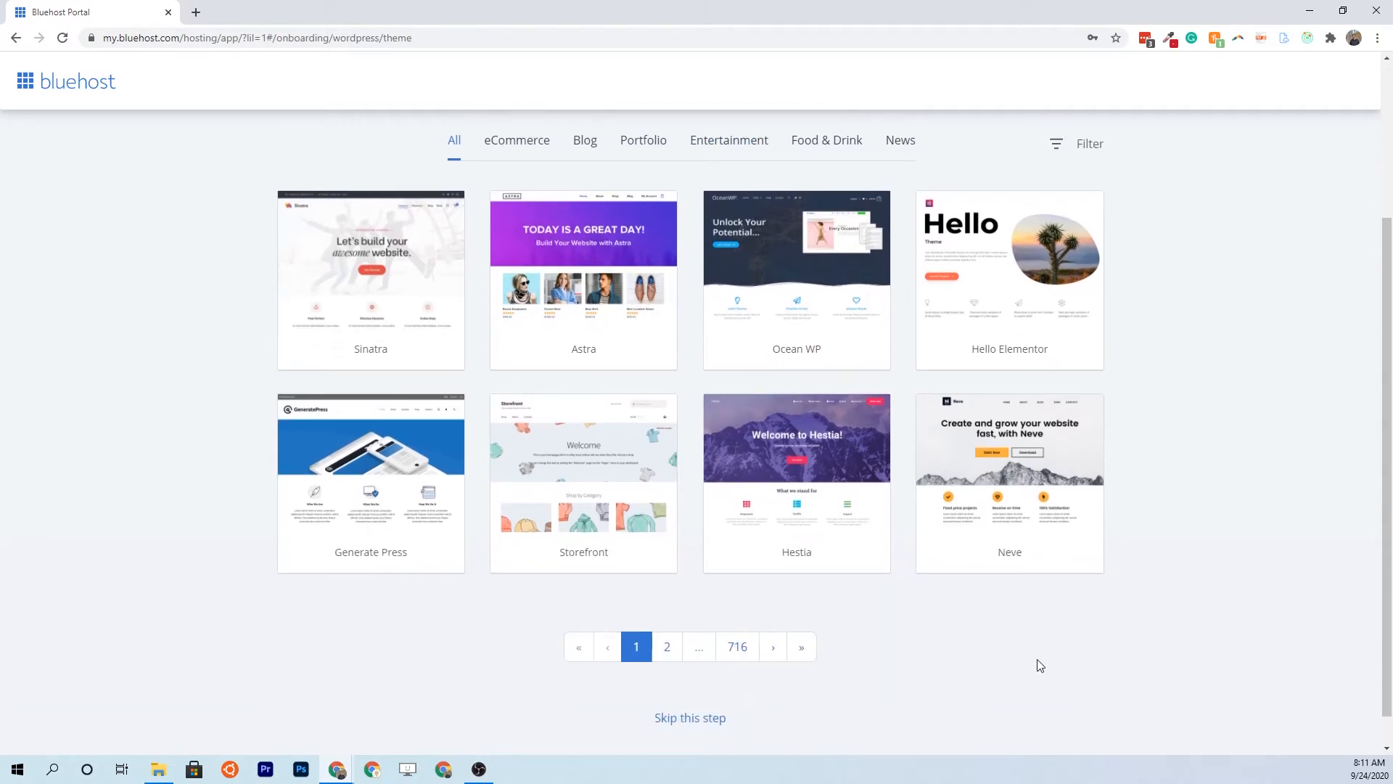
mouse_move(1008, 507)
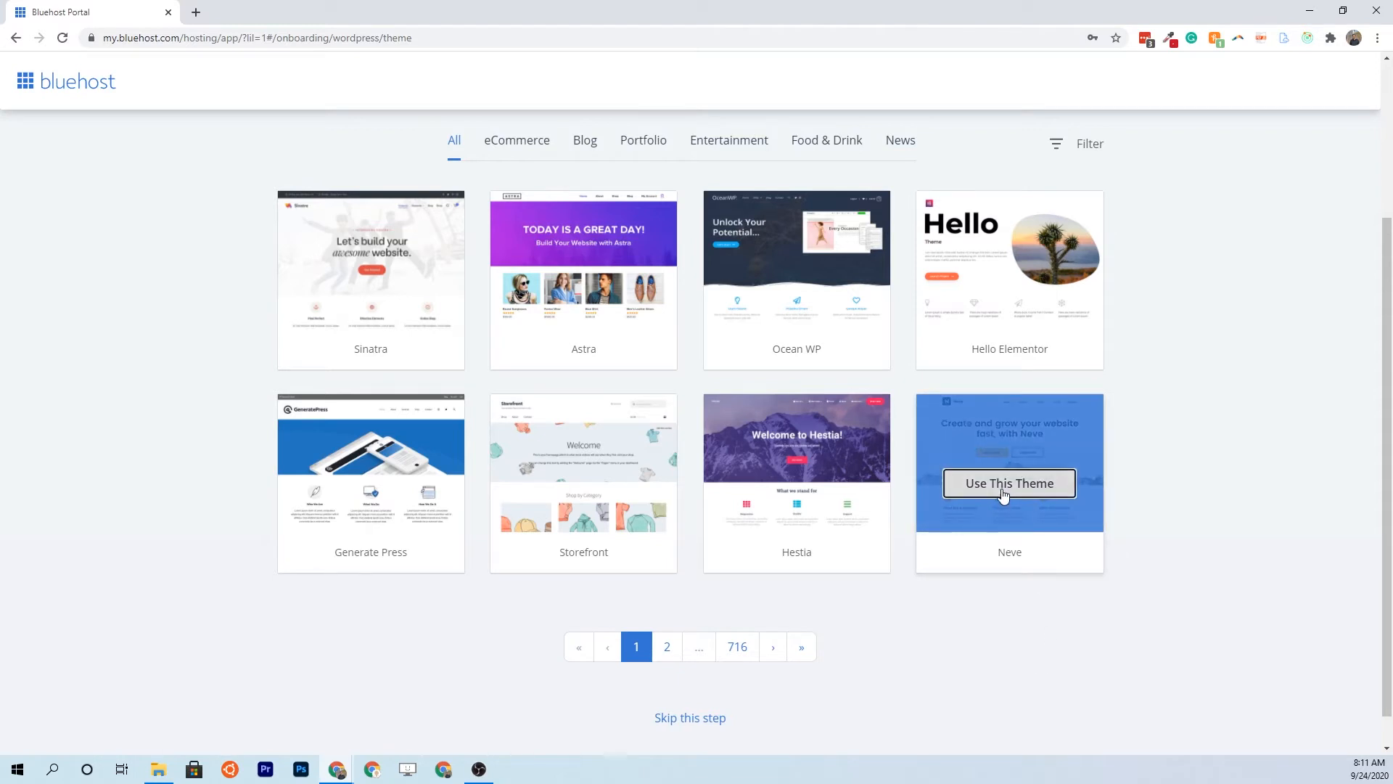
click(1003, 486)
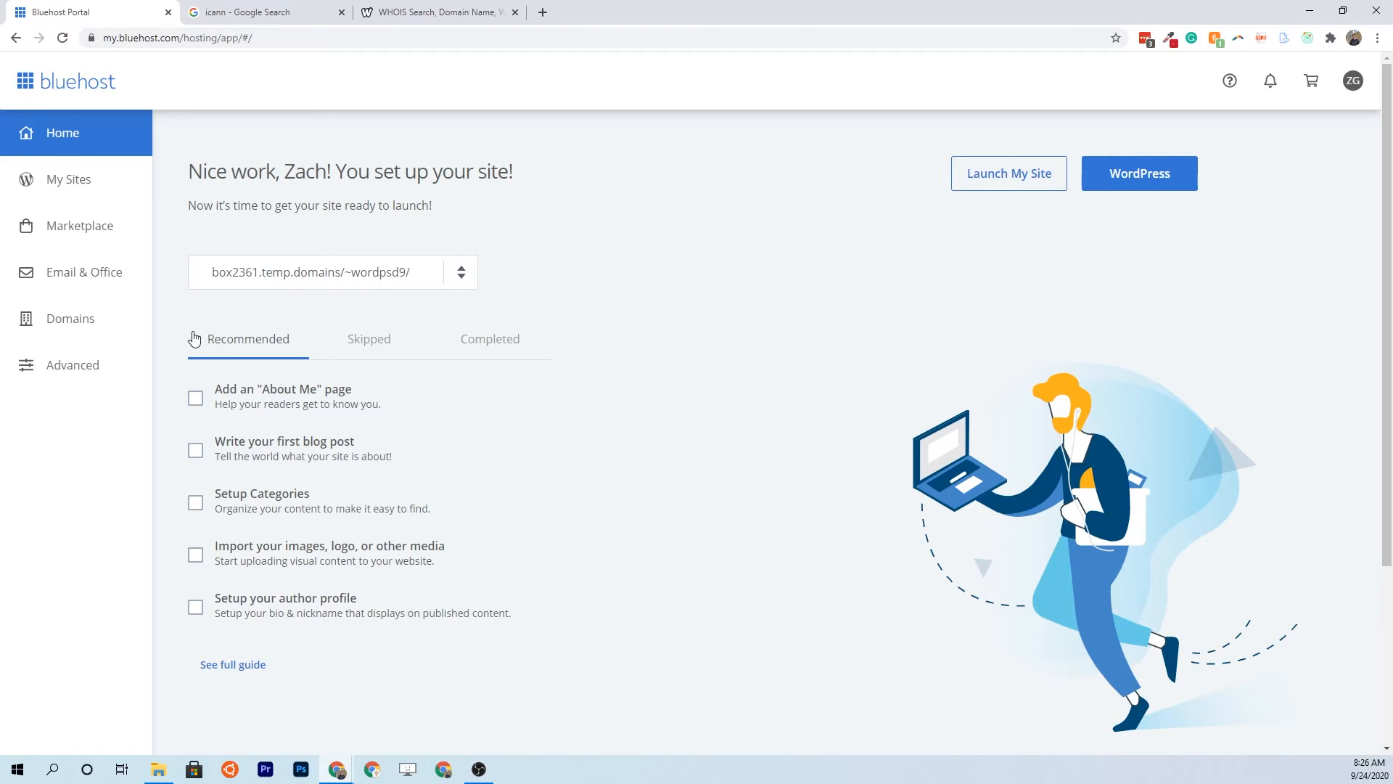
Check My Domains, where wordpressin20minutes.com is unverified, then go to the ICANN search results
click(96, 334)
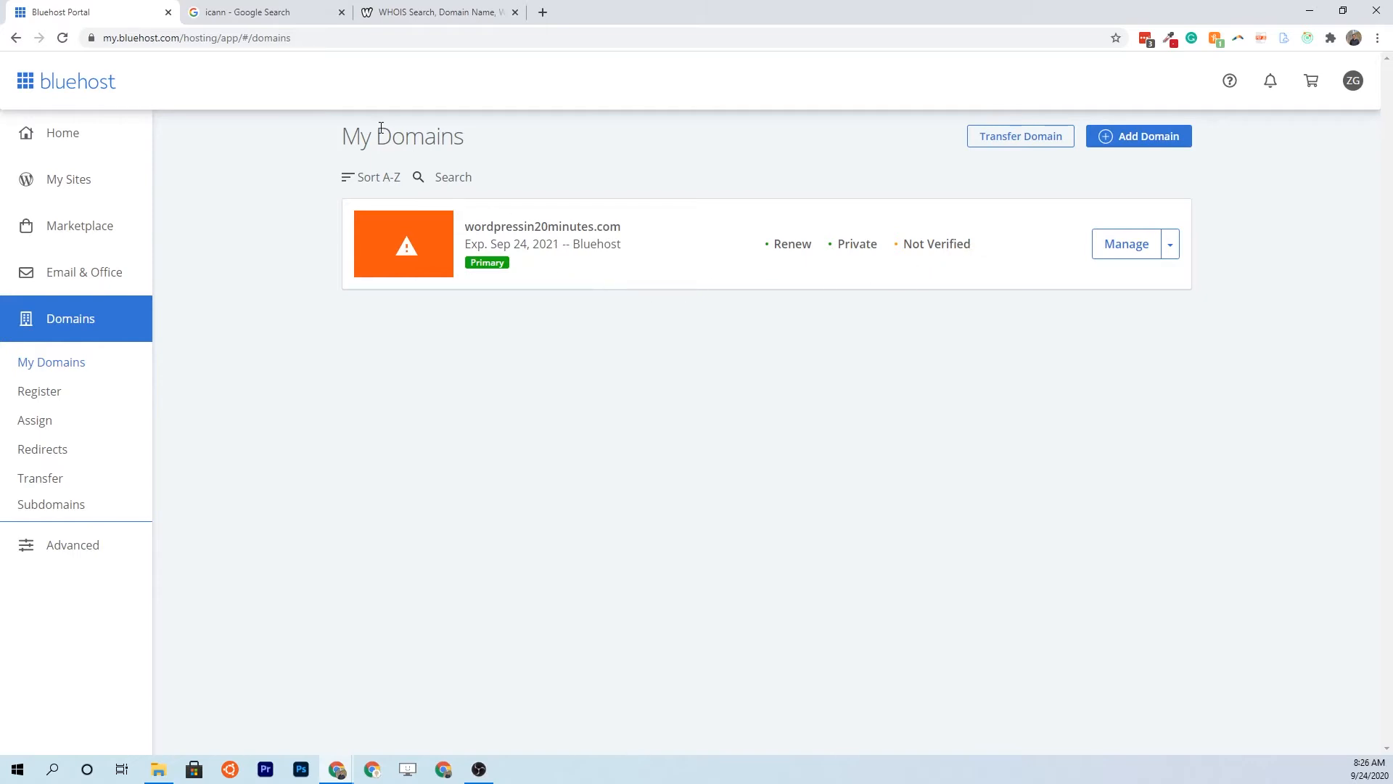
click(241, 20)
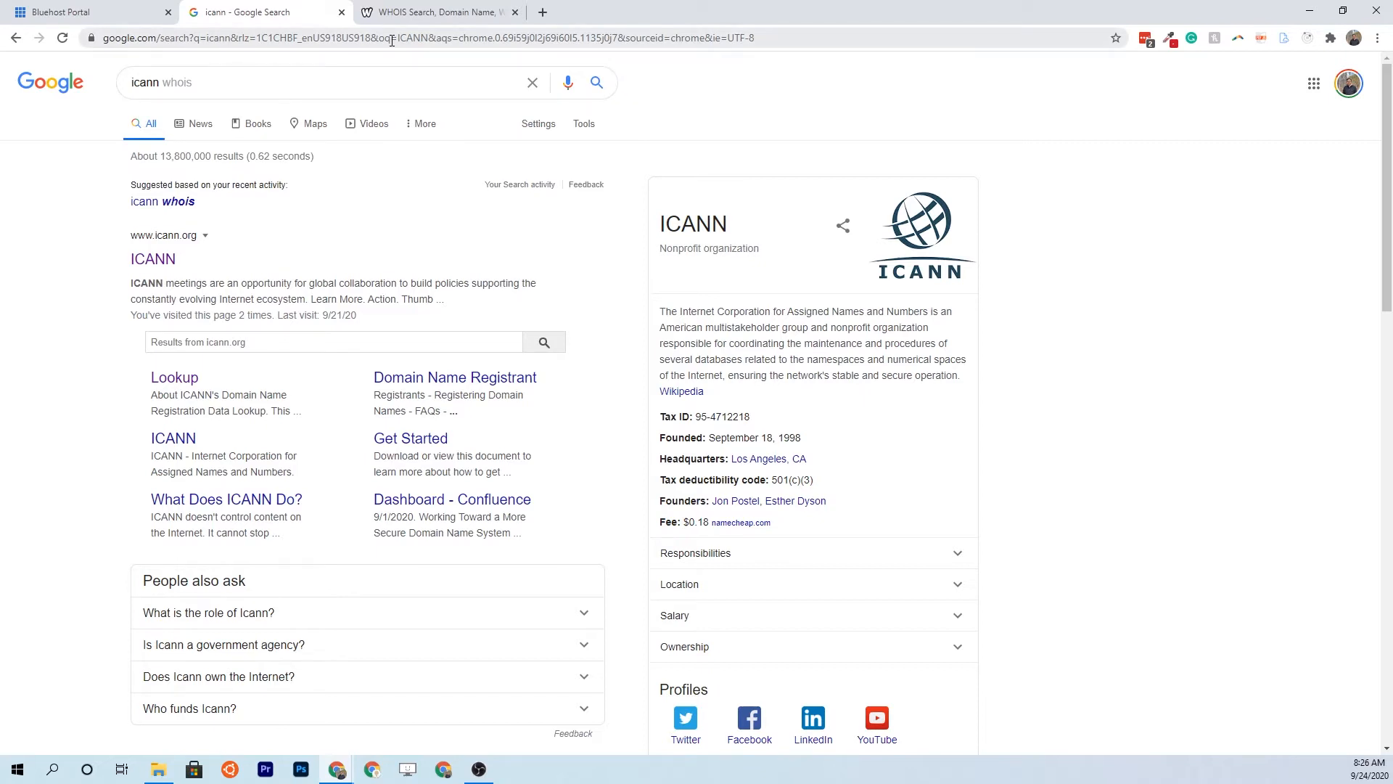
Look up wordpressin20minutes.com on who.is and review its registrar data, then return to Bluehost
key(ctrl+Tab)
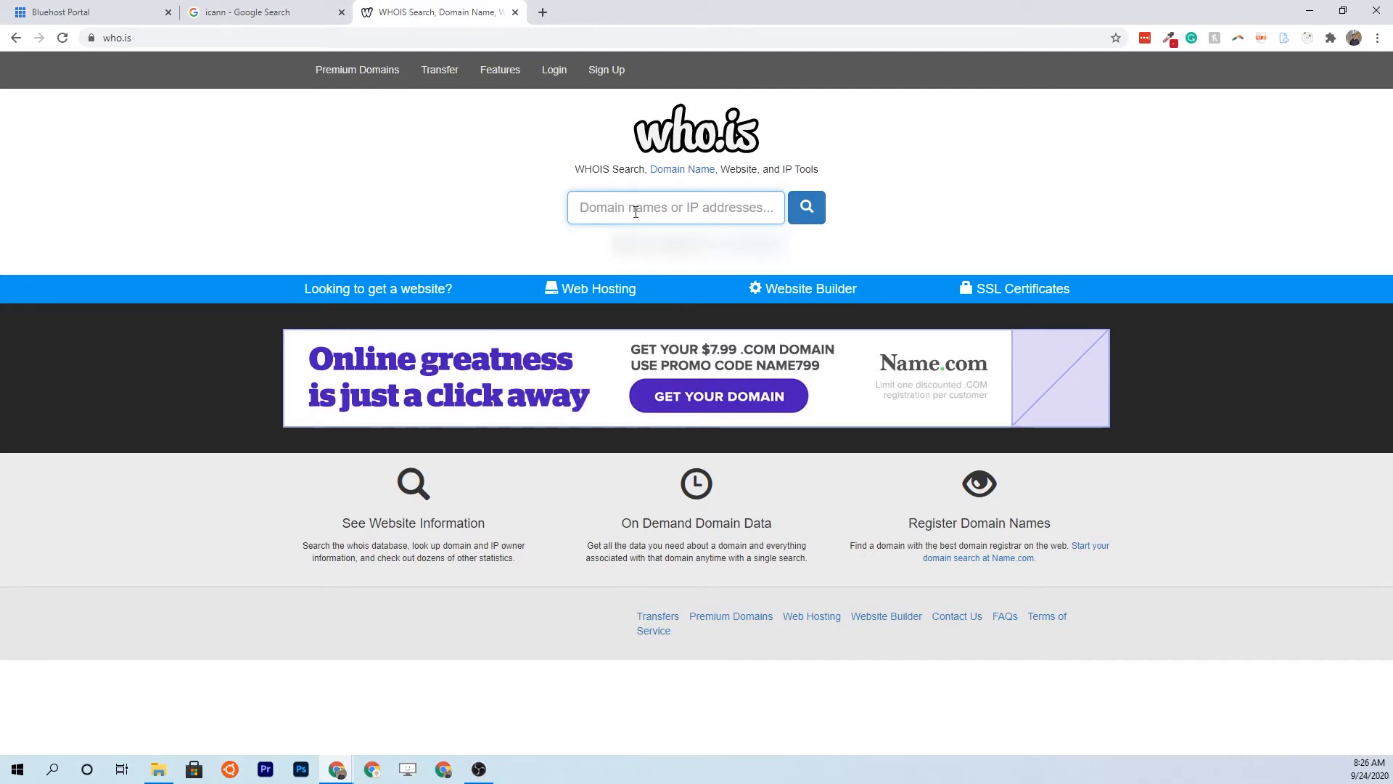
text(wordpresws)
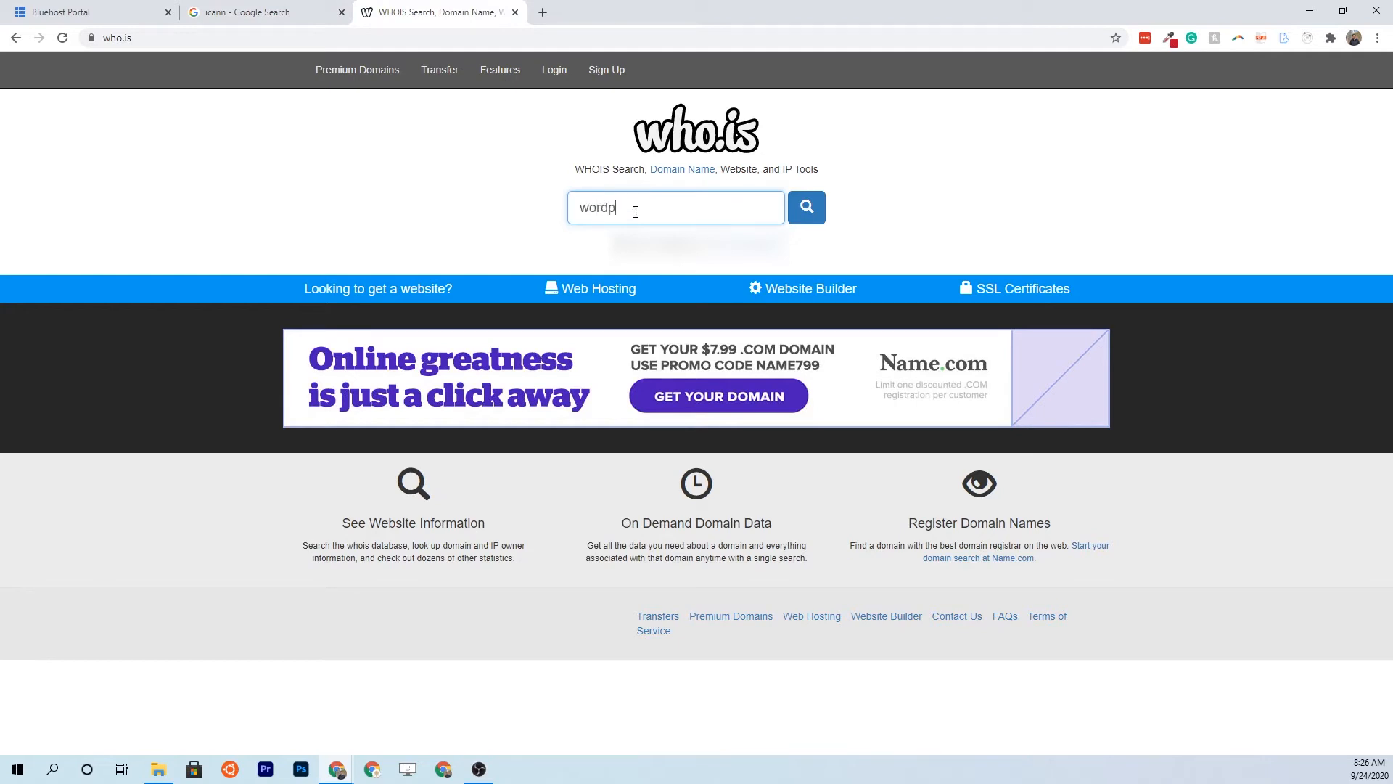
text(n20minutes.com)
key(Return)
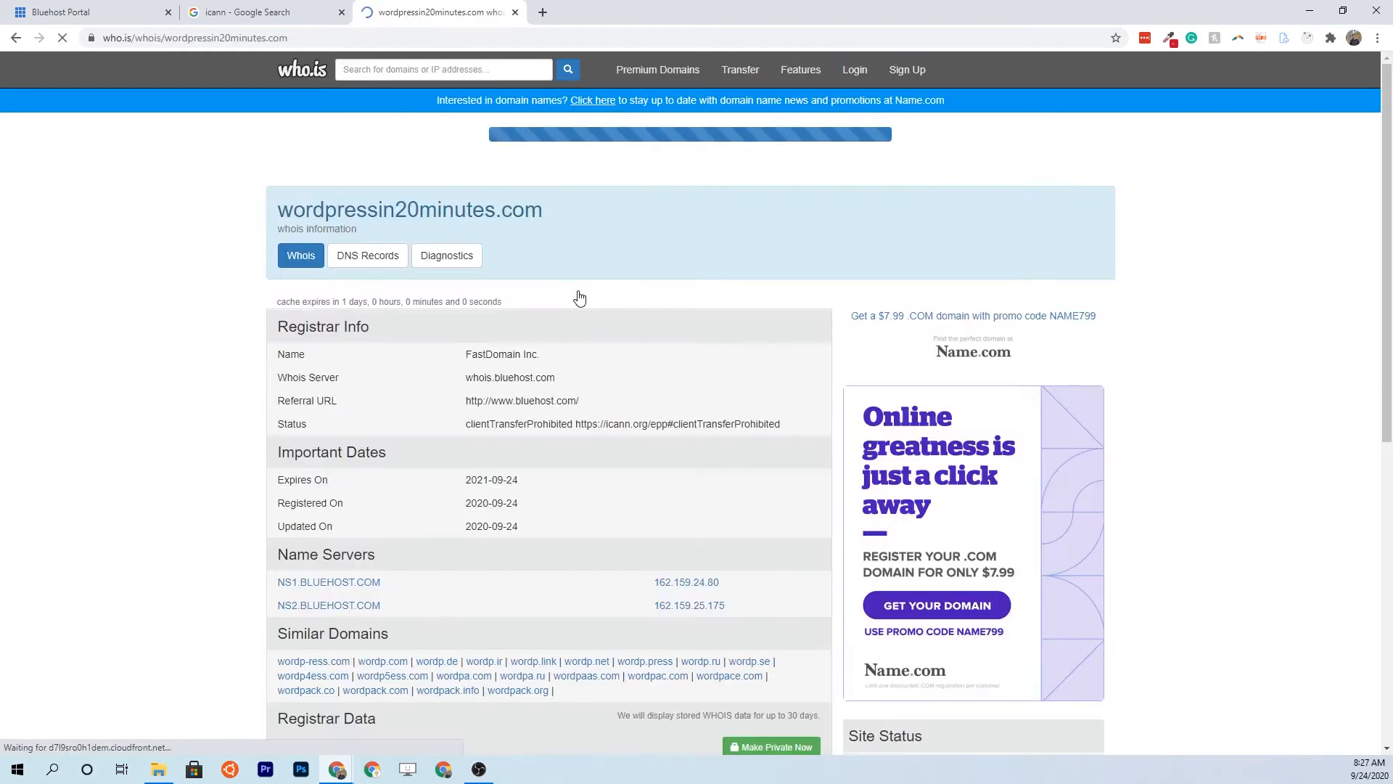
scroll(493, 435, down, 9)
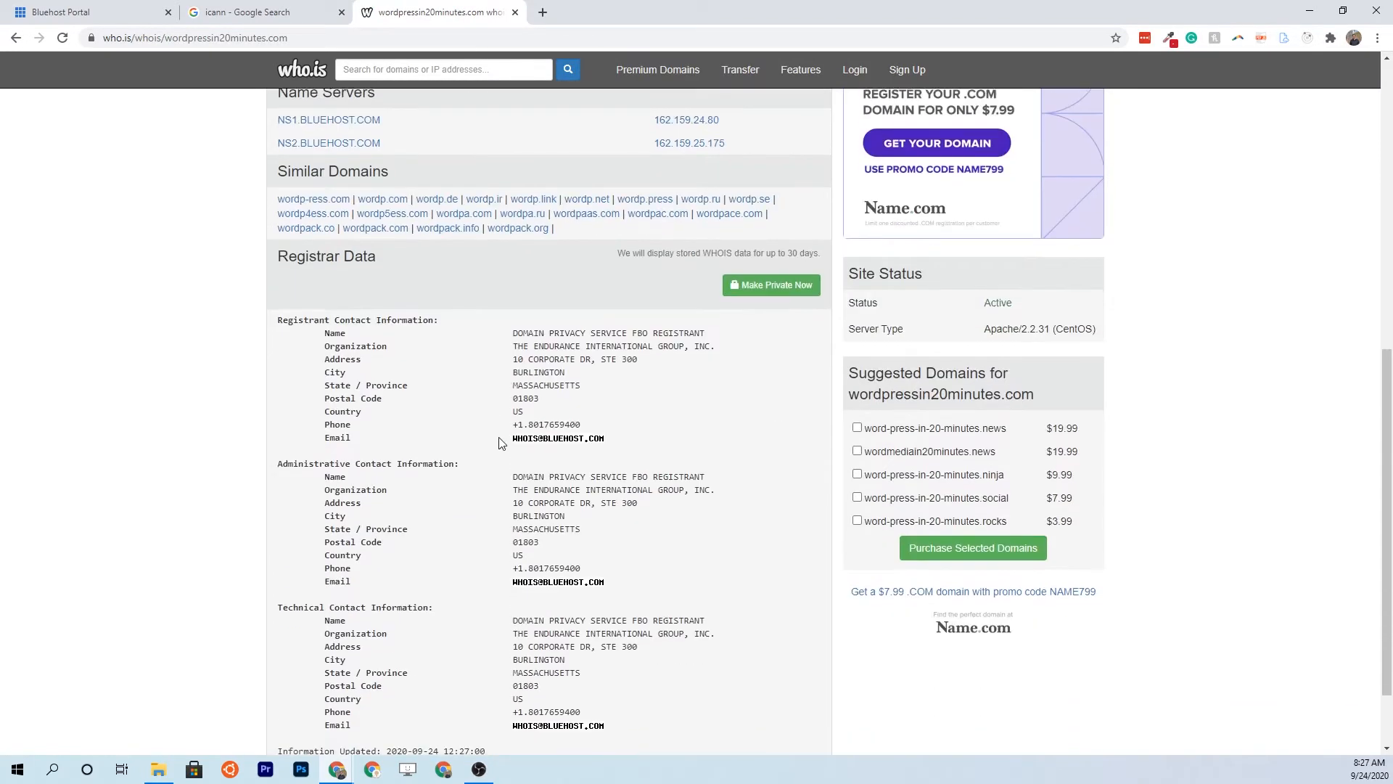
scroll(493, 435, down, 2)
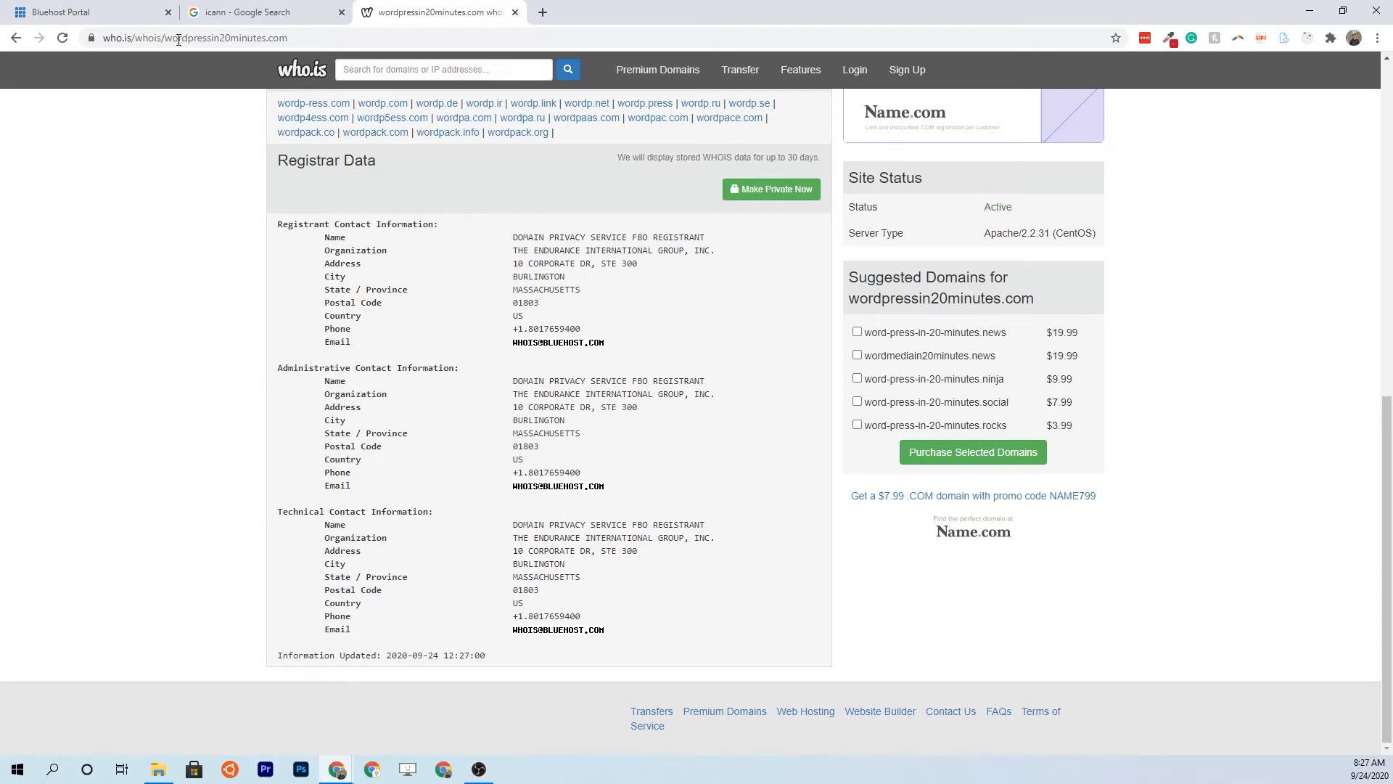
click(122, 16)
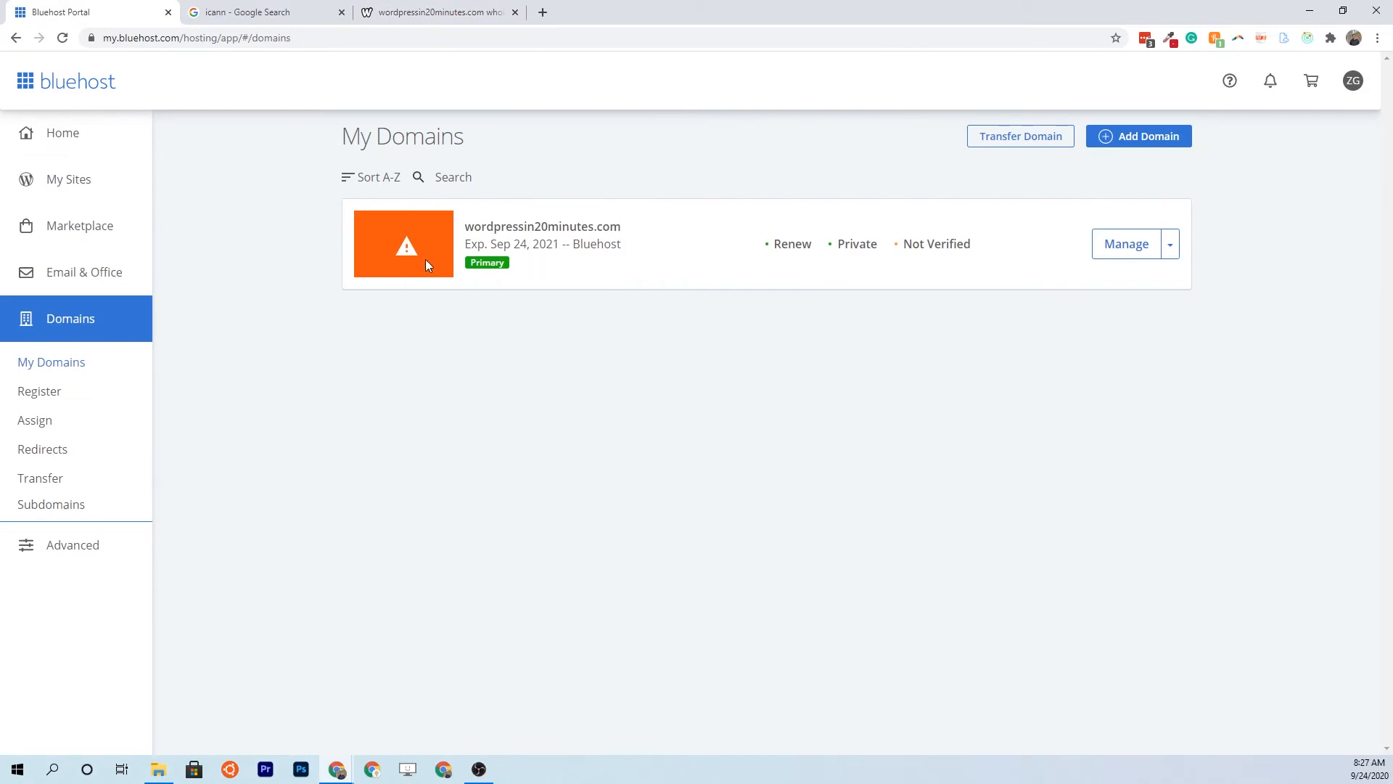
Verify the domain's contact email through the Bluehost verification message in Gmail
click(544, 12)
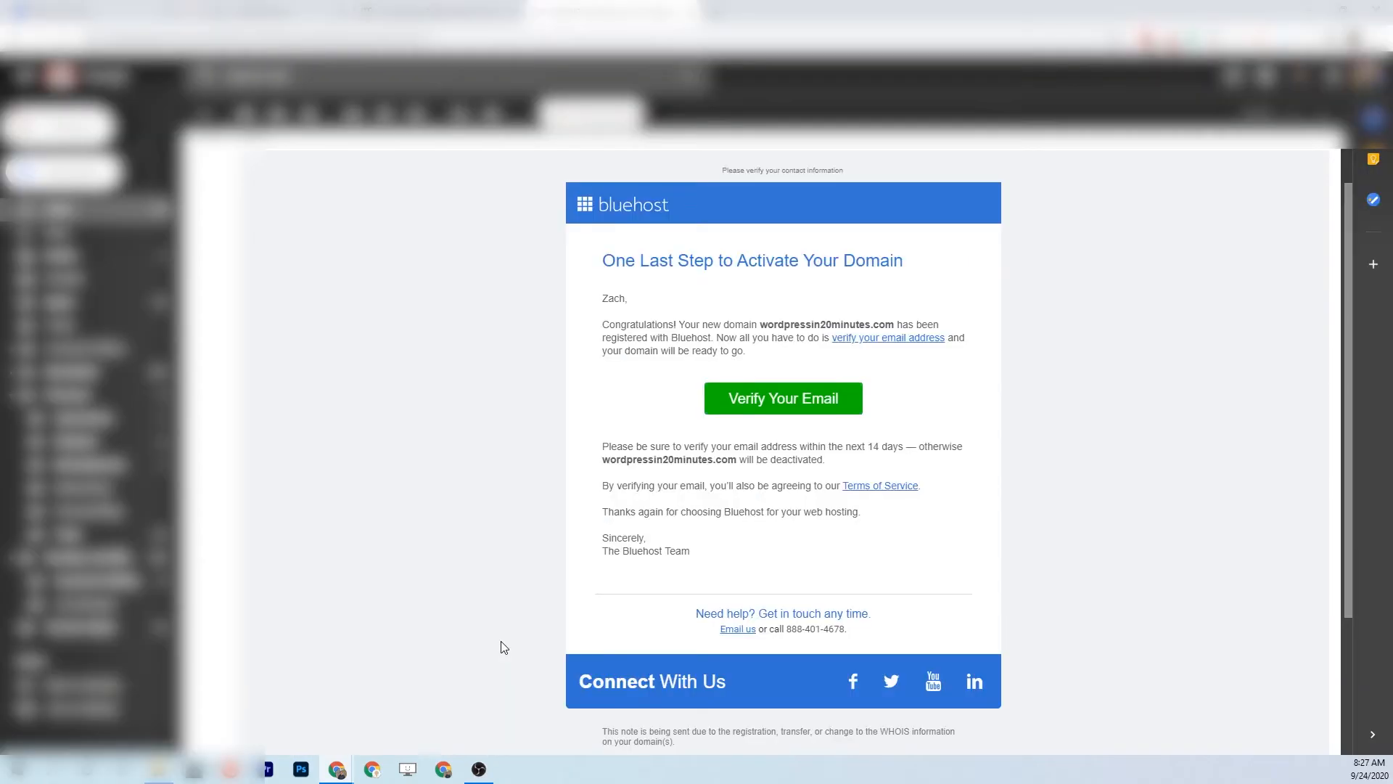
click(788, 411)
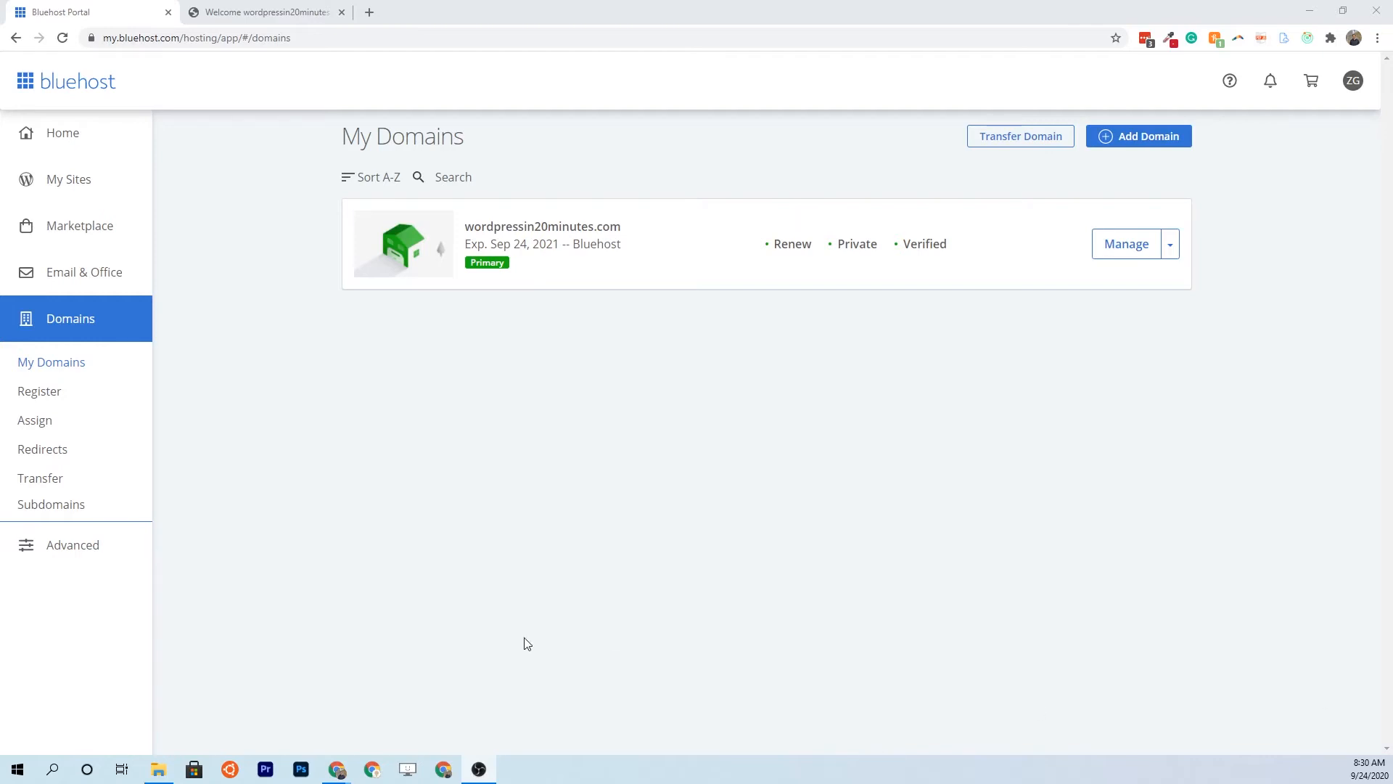
Add a new site named 'Second WordPress Site' with the tagline 'Some tagline'
click(67, 152)
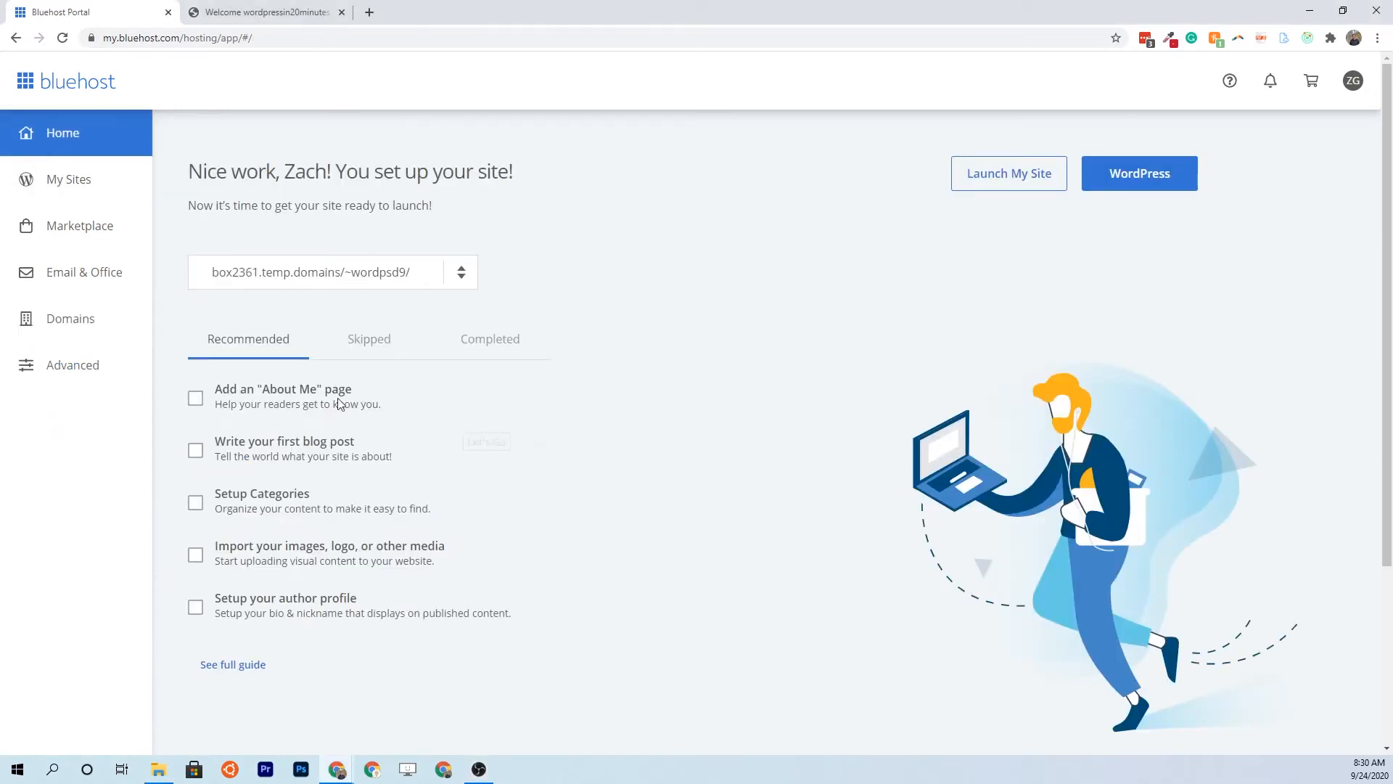
click(93, 186)
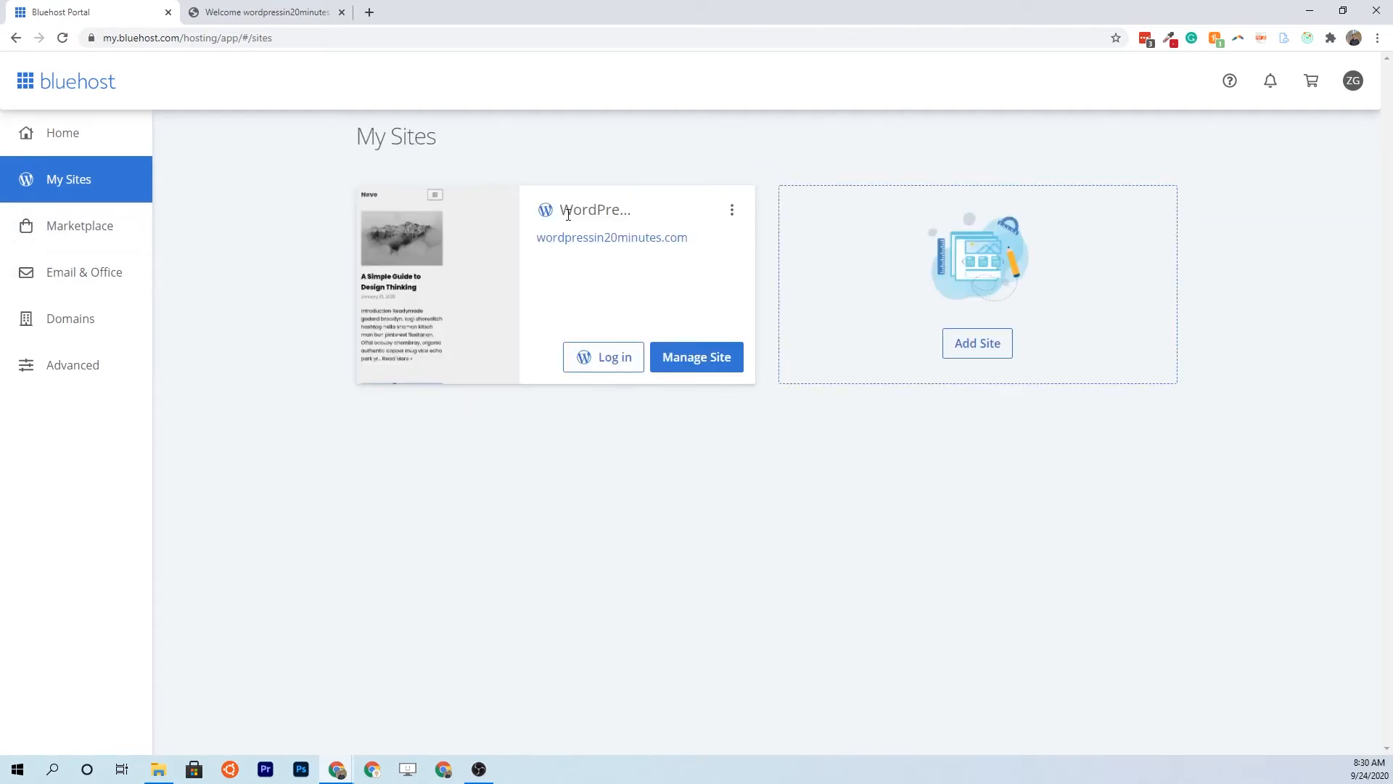
click(973, 354)
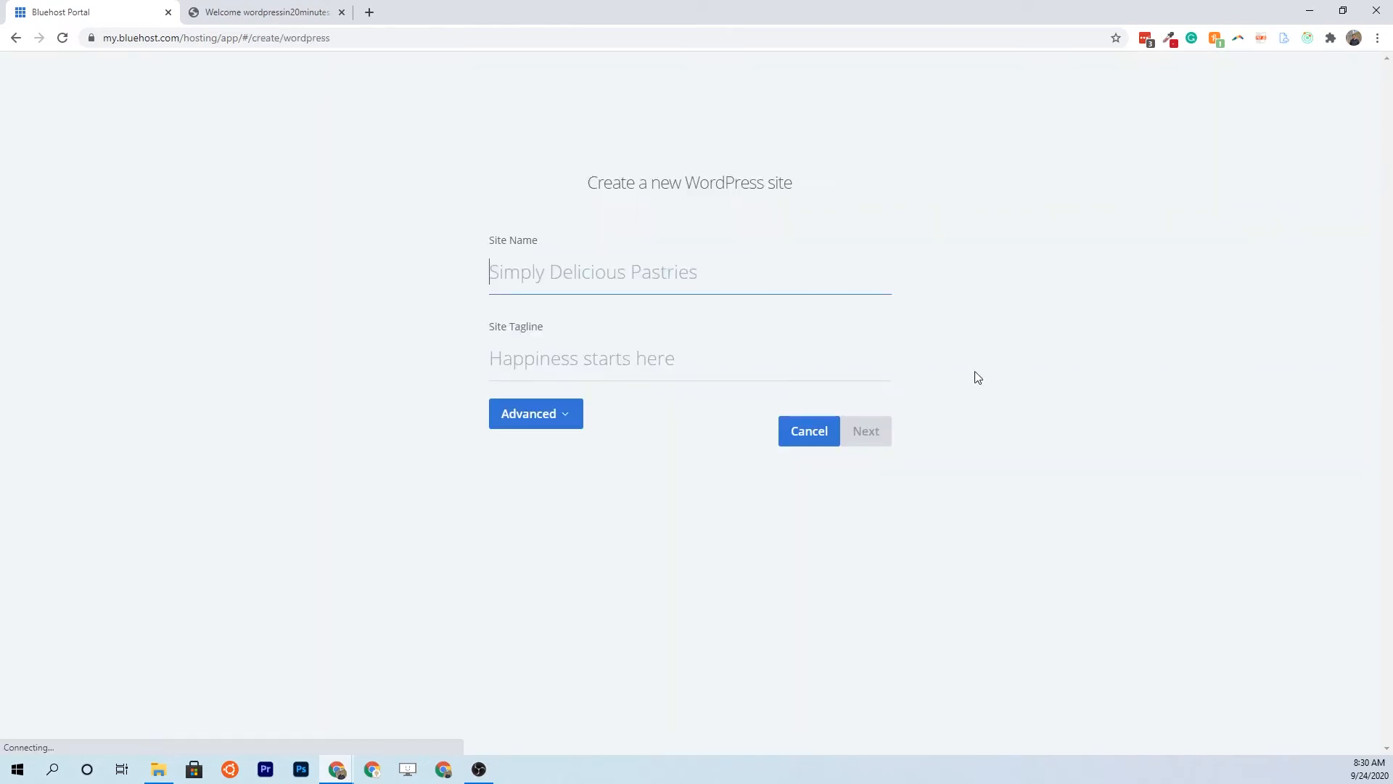
text(Secon)
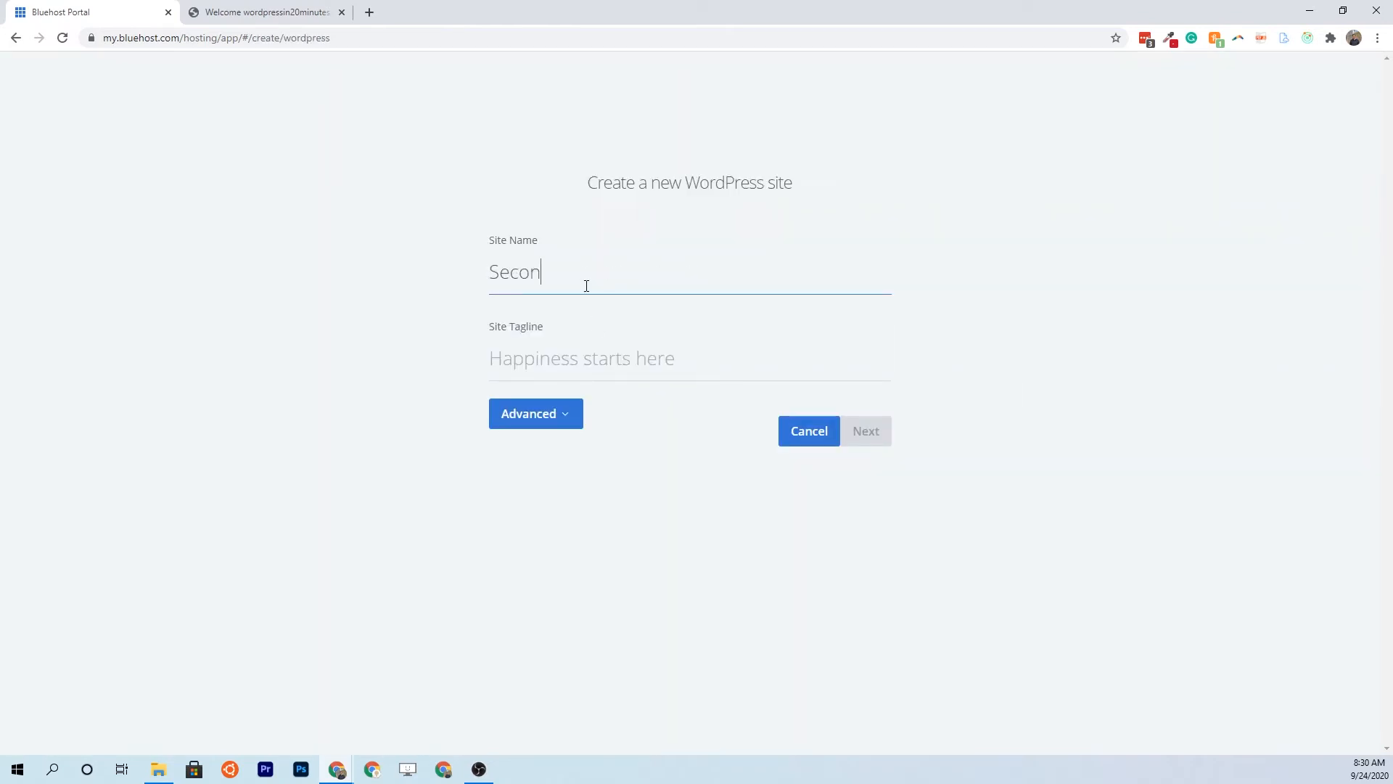
text(d WordPress Site)
key(Tab)
text(Some tagline)
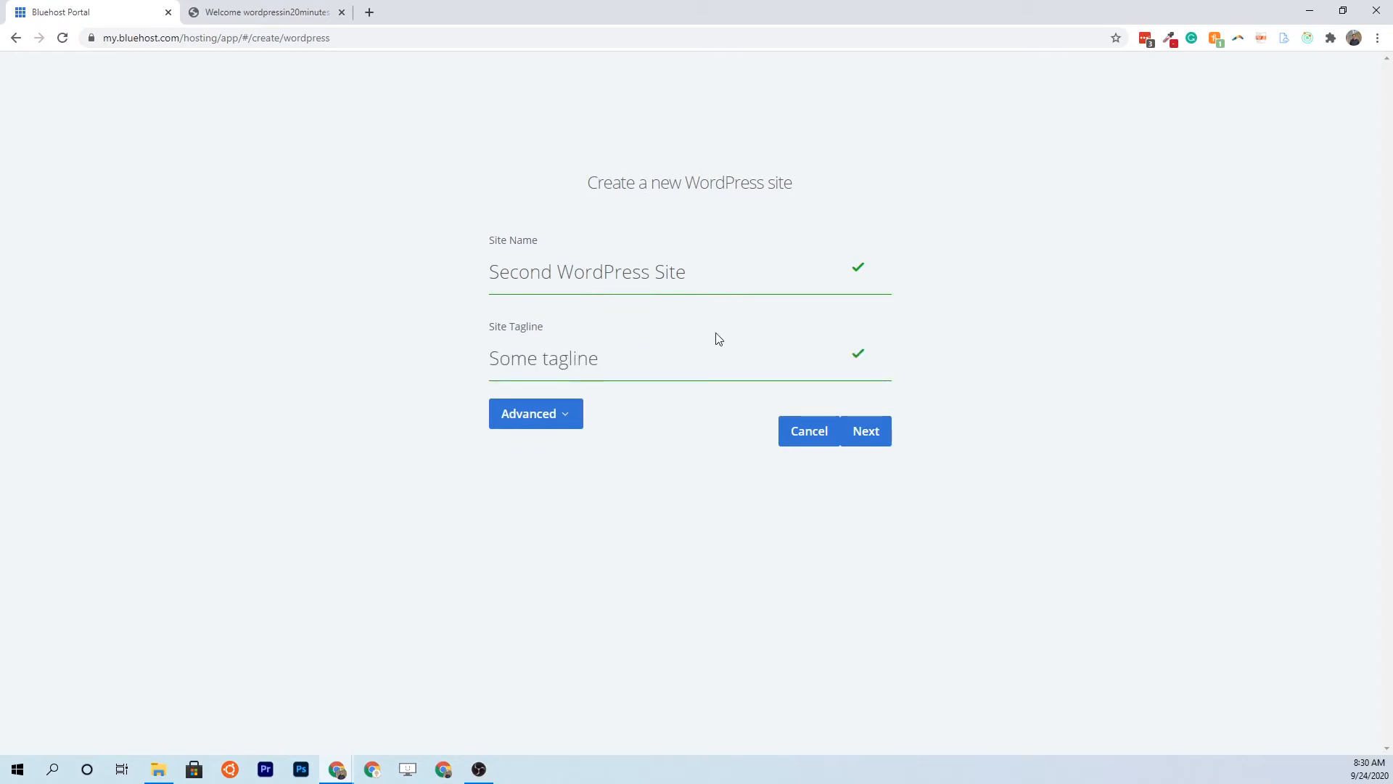
click(878, 439)
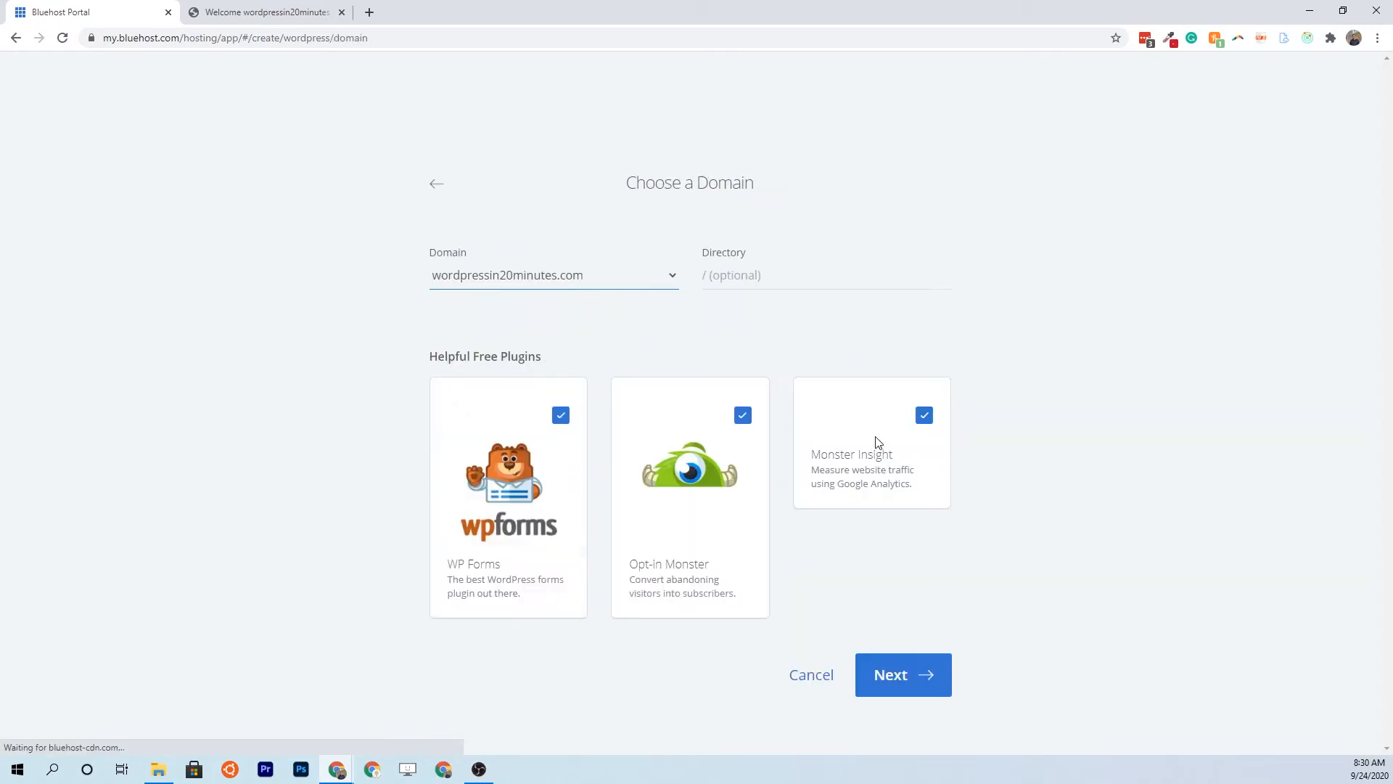
Install it in the /second-site directory and return to My Sites
click(716, 274)
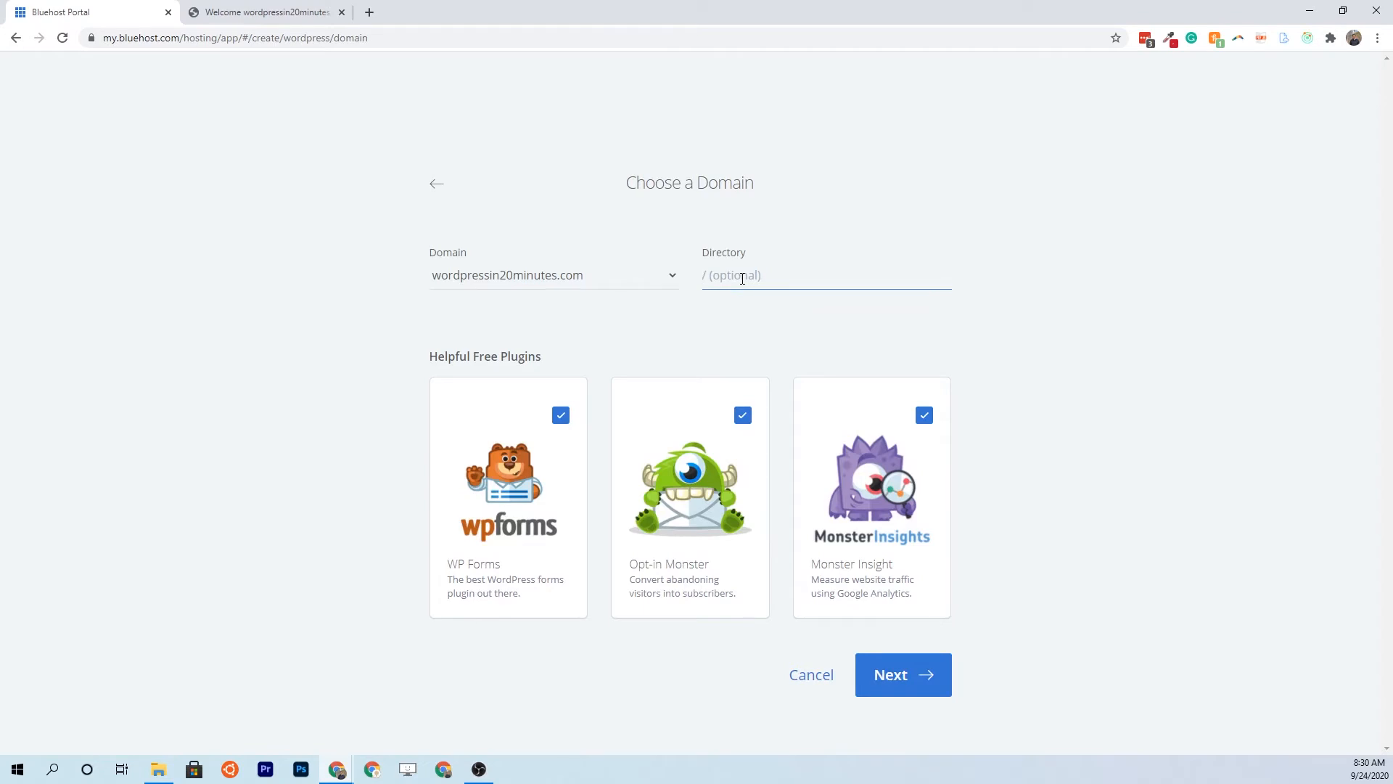
text(/second-site)
click(917, 677)
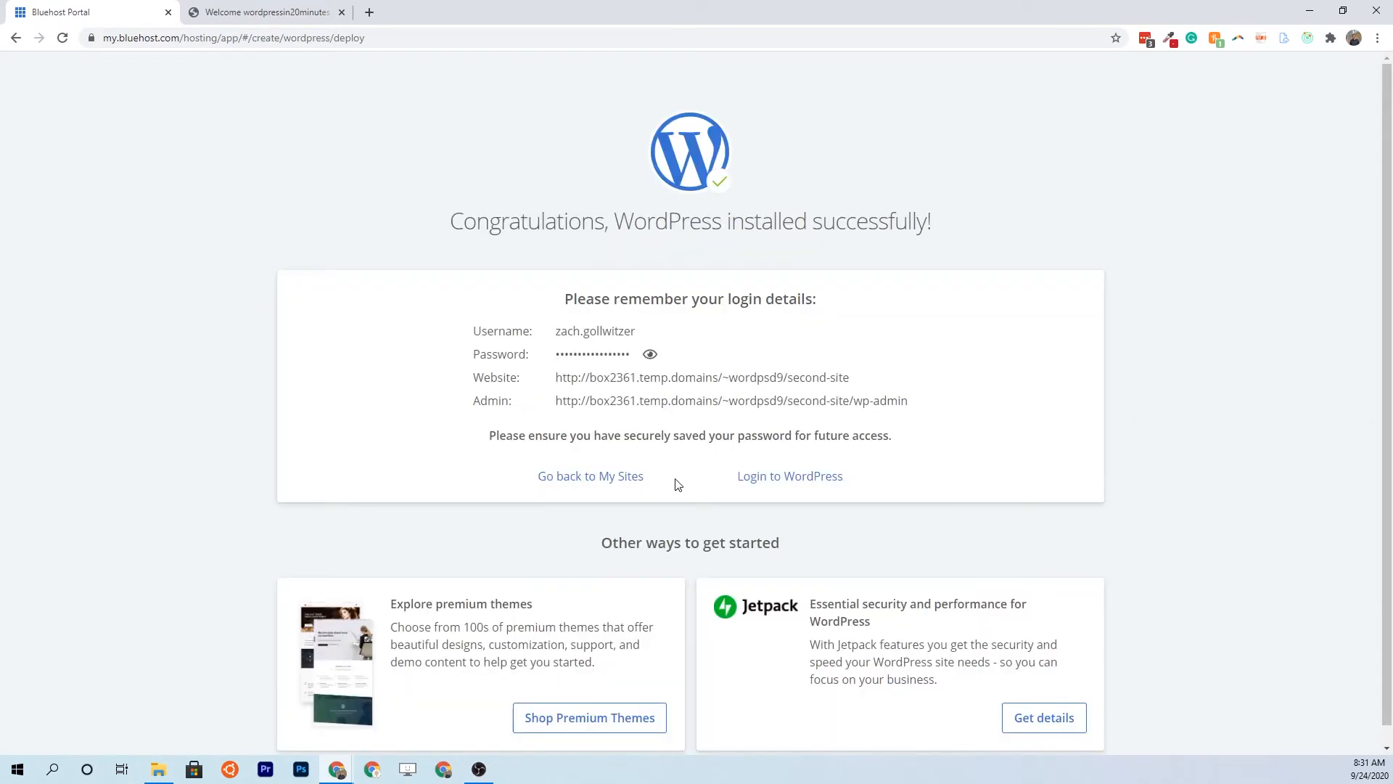
click(620, 481)
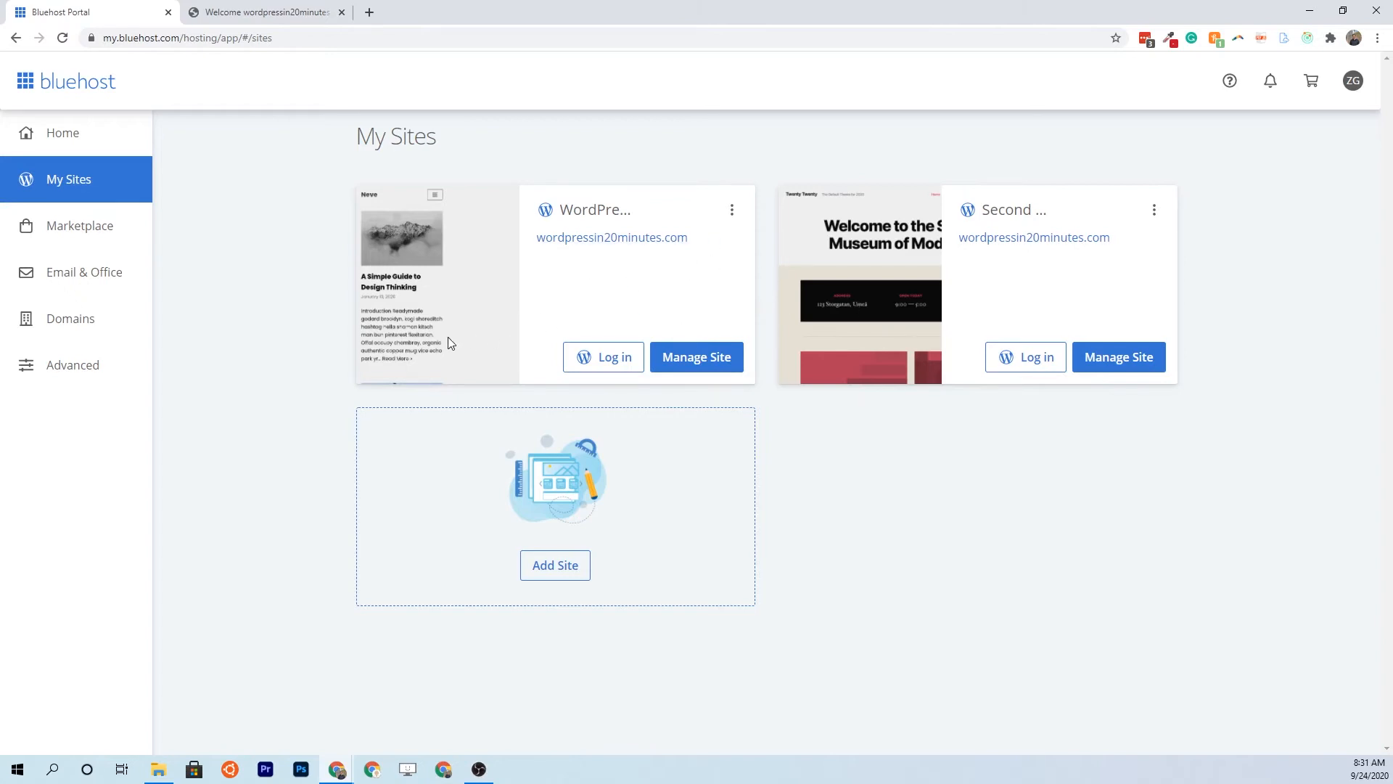
click(75, 241)
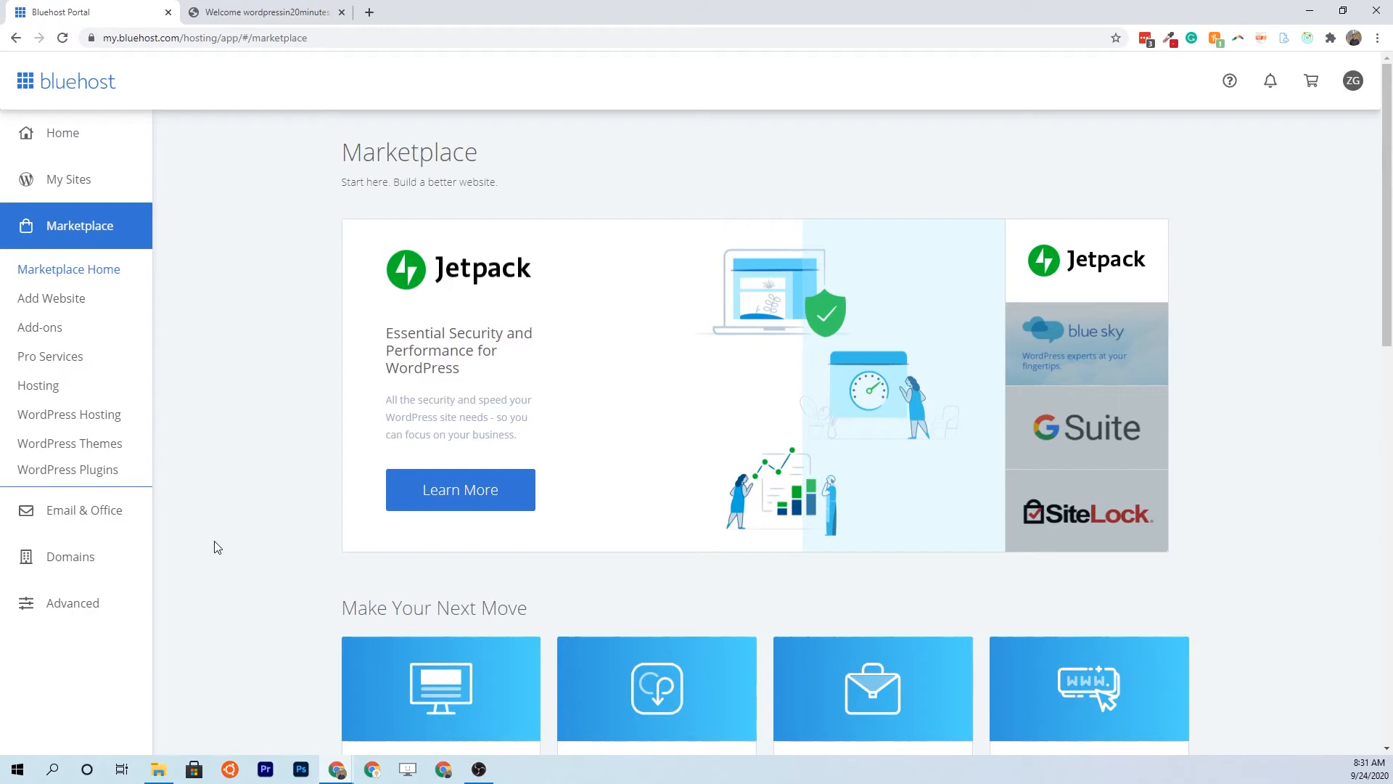
Browse the Shop Add-Ons products in the Marketplace, then go to Email & Office
scroll(228, 530, down, 3)
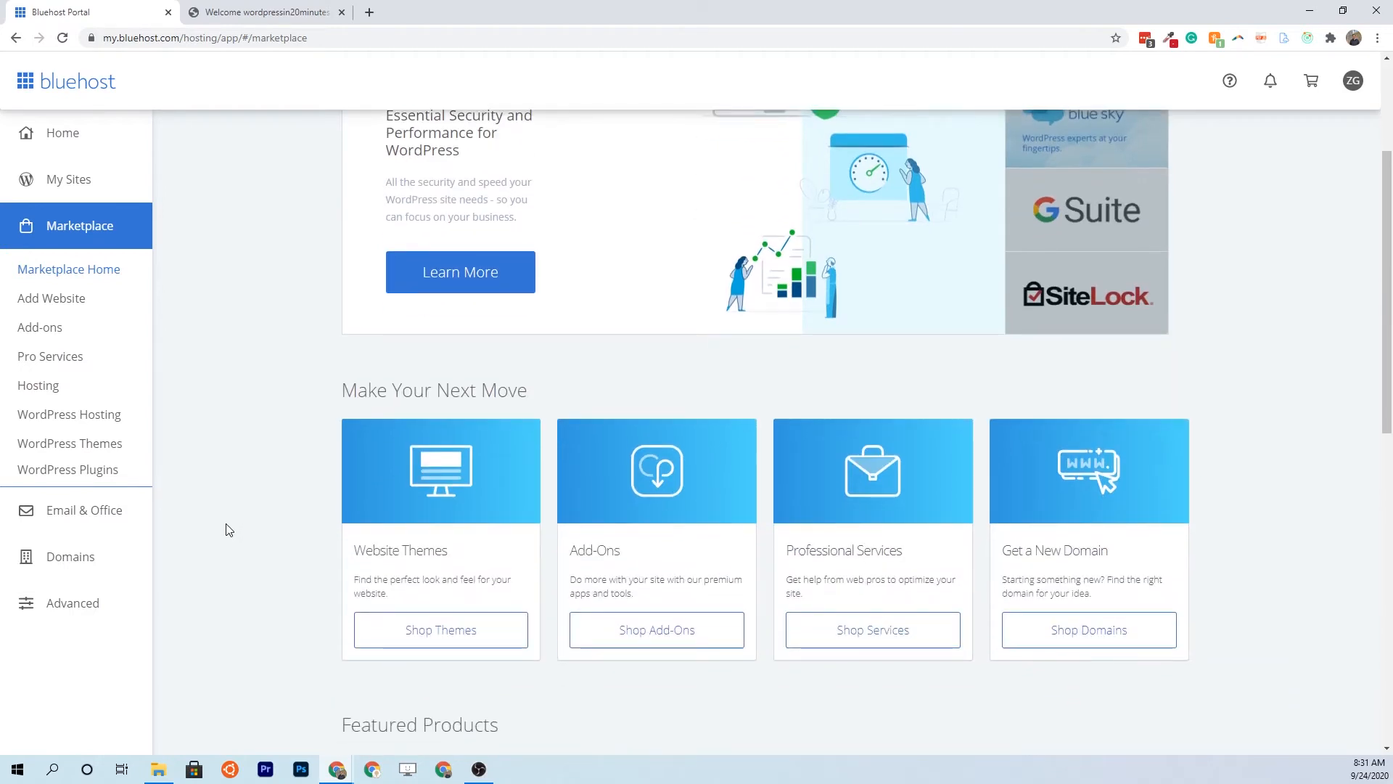
click(611, 630)
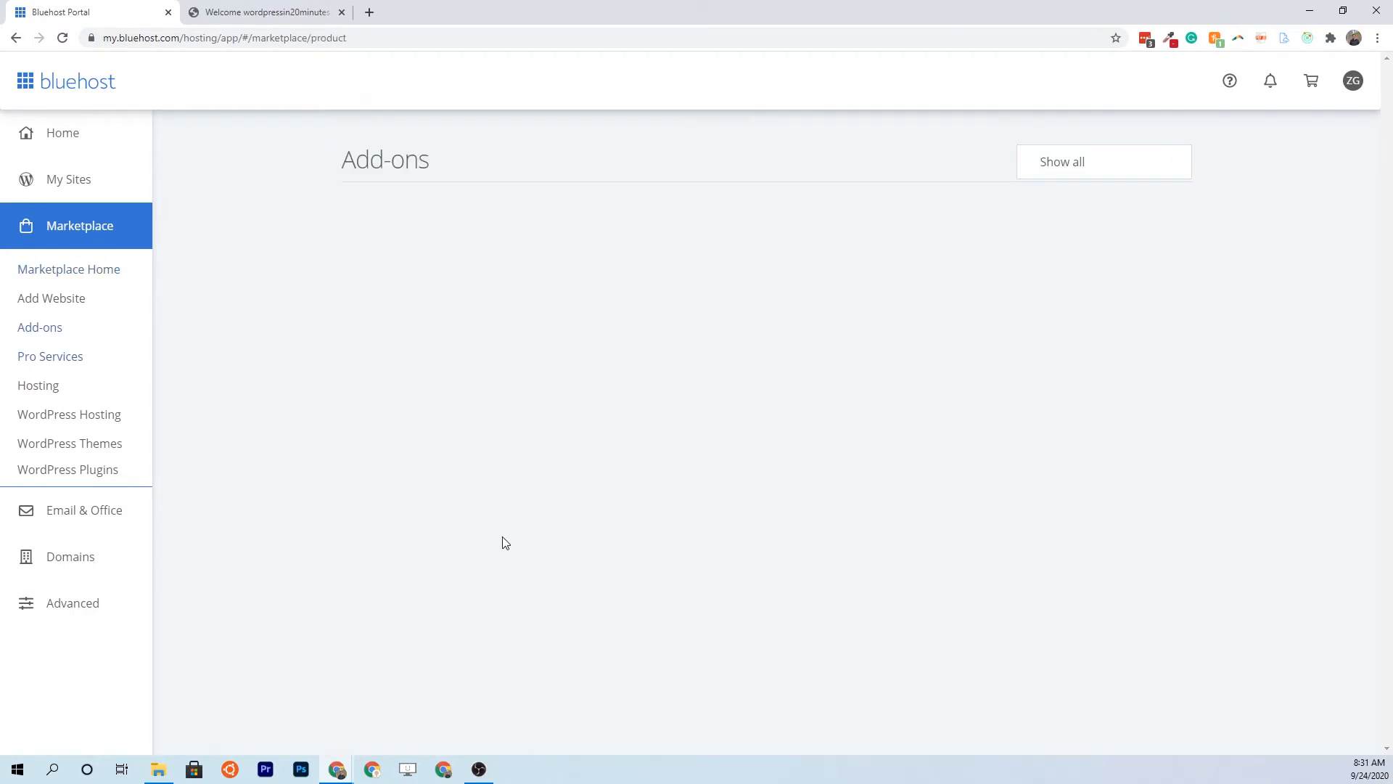
scroll(492, 492, down, 5)
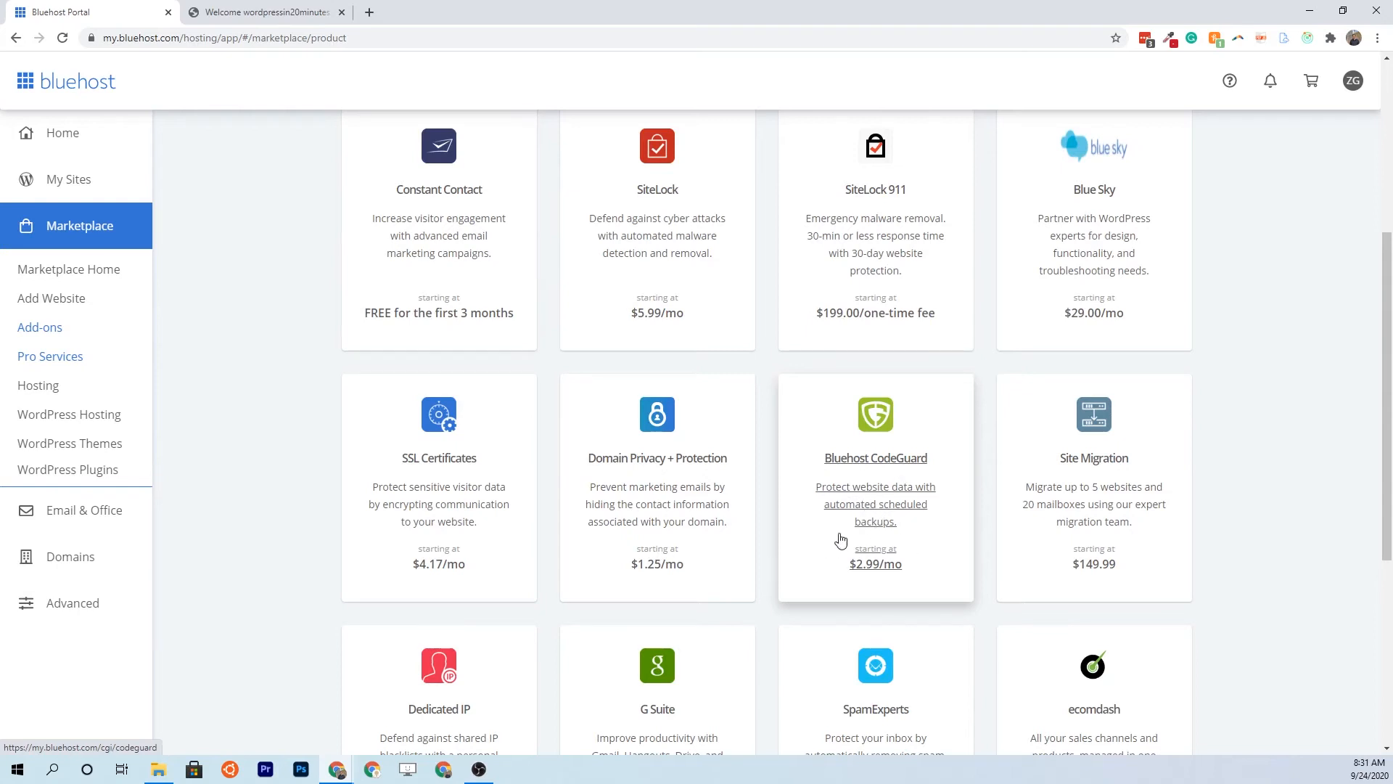
click(94, 517)
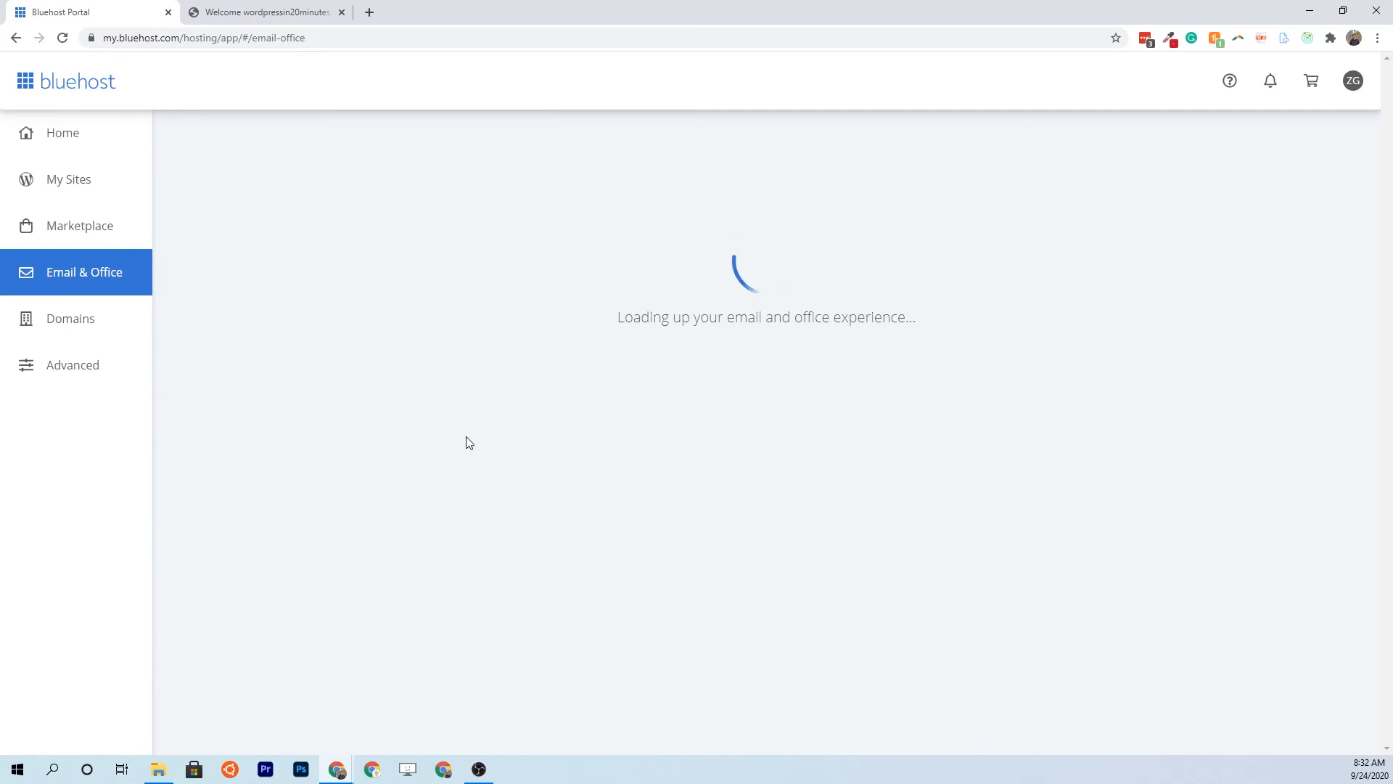
Compare Microsoft 365 ($4.99) and G Suite ($6.00) email pricing, then go to My Domains
scroll(488, 507, down, 9)
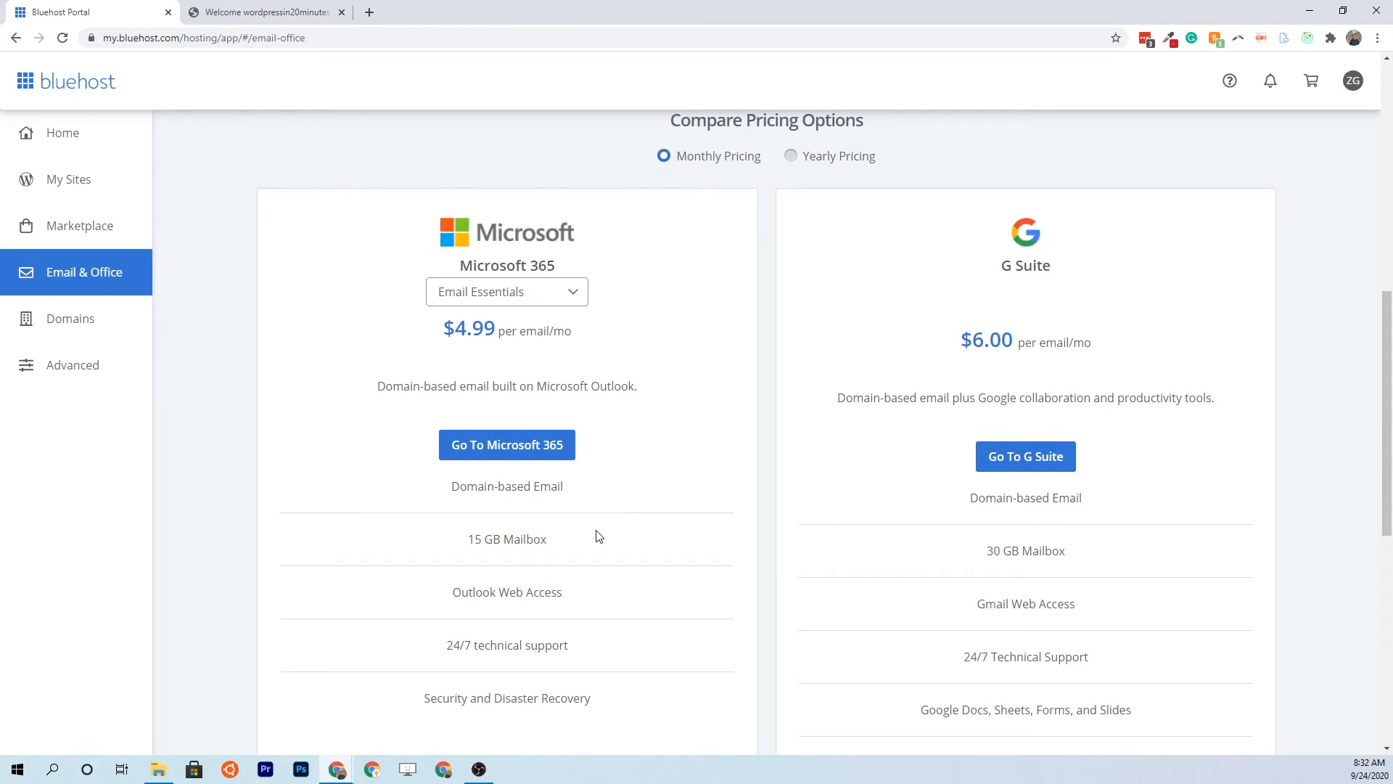
scroll(598, 537, up, 10)
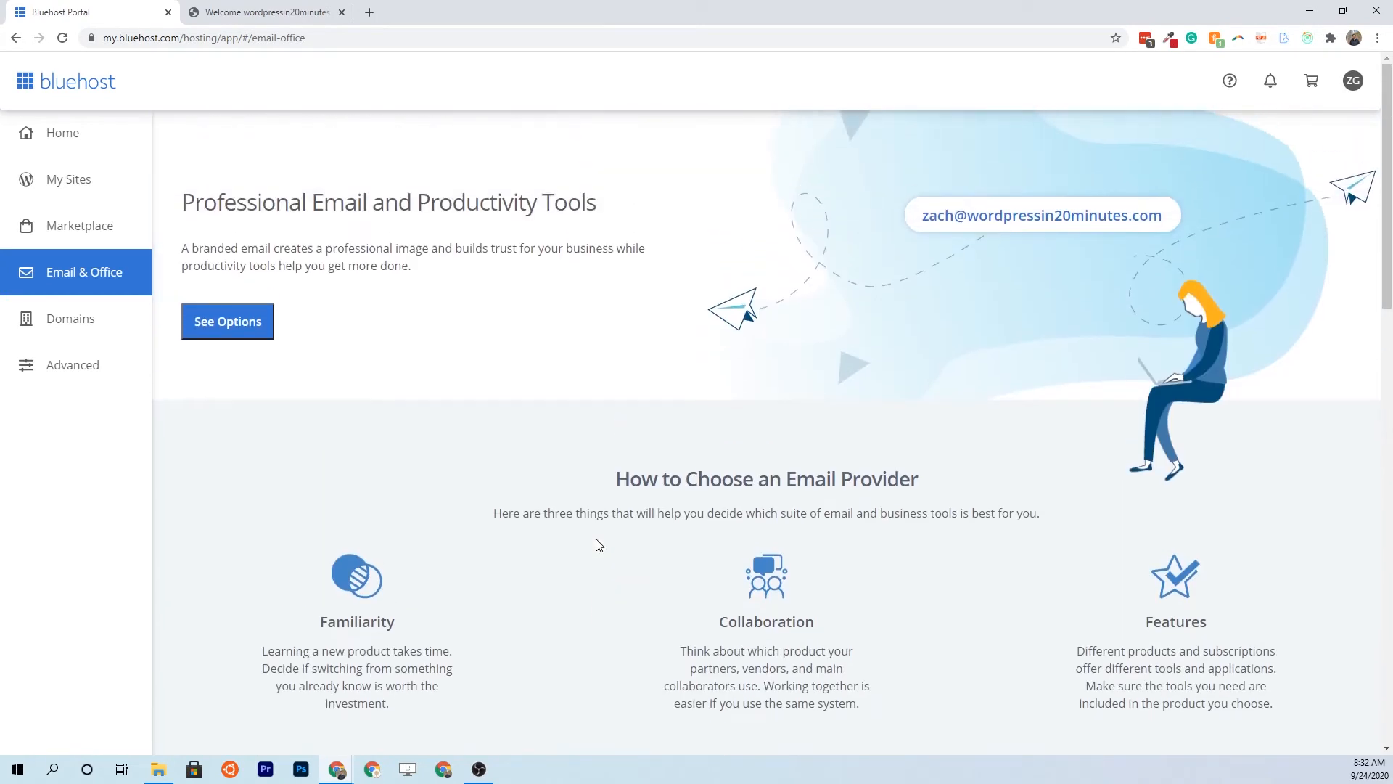
scroll(709, 567, down, 7)
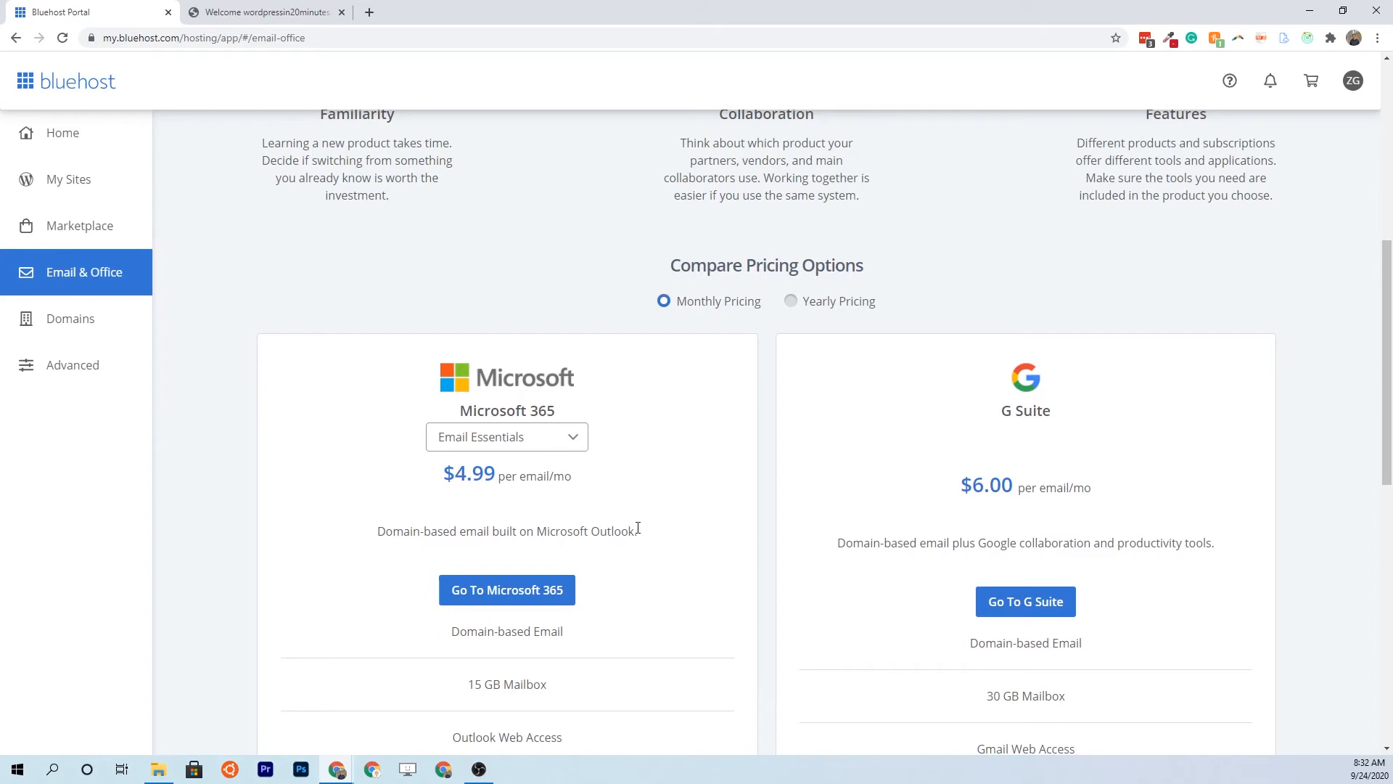
scroll(638, 528, up, 7)
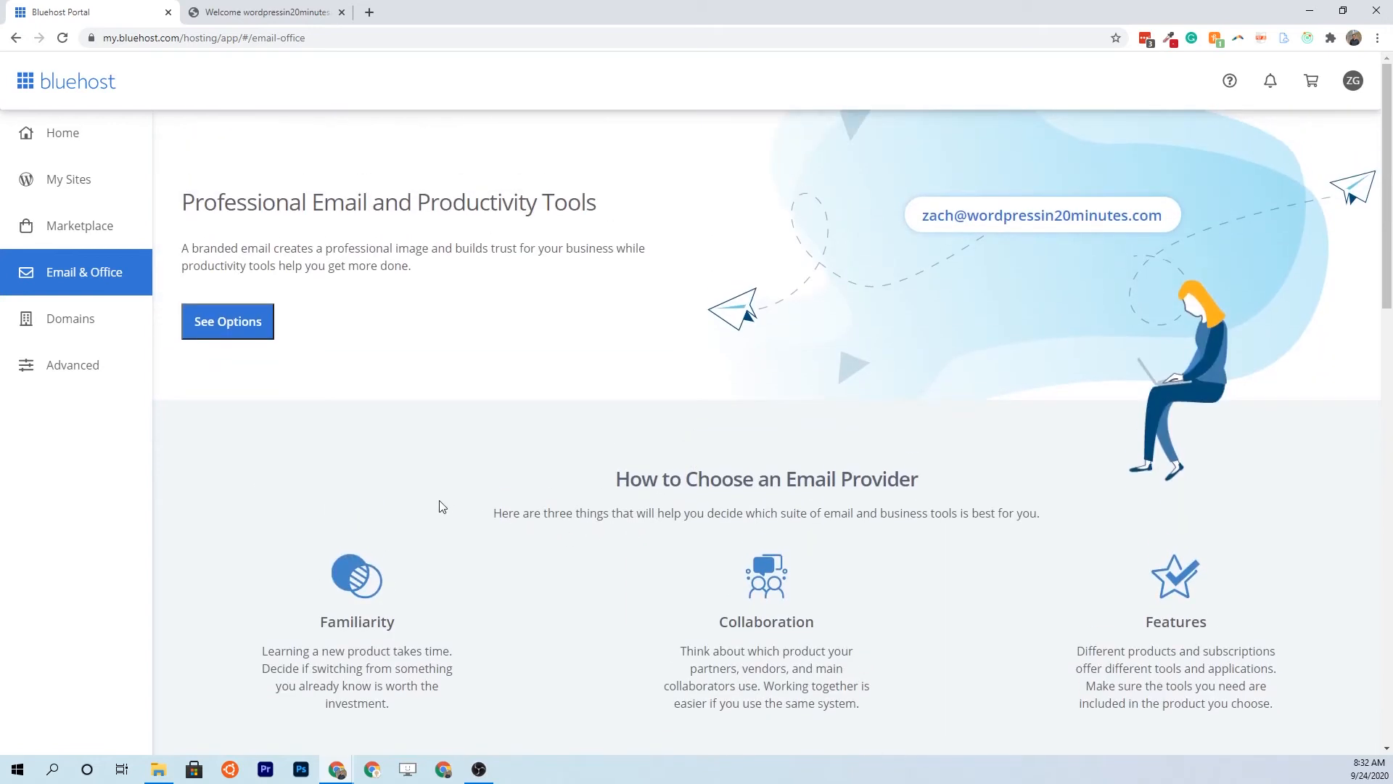
click(77, 318)
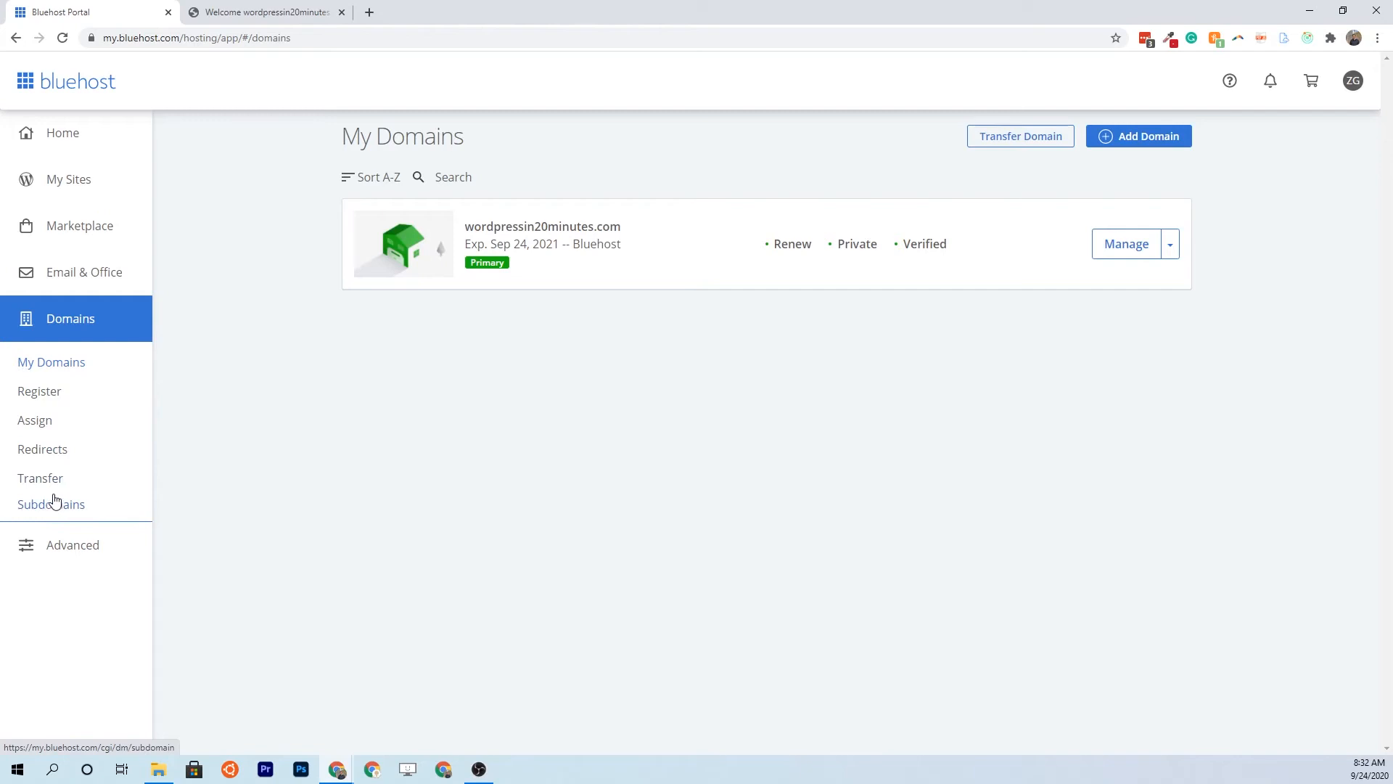
Open cPanel from the Advanced area and go to its Email Accounts page
click(73, 545)
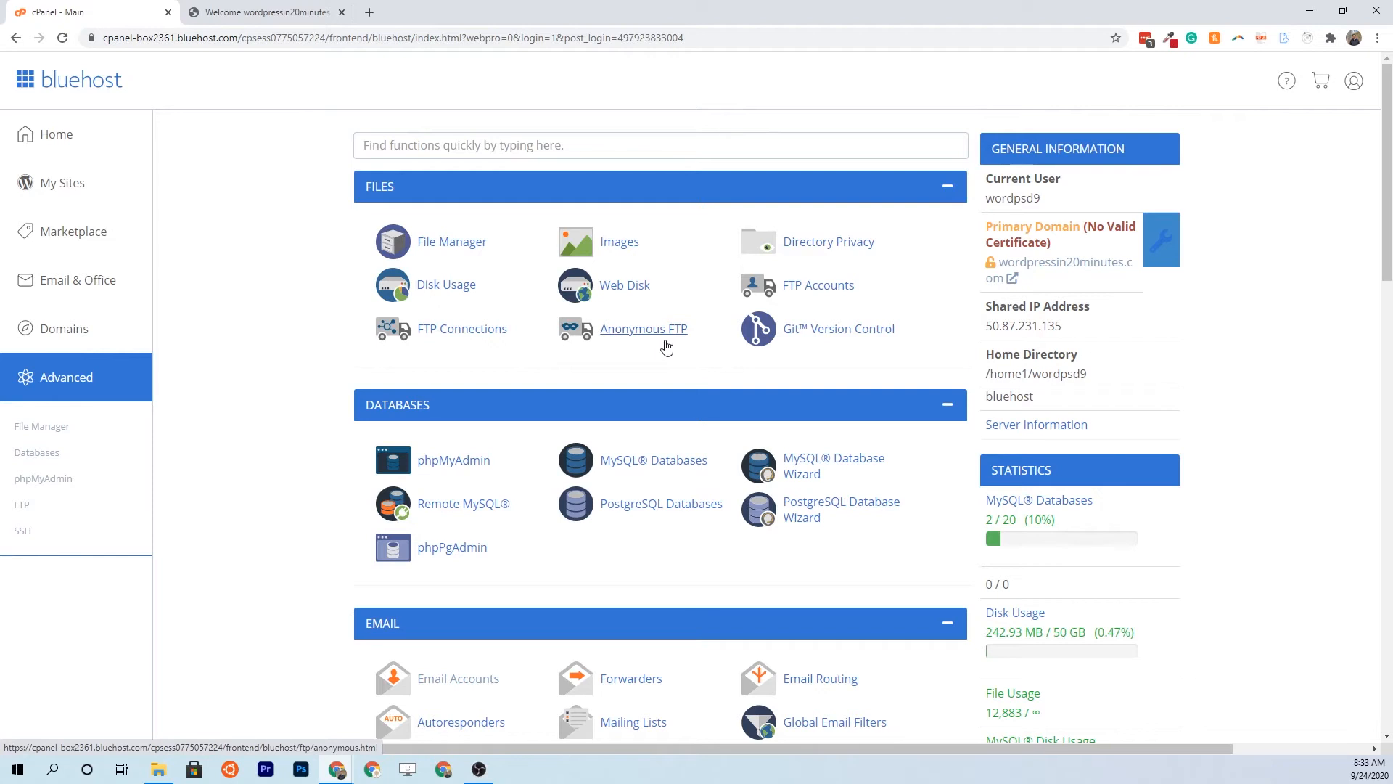
scroll(271, 513, down, 2)
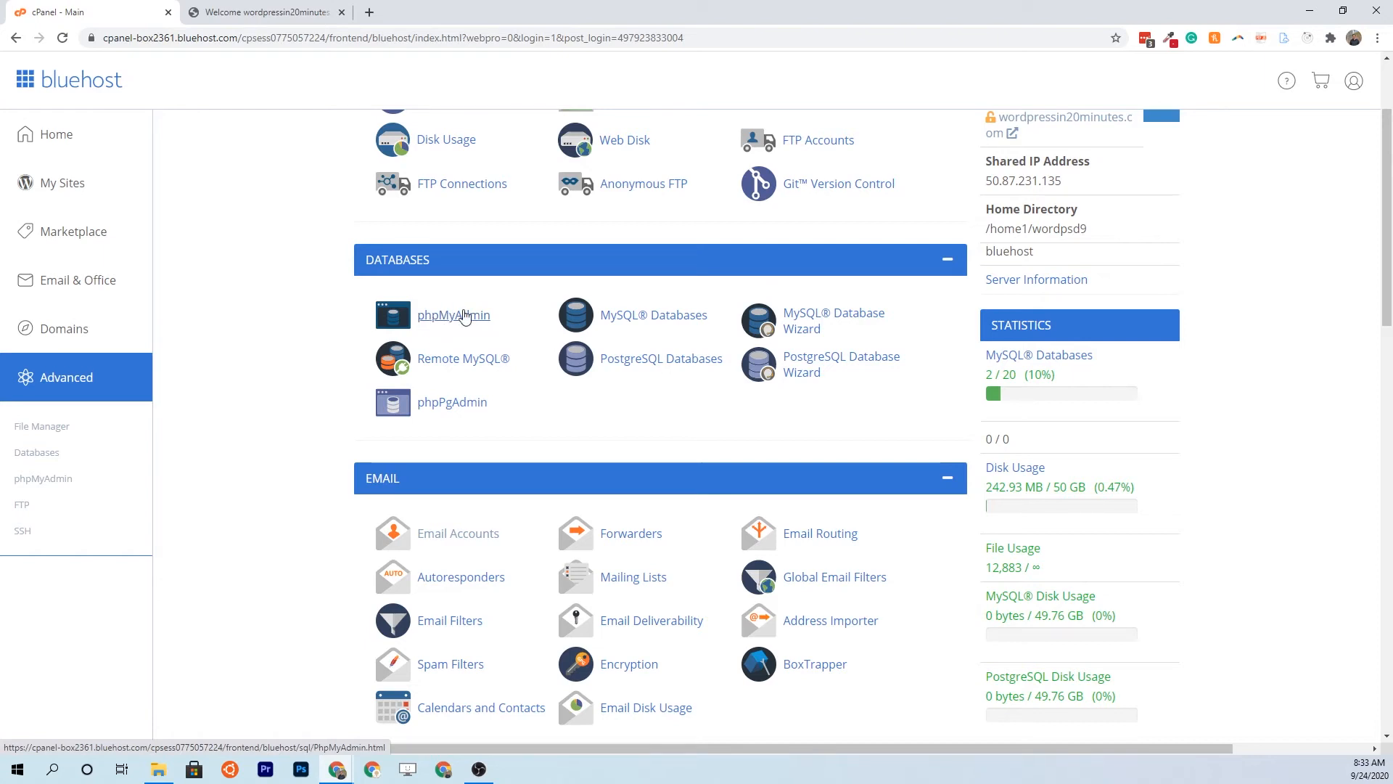
scroll(709, 317, up, 2)
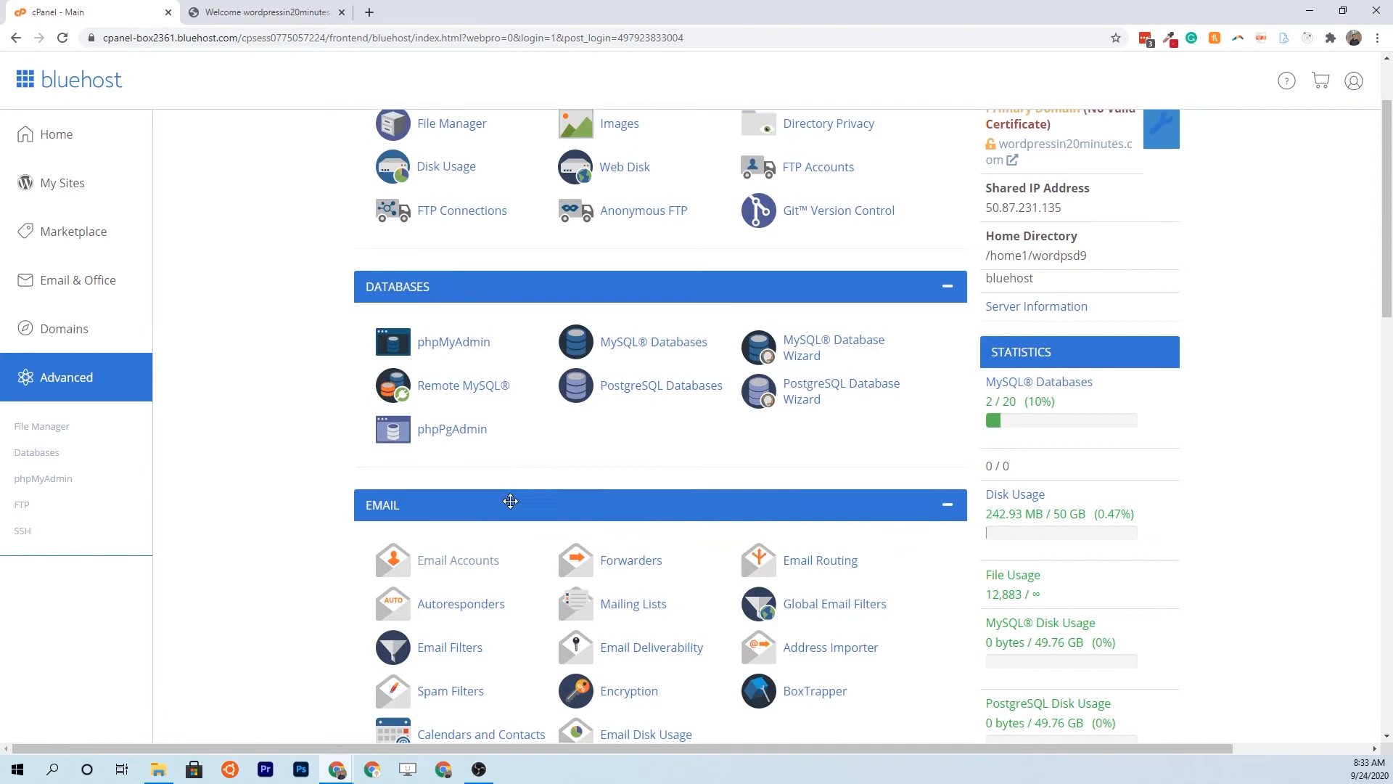
scroll(709, 318, down, 10)
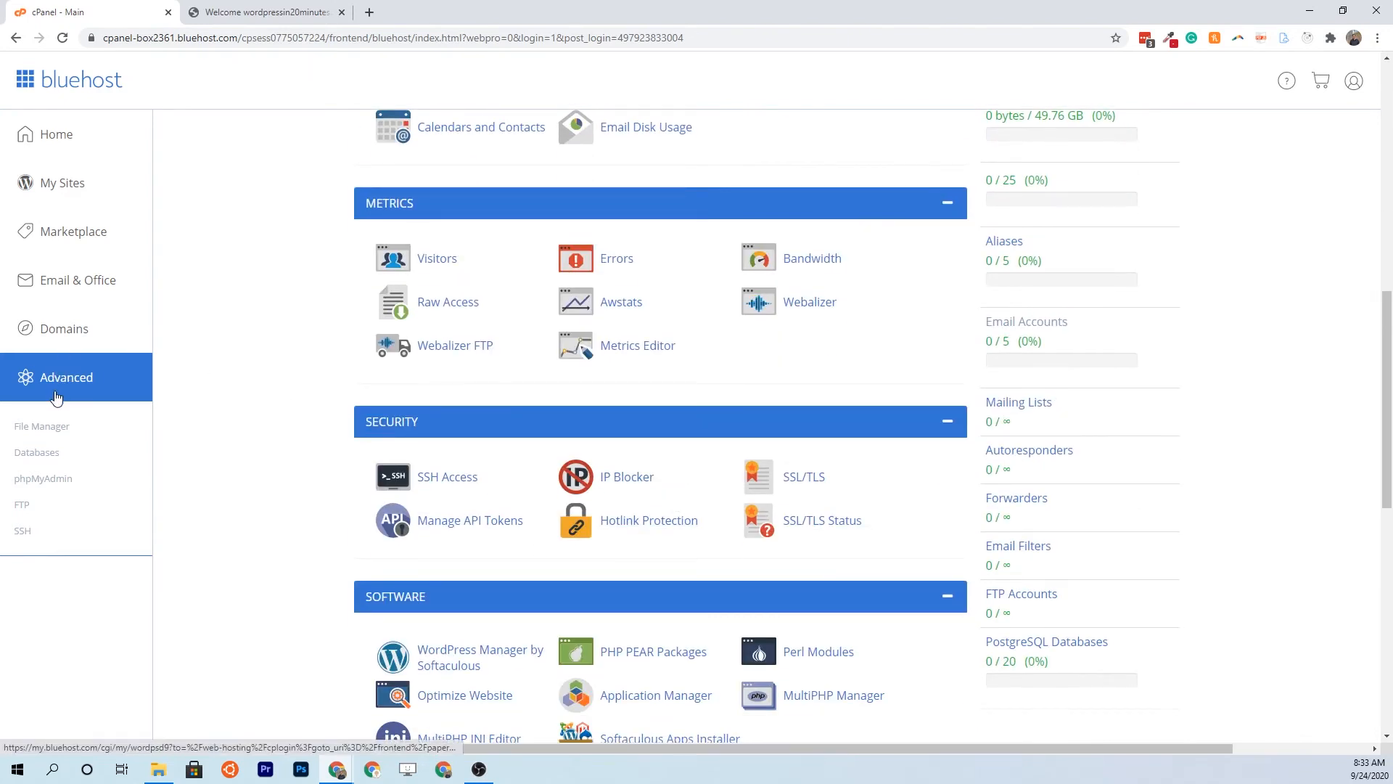
scroll(501, 427, down, 1)
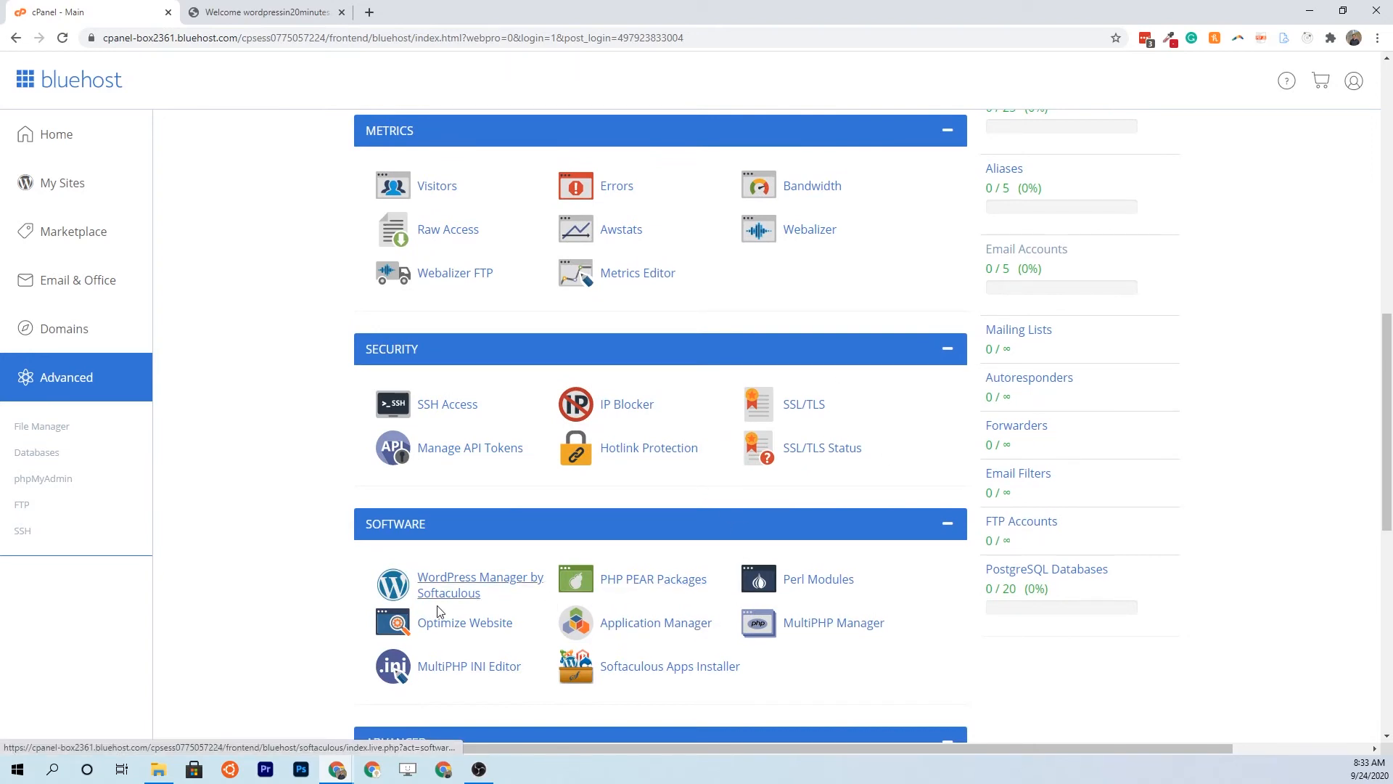
scroll(362, 595, up, 5)
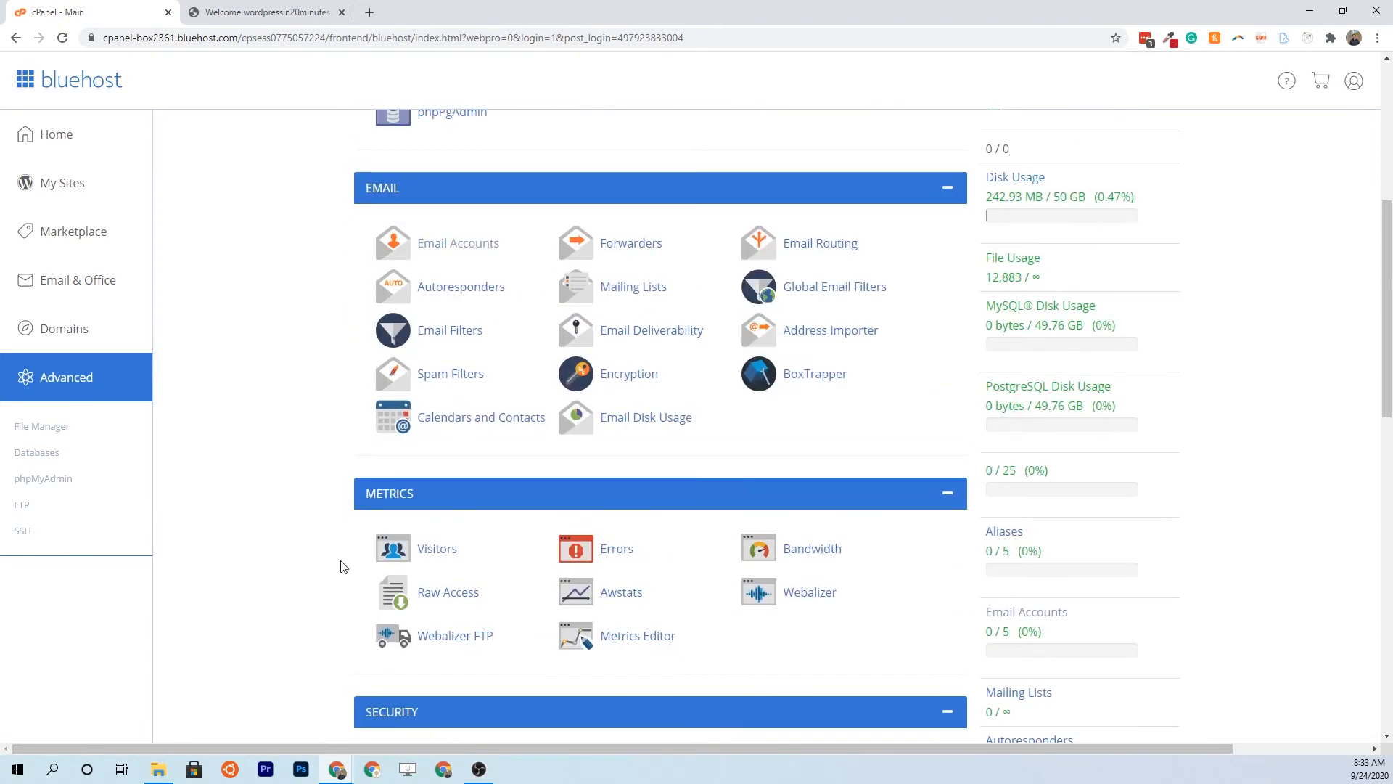
click(468, 252)
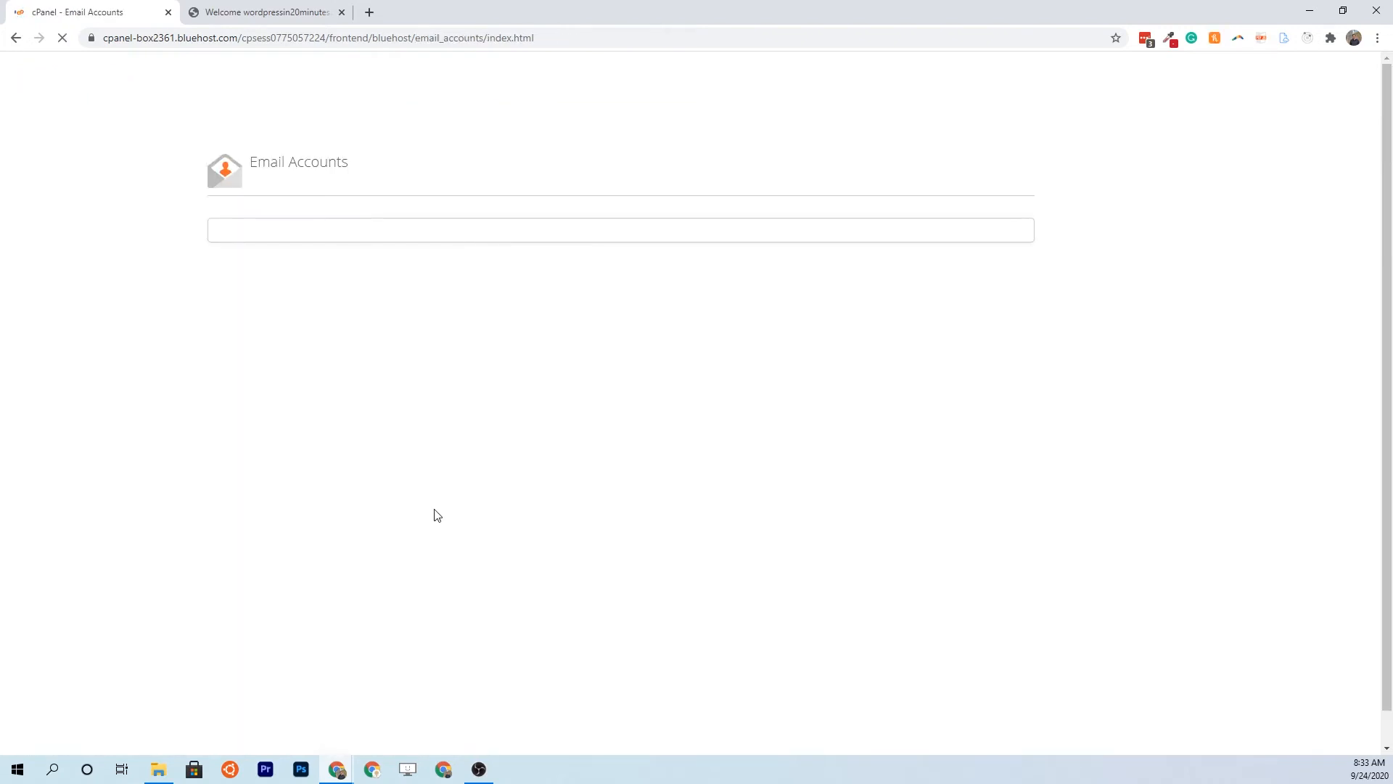
Create a 100 MB email account with a username and password, then open its webmail
click(948, 369)
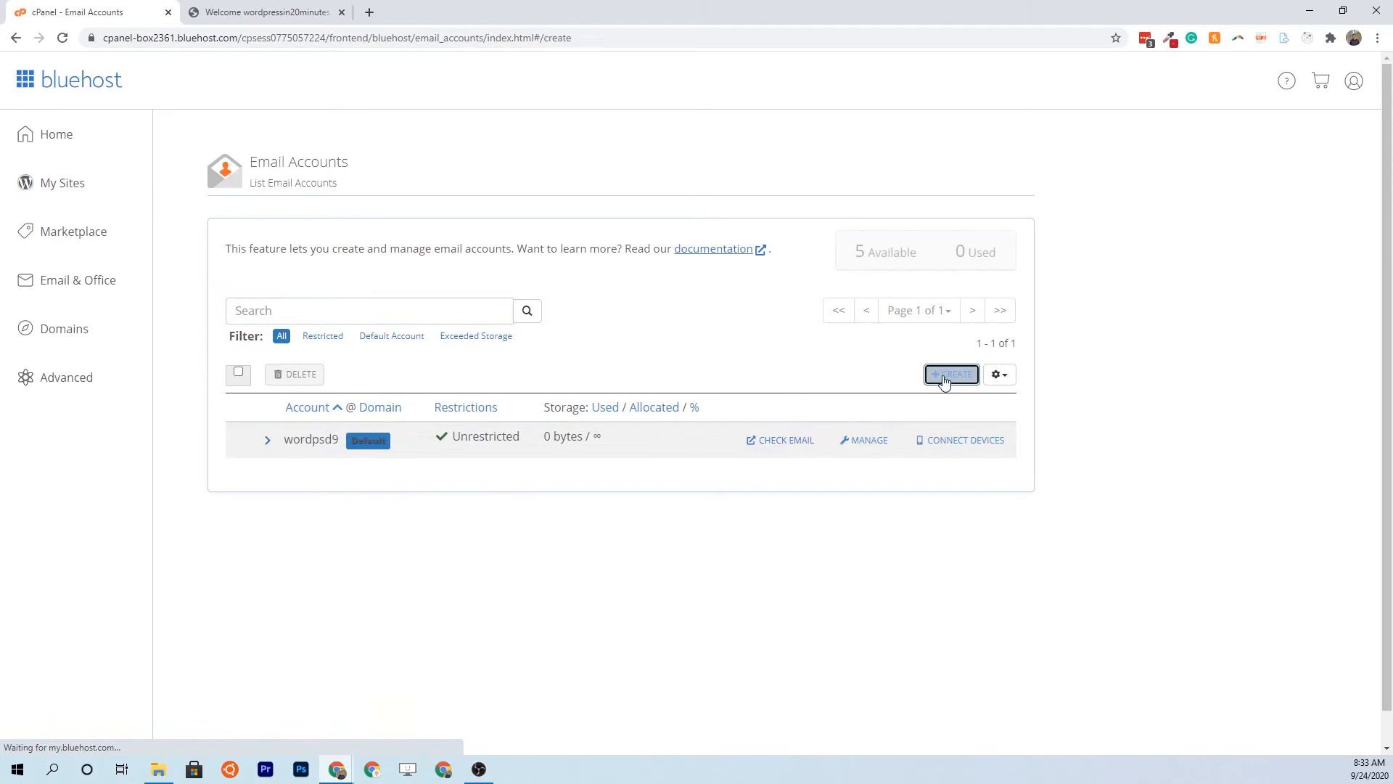
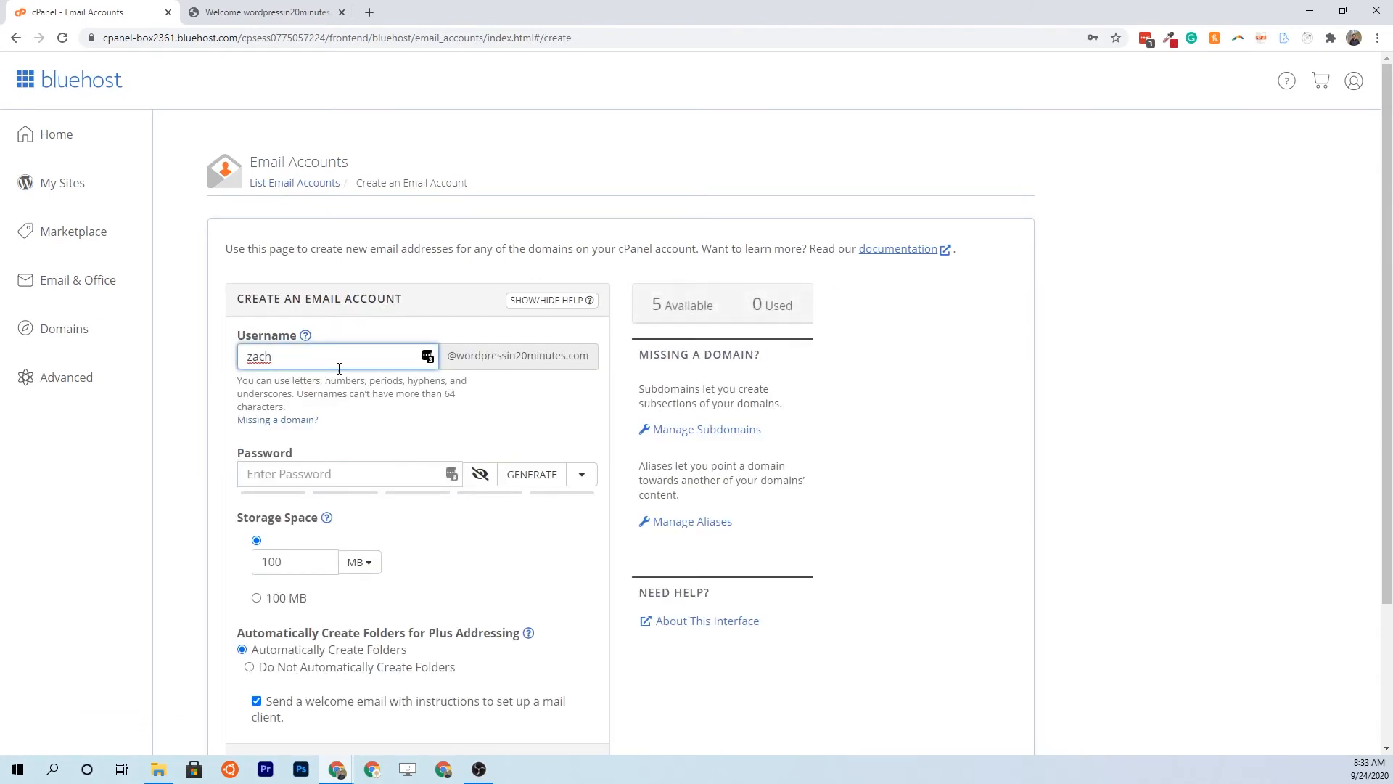
click(308, 475)
text(***********)
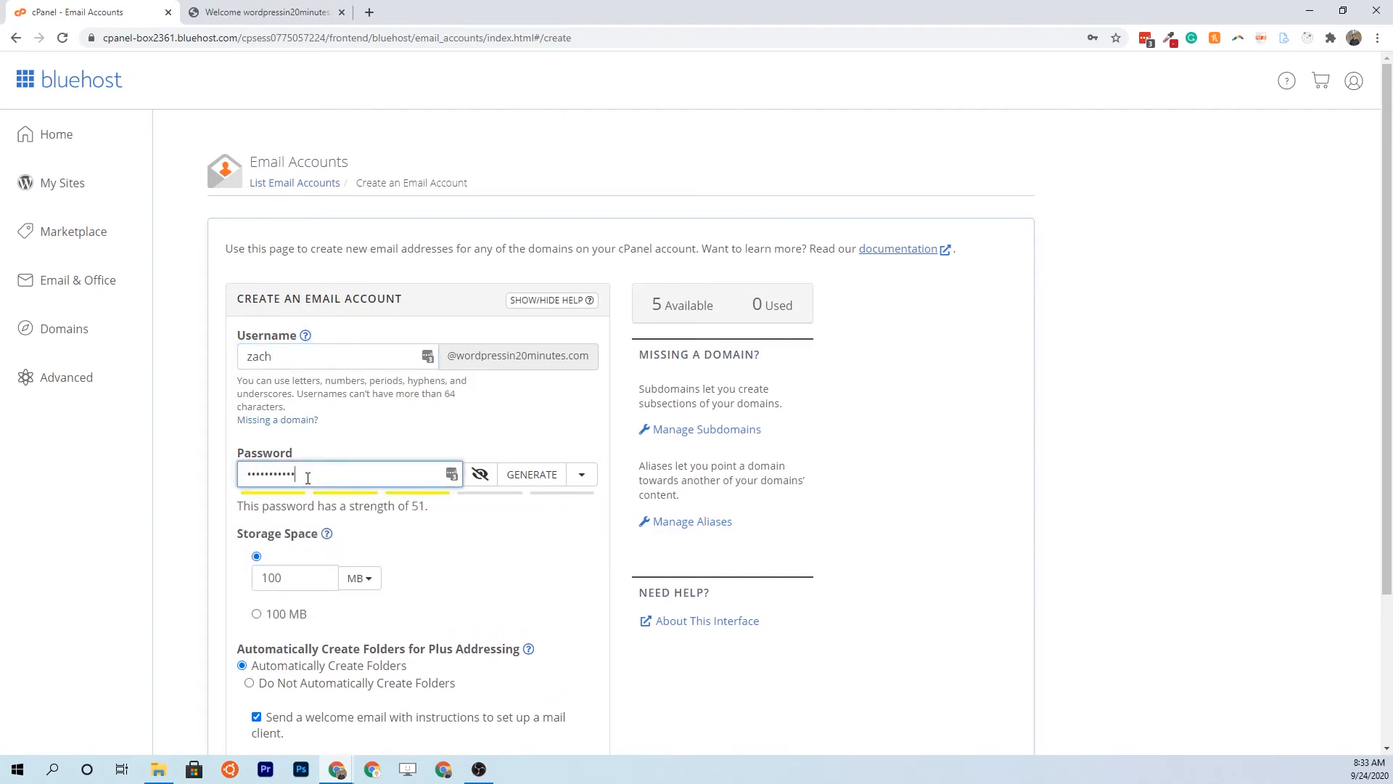
scroll(202, 545, down, 3)
click(270, 621)
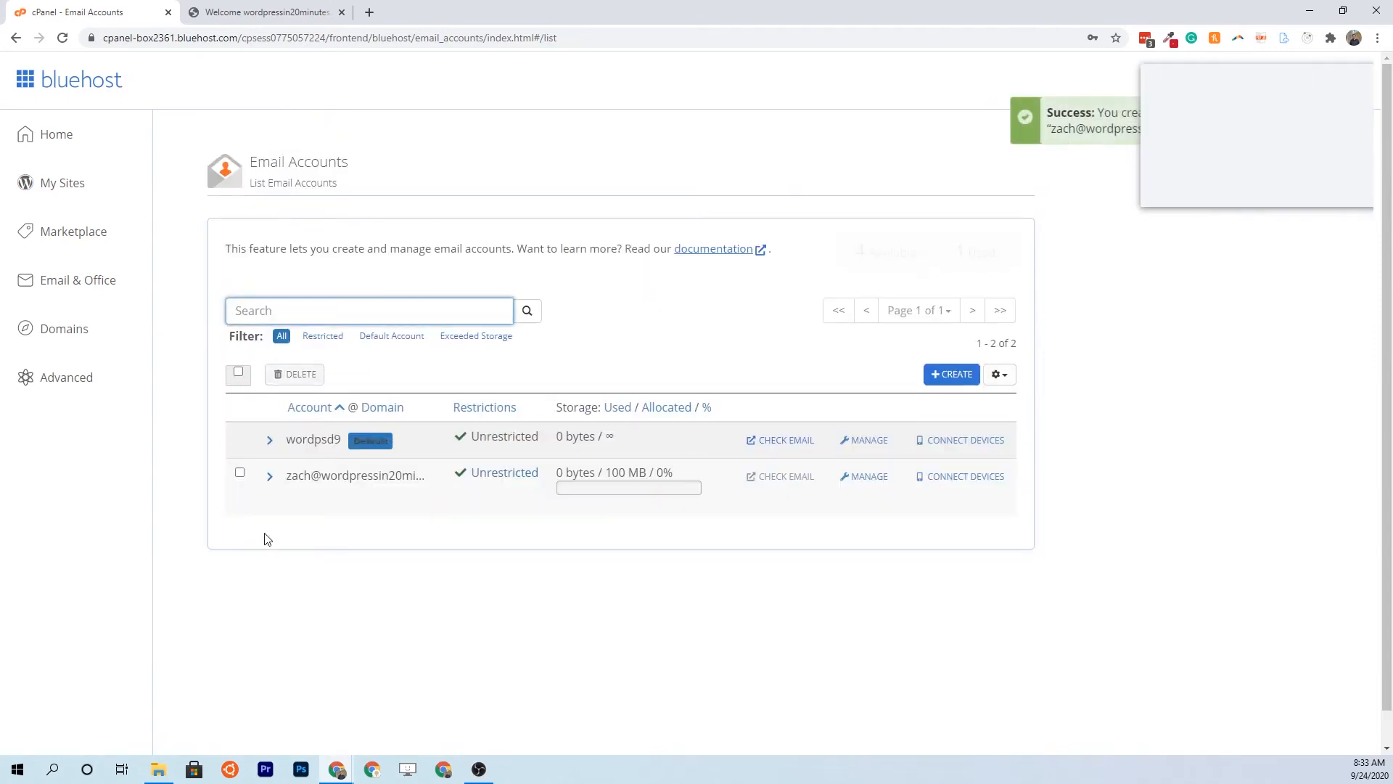
click(1260, 193)
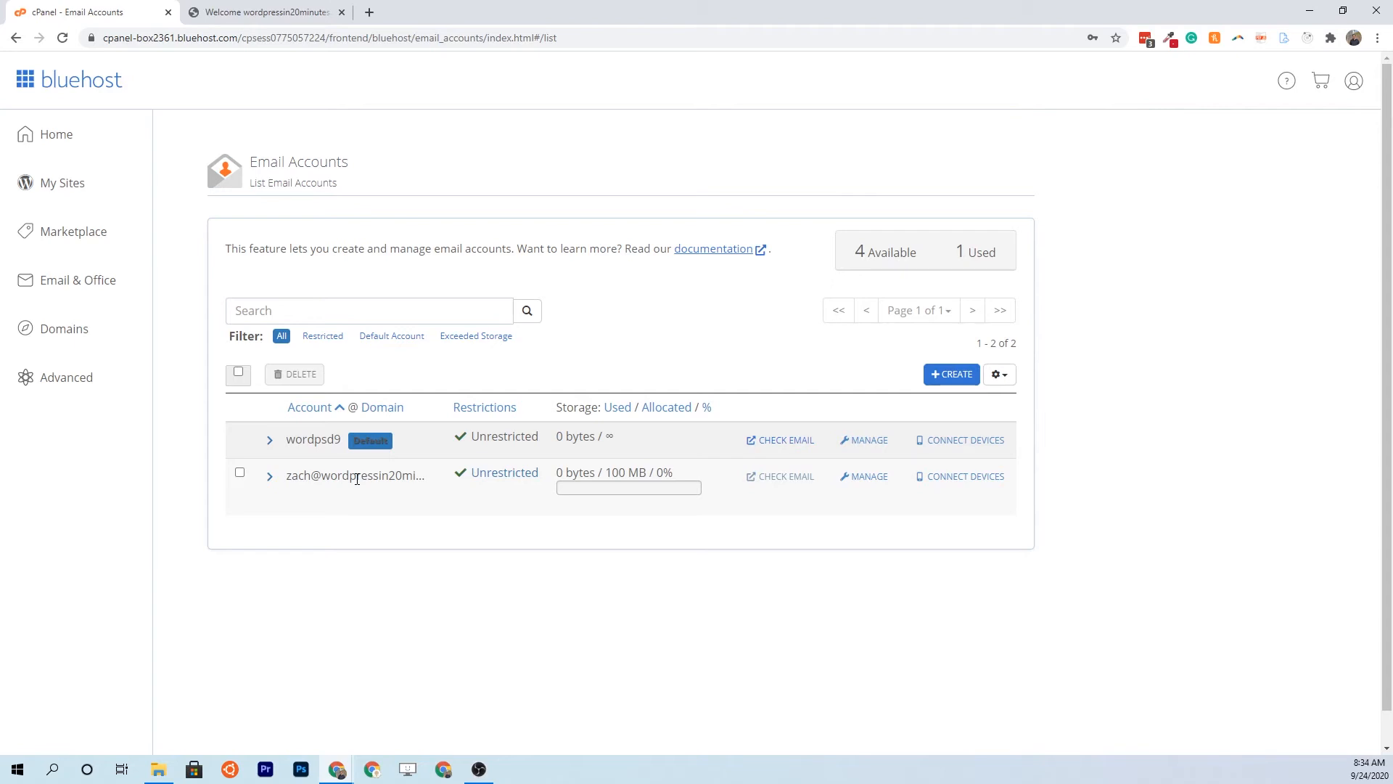
click(781, 486)
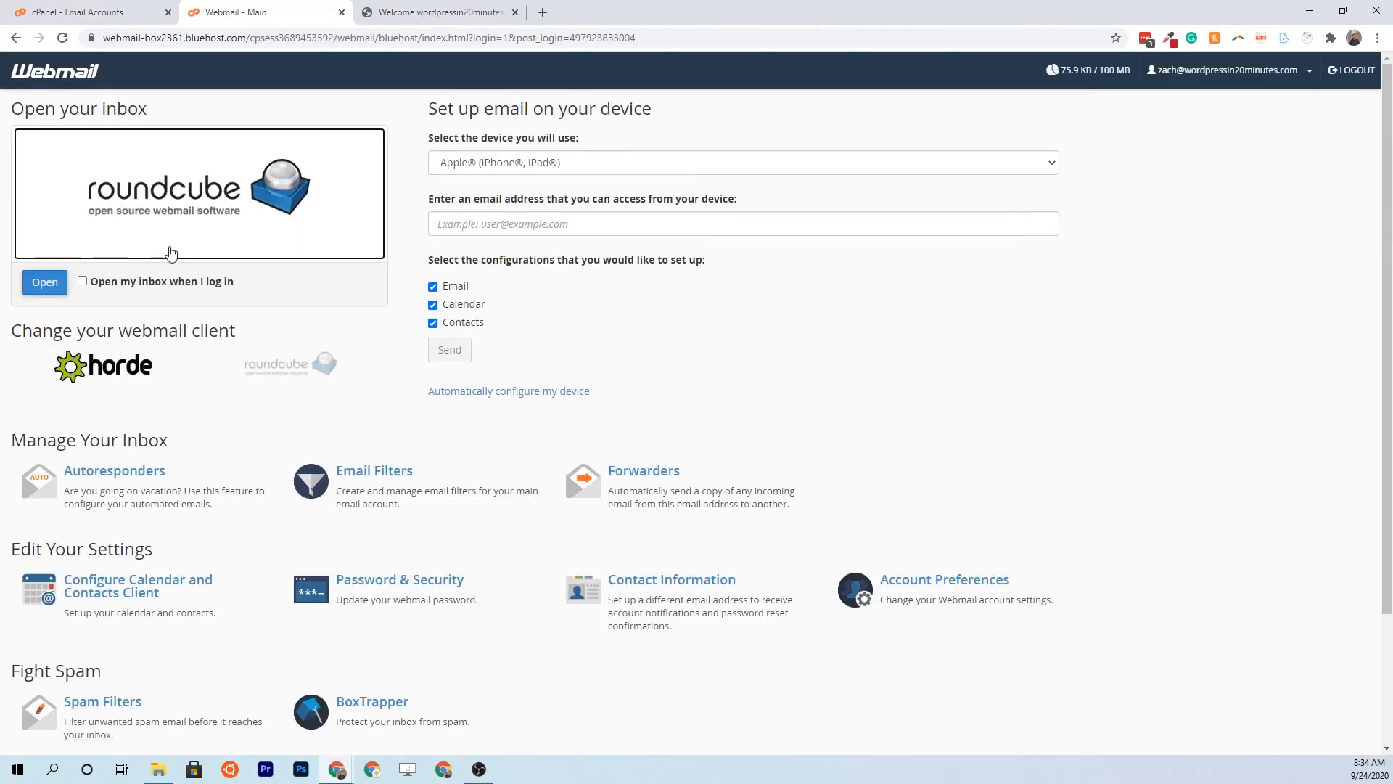
View the new account's inbox in Roundcube, then return to the Bluehost dashboard
click(45, 283)
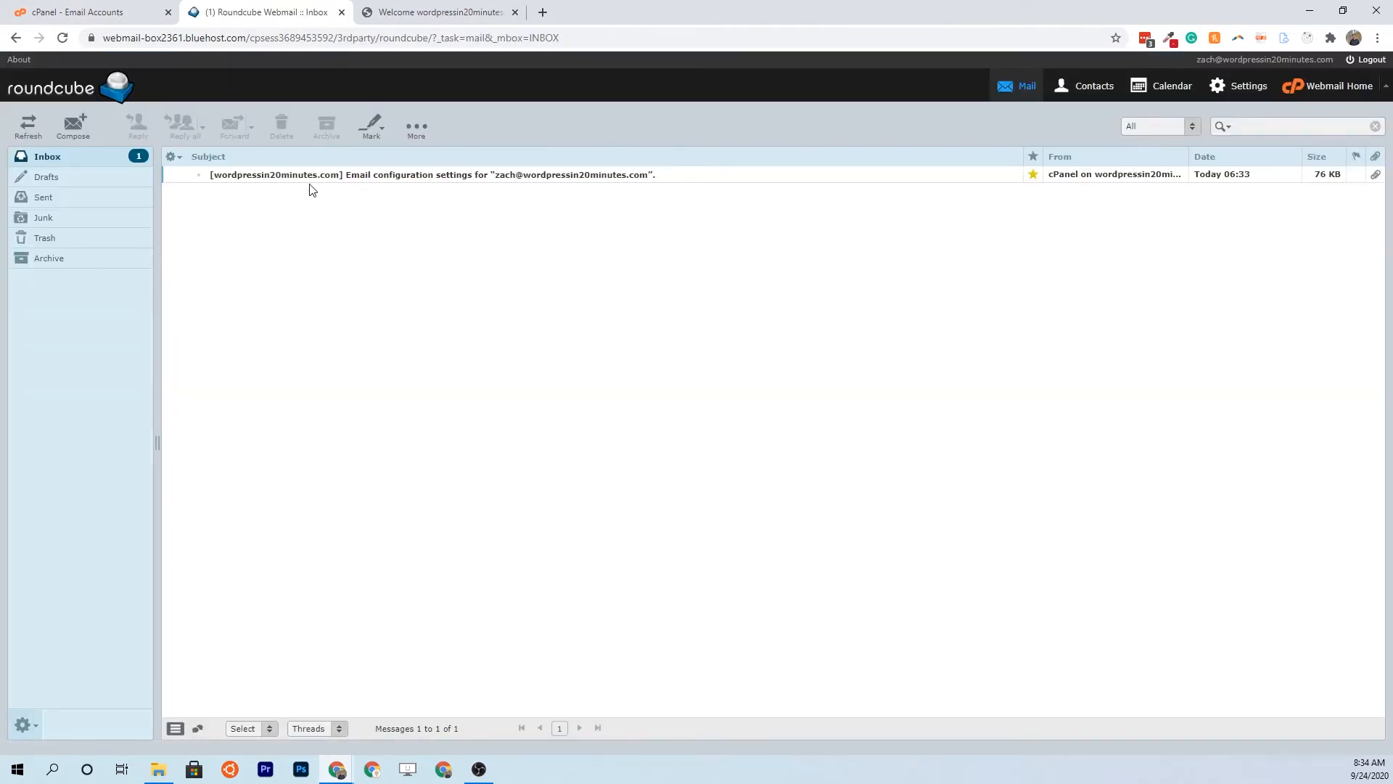
click(87, 12)
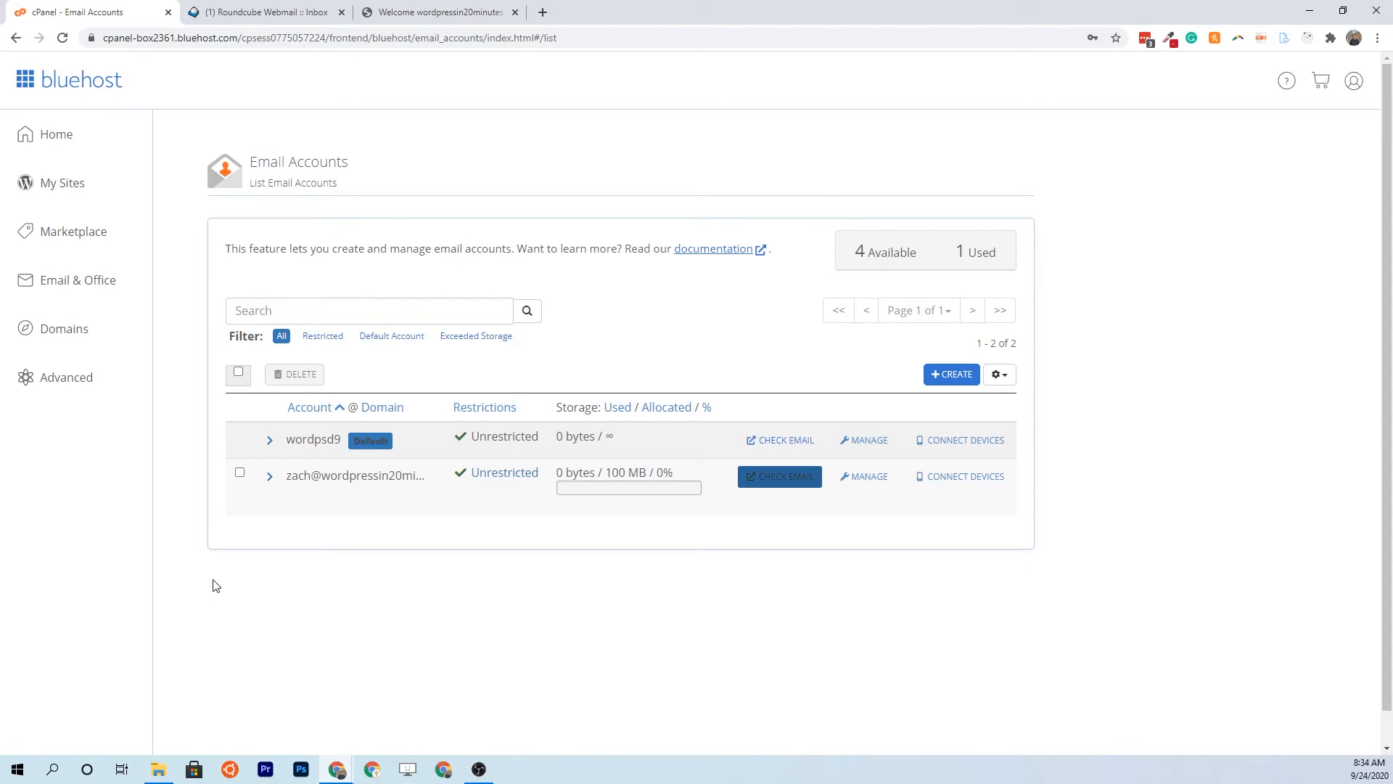
click(67, 183)
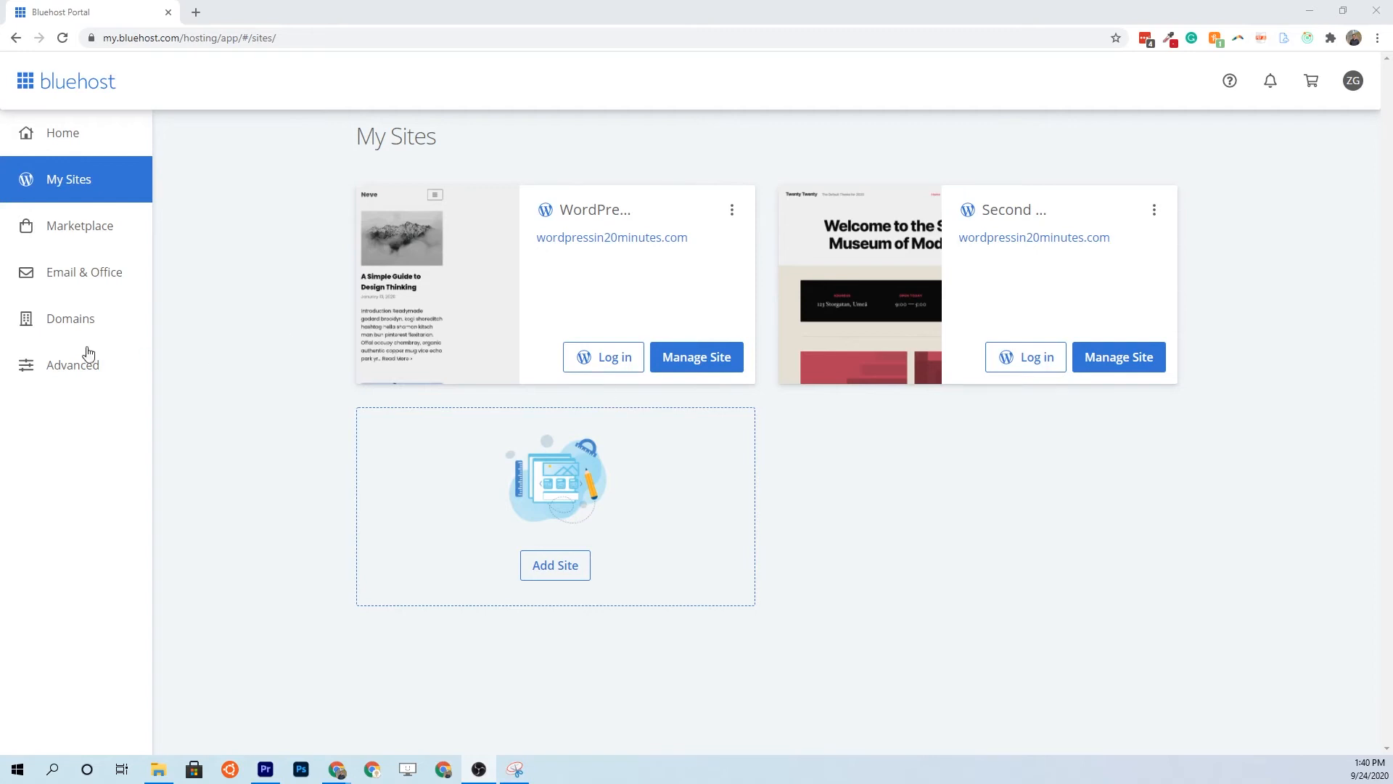
Open File Manager and expand public_html/second-site to see its wp-admin, wp-content, wp-includes folders
click(80, 365)
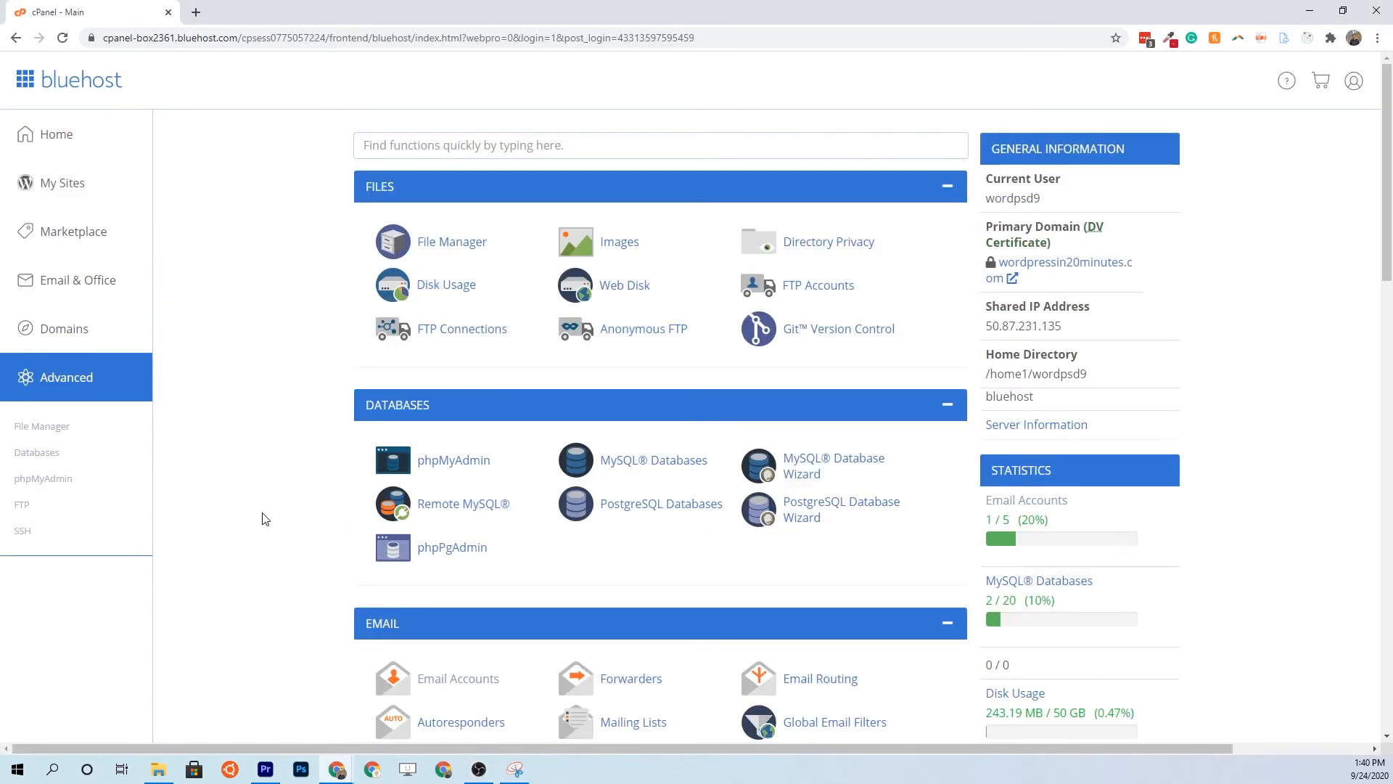
click(455, 251)
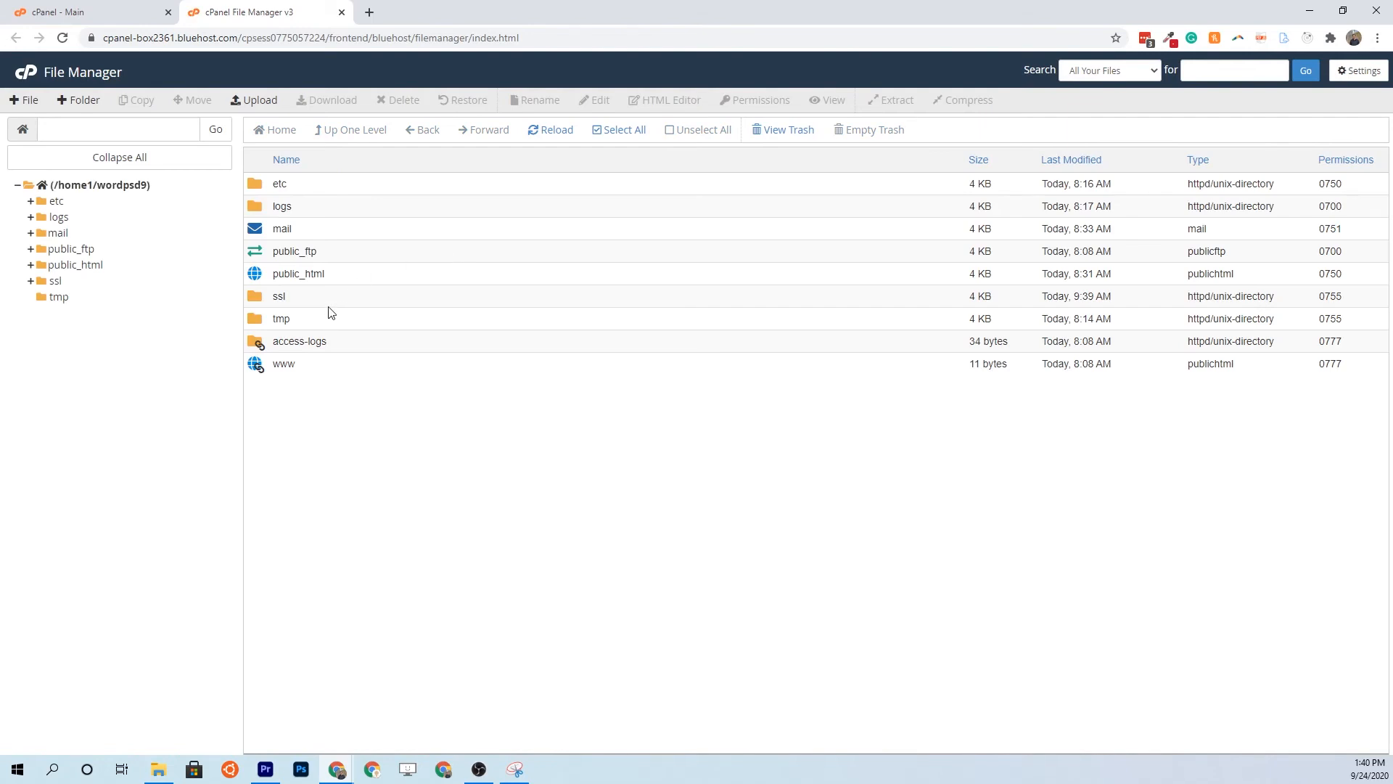
click(31, 266)
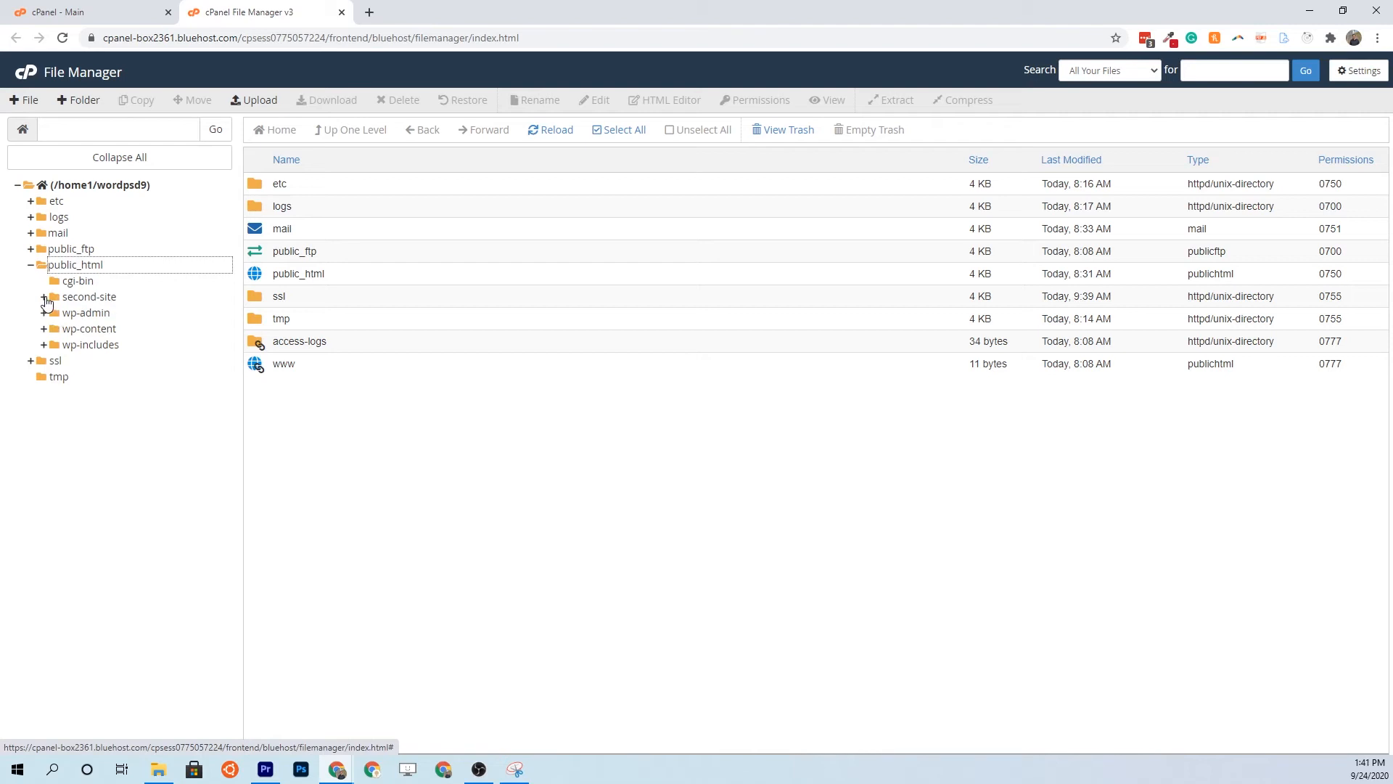
click(44, 299)
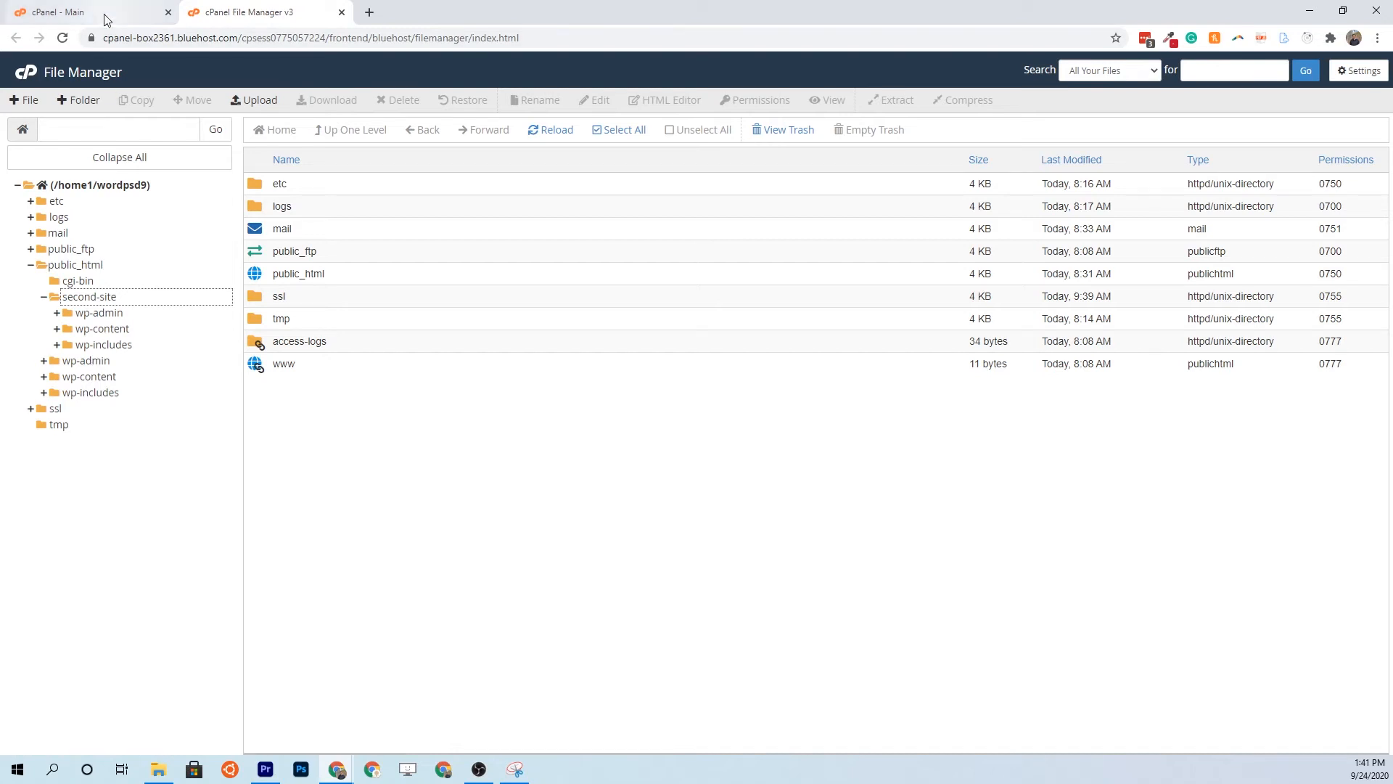
click(81, 12)
click(72, 185)
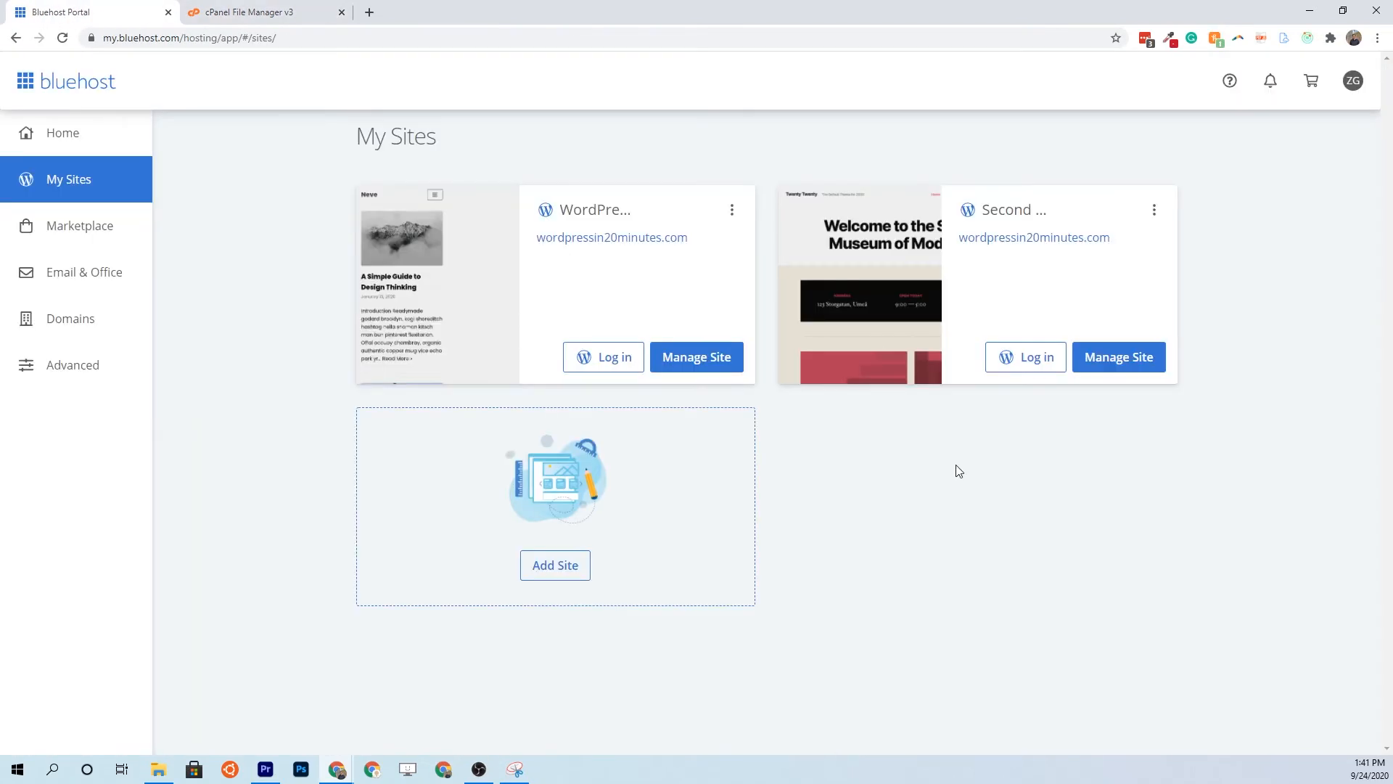
Delete the second WordPress site from its card menu, then switch back to File Manager
click(1154, 210)
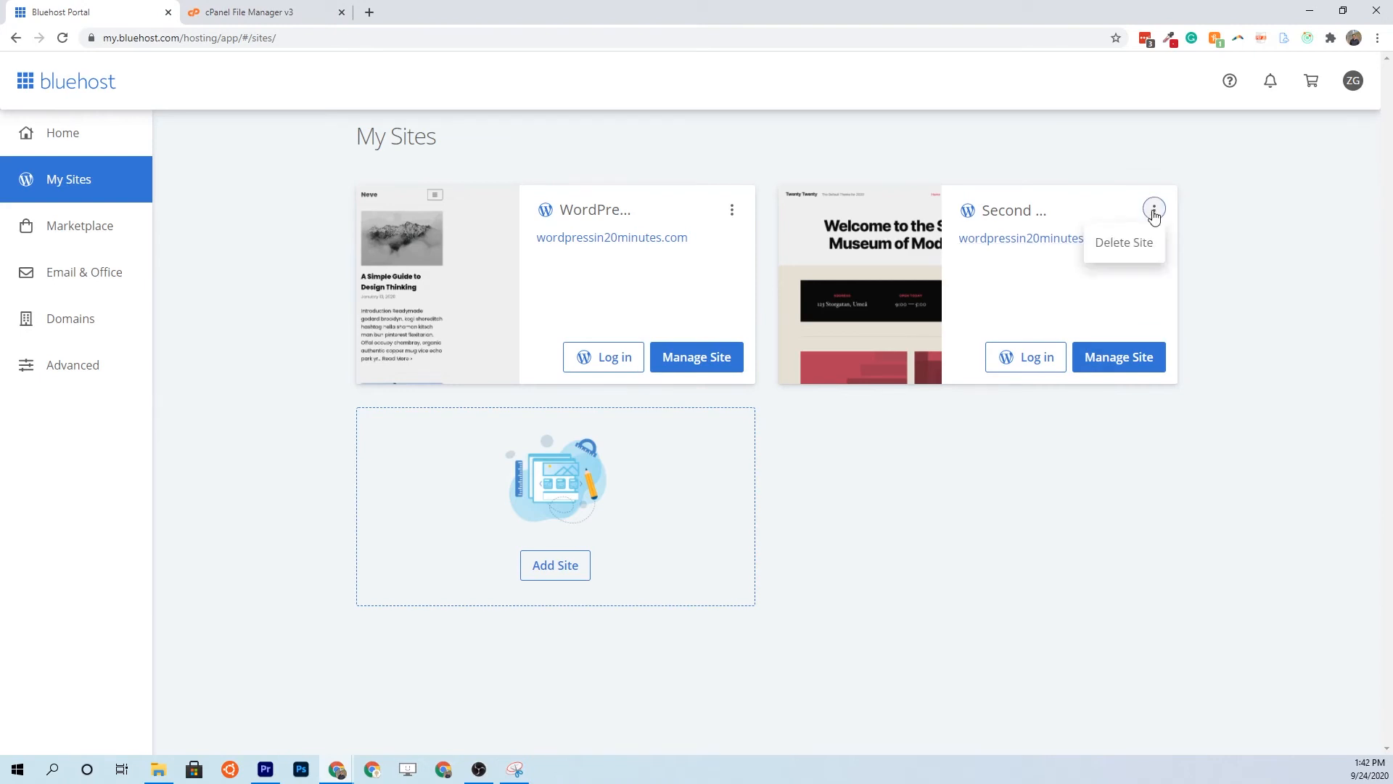
click(1122, 246)
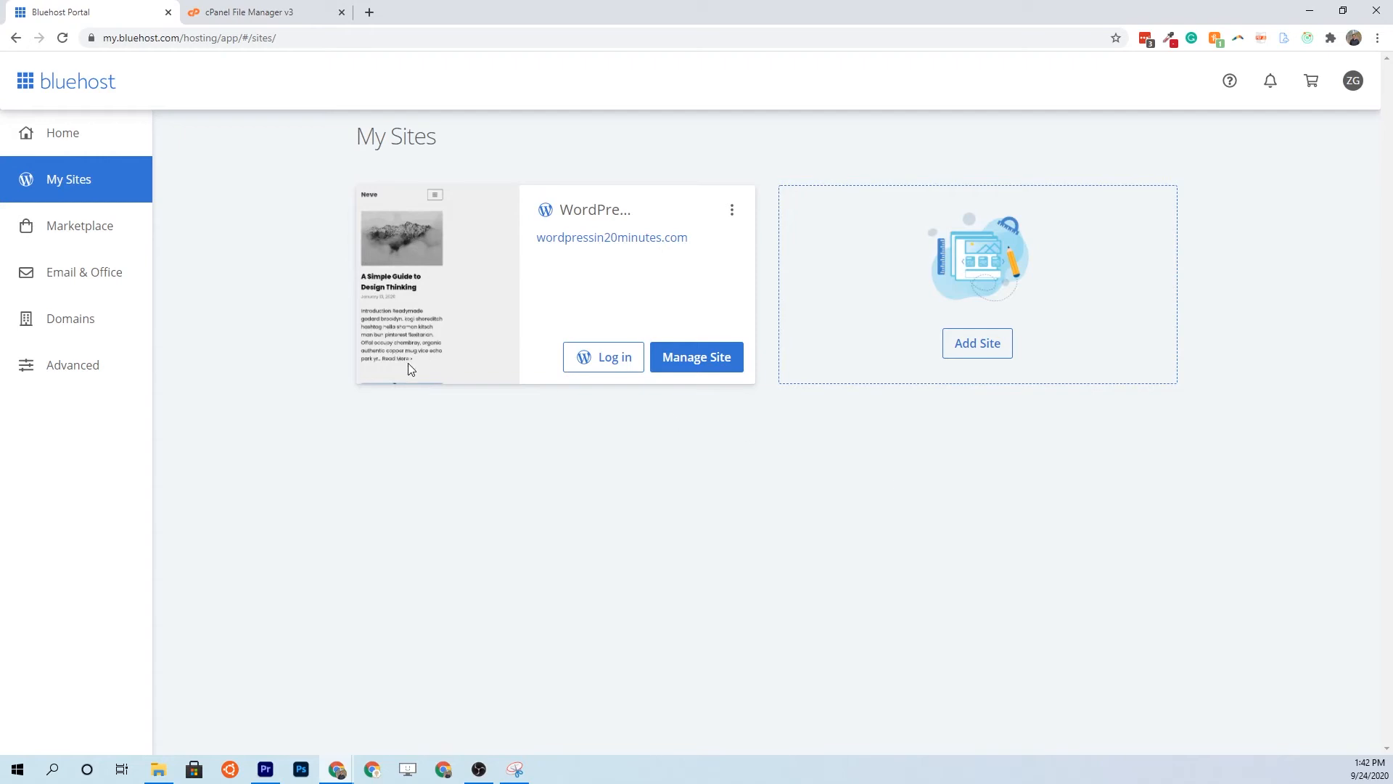
click(237, 17)
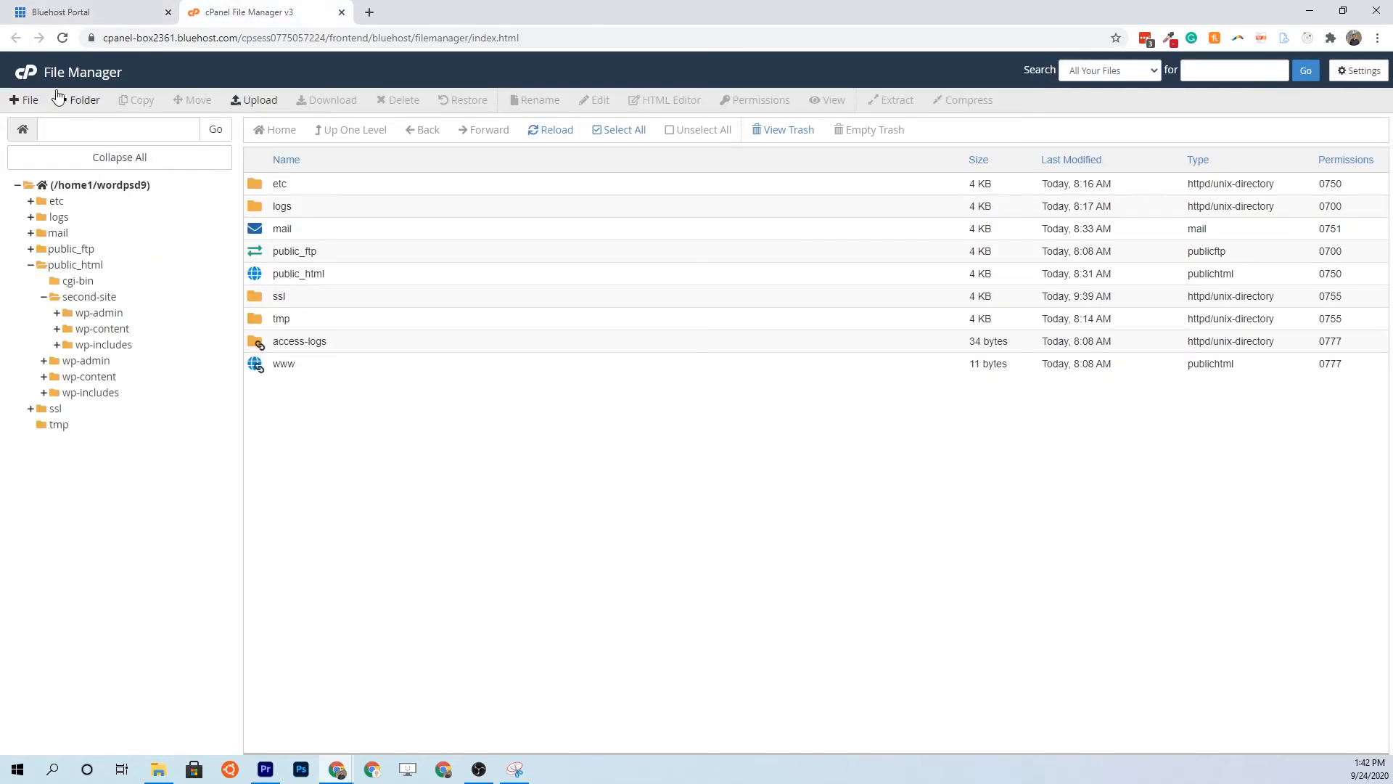
Reload File Manager, confirm second-site holds only error_log, and select the second-site folder
click(62, 38)
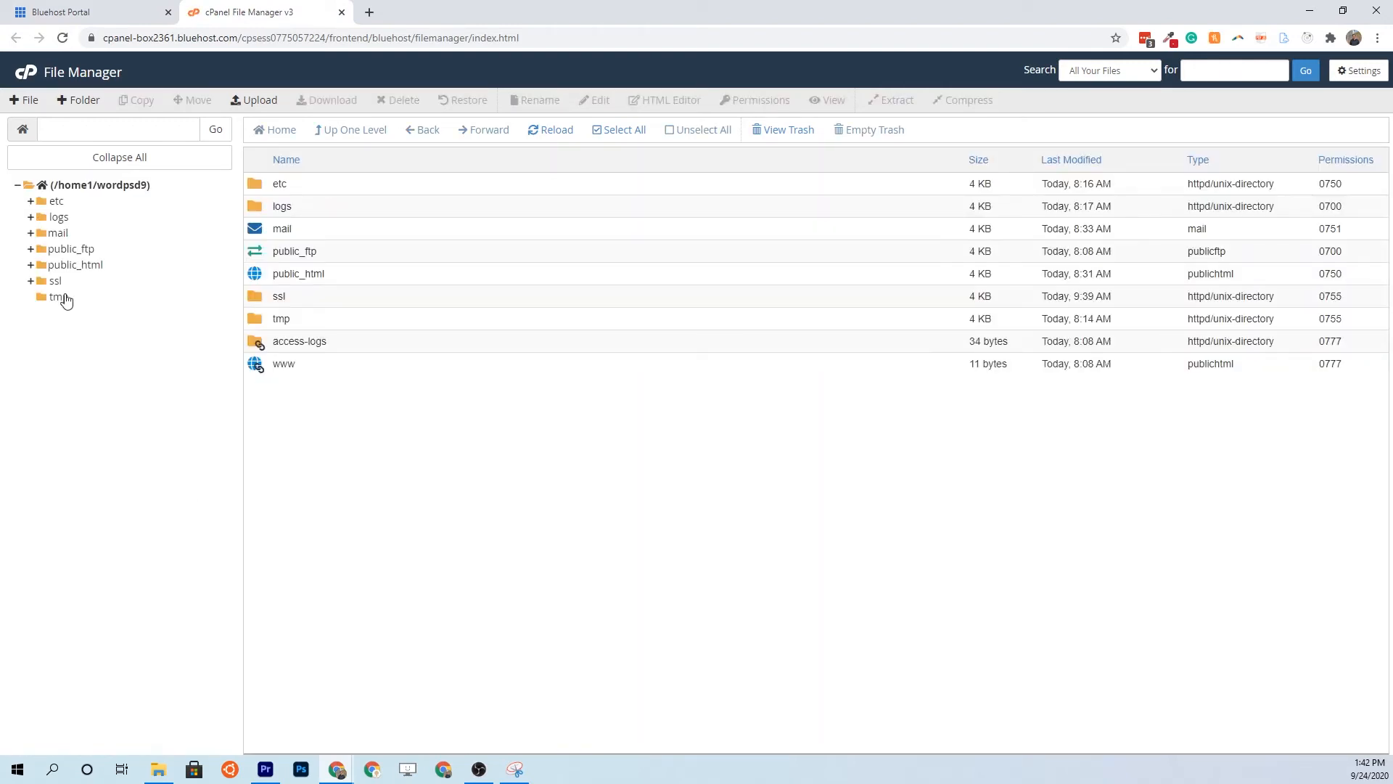
click(31, 266)
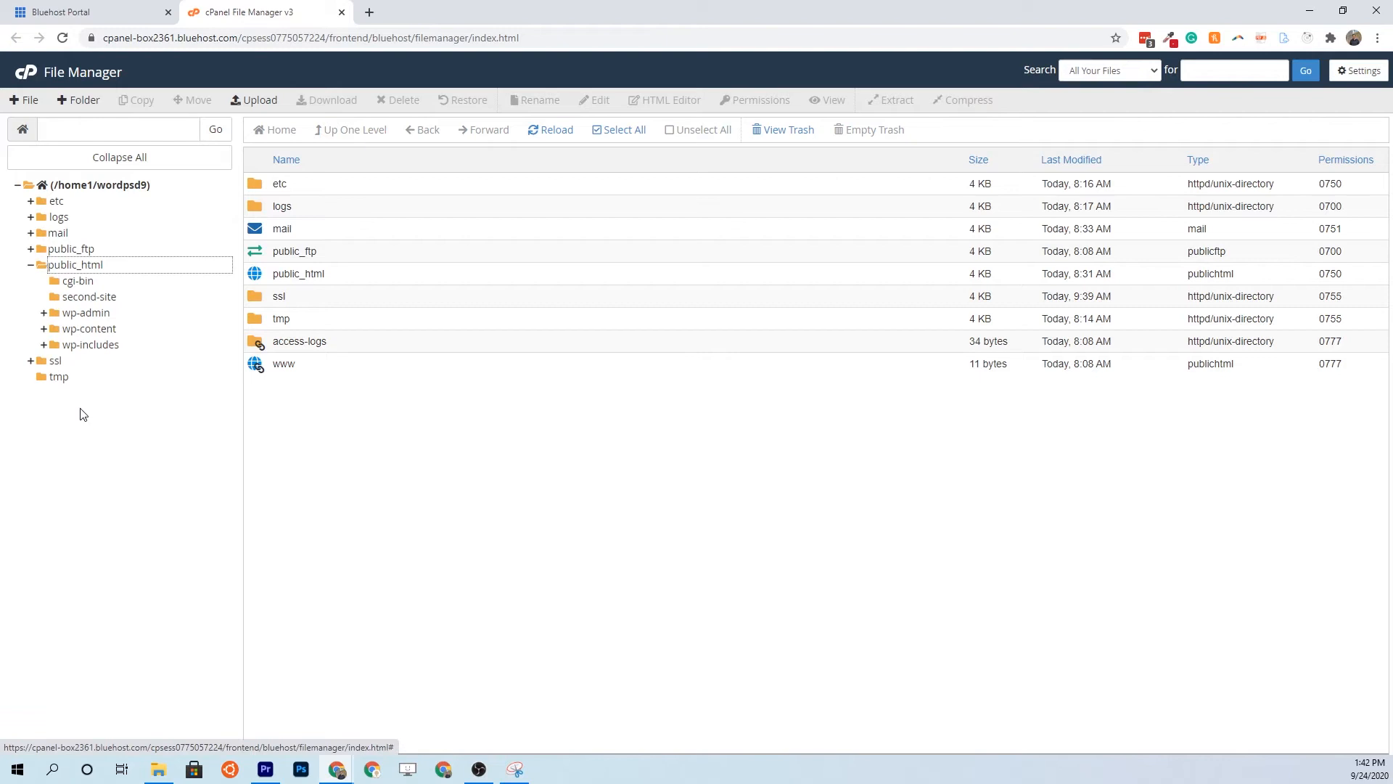
click(82, 298)
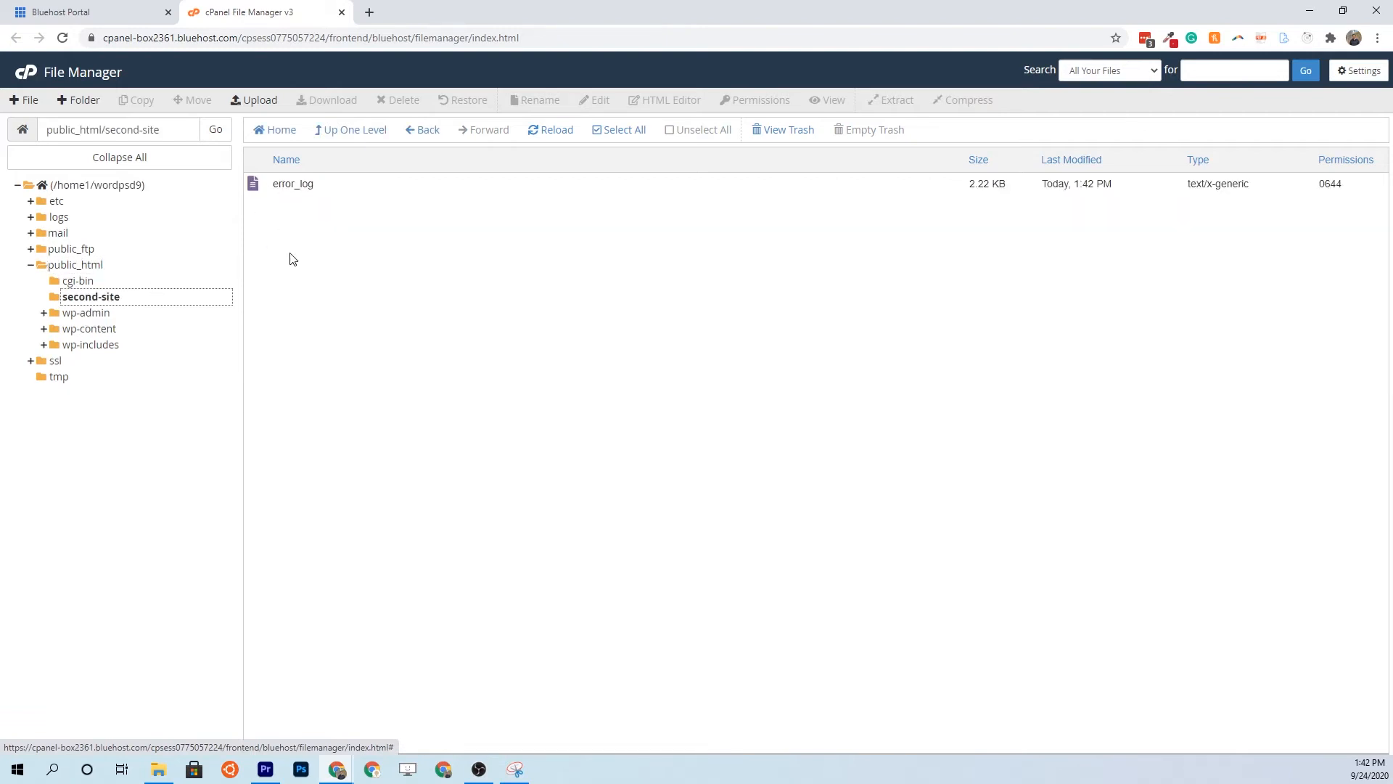
click(76, 266)
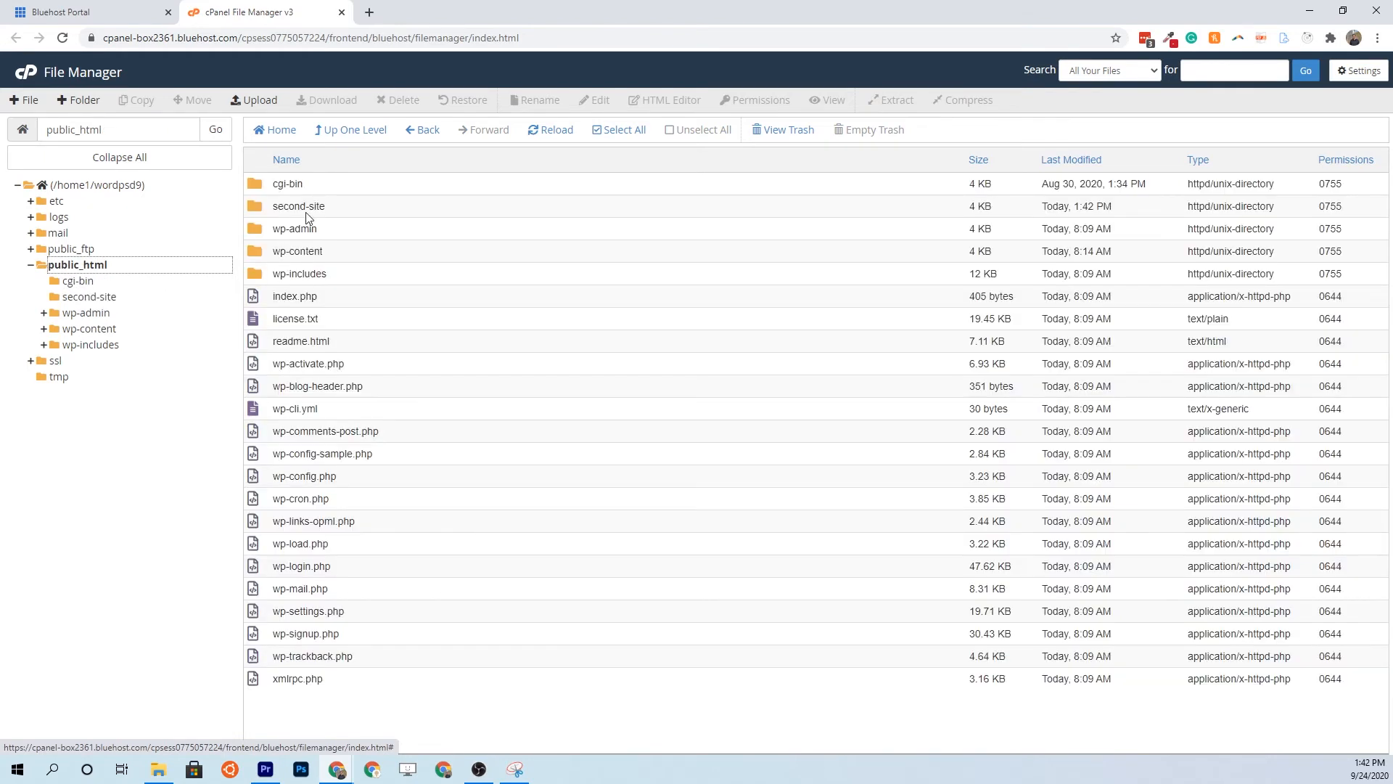
click(304, 206)
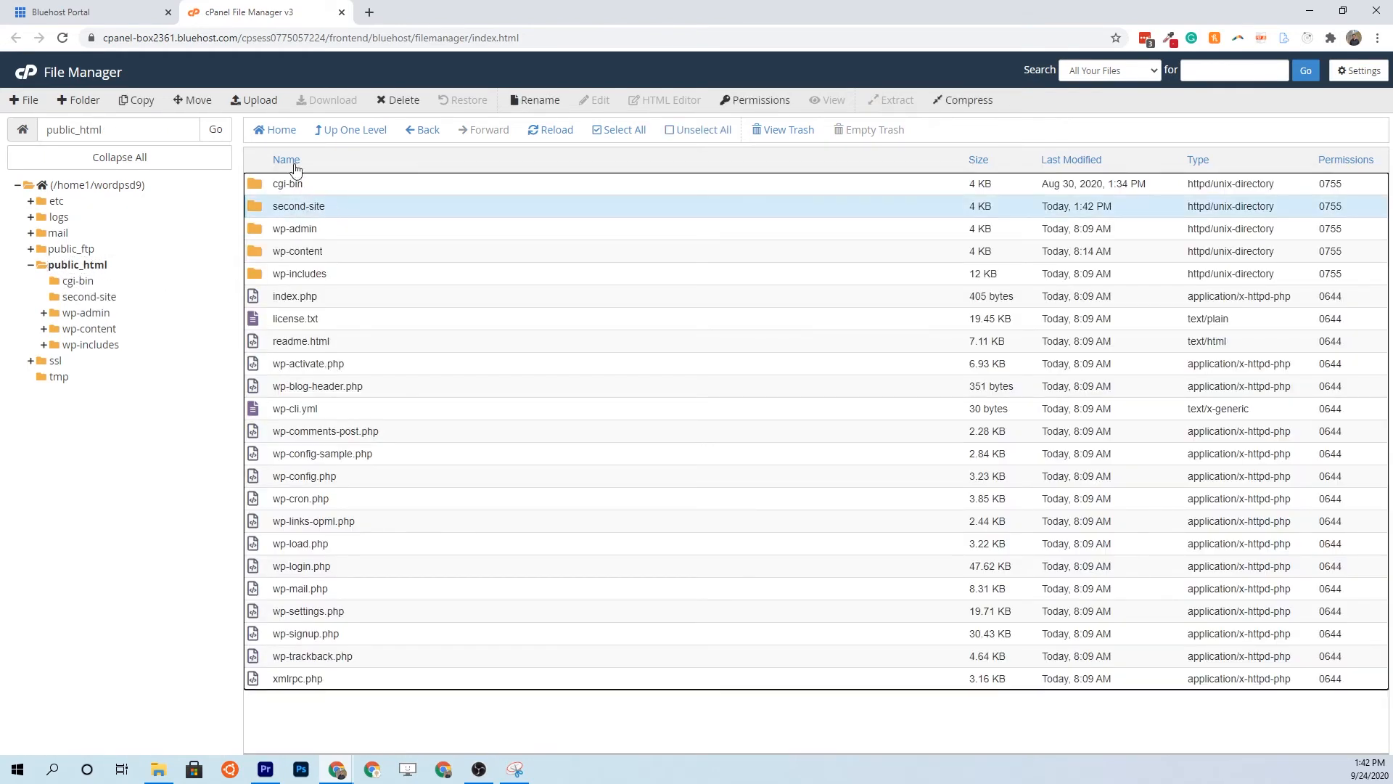
Move the second-site folder to the trash, collapse public_html, and return to My Sites
click(405, 104)
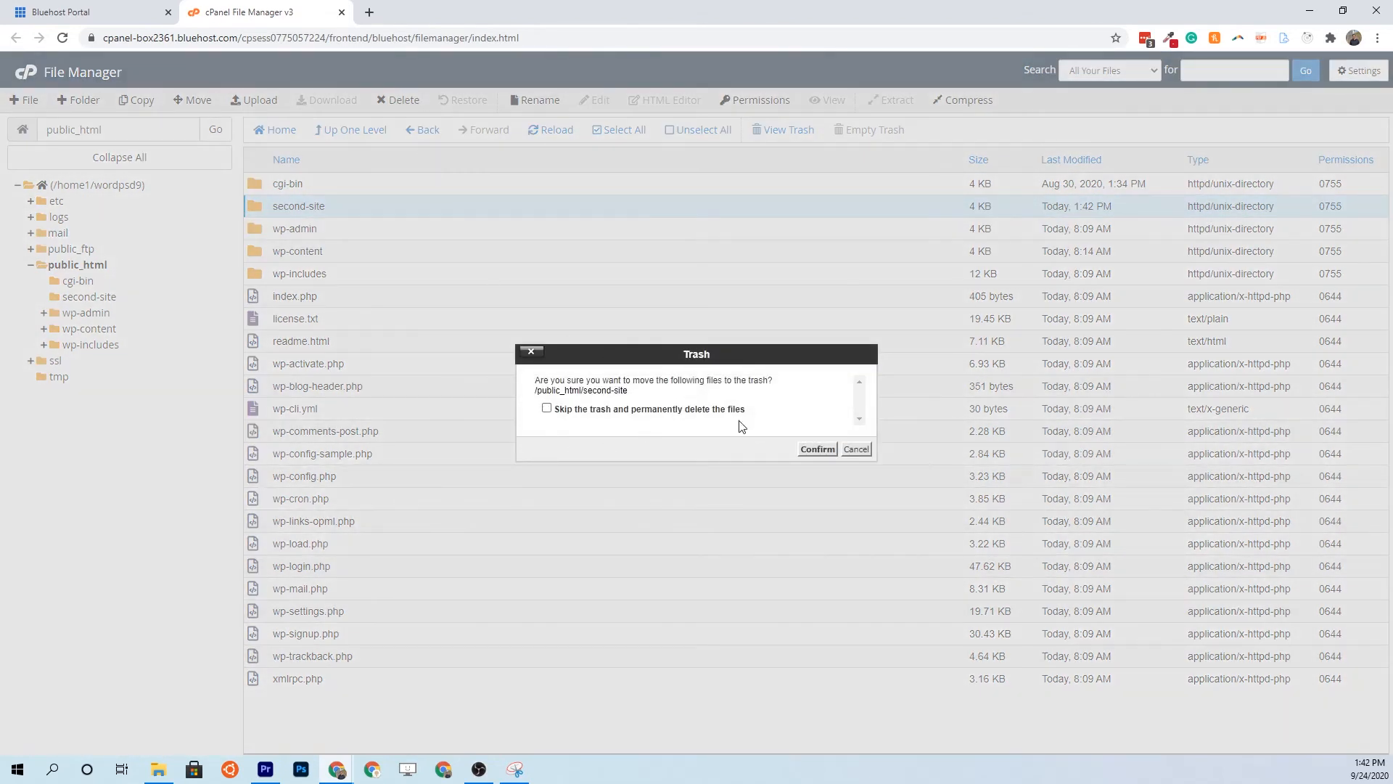
click(818, 450)
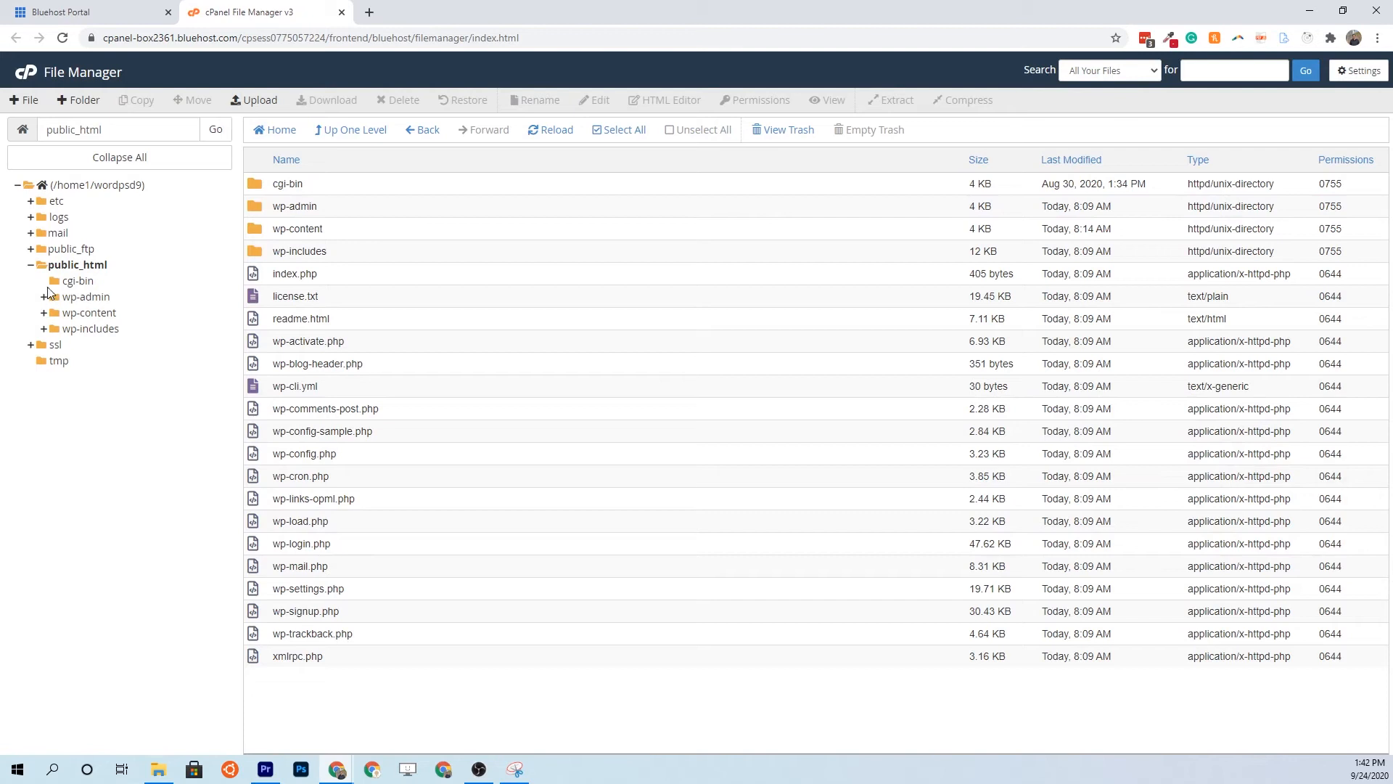
click(30, 265)
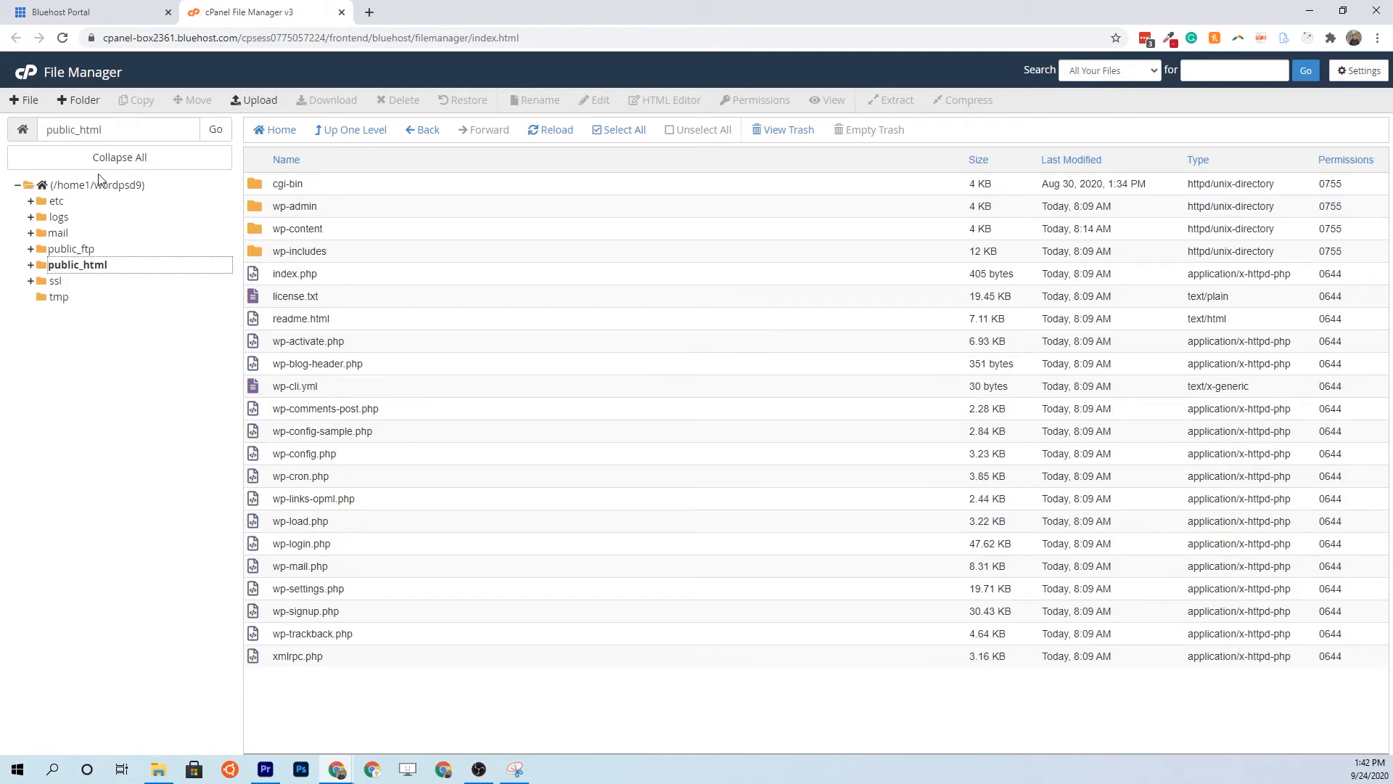
click(78, 11)
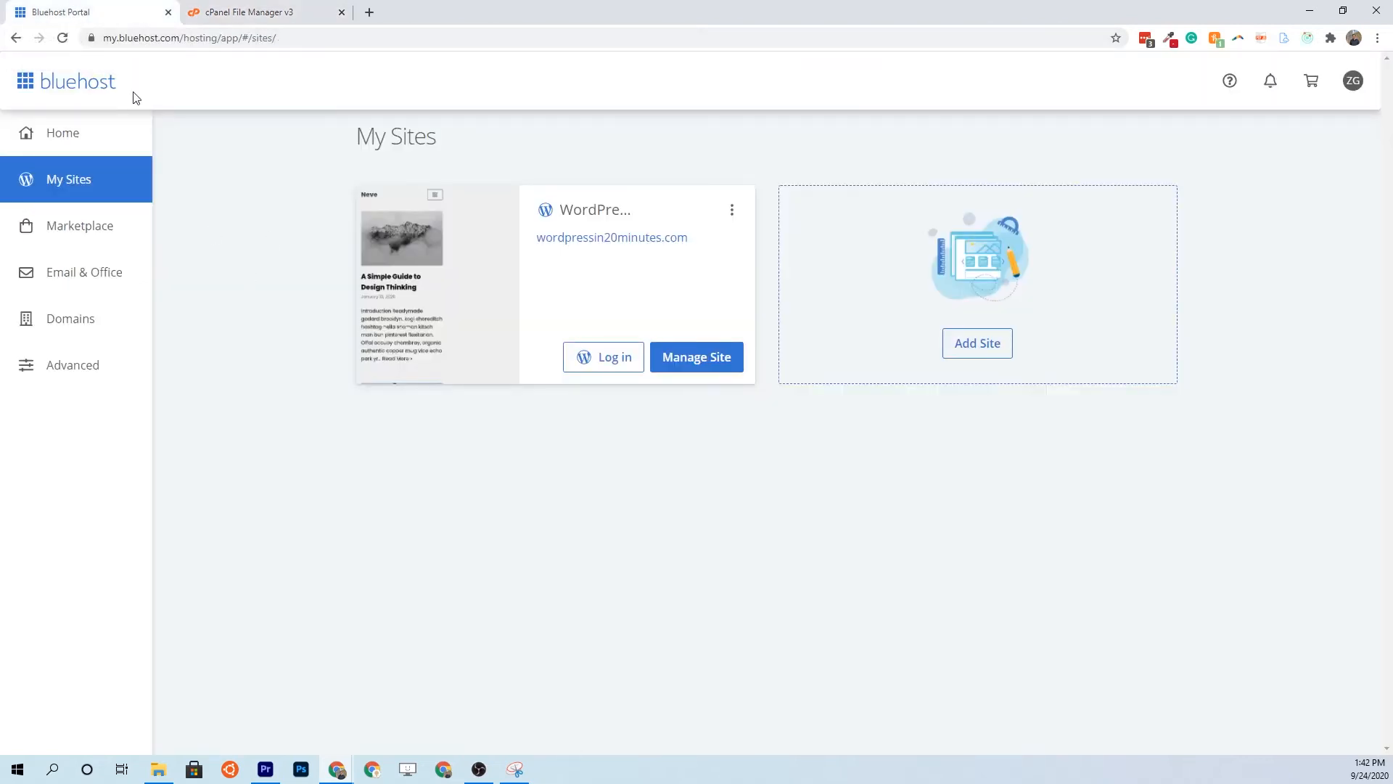
Reload My Sites and log in to the WordPress in 20 Minutes admin dashboard
click(62, 40)
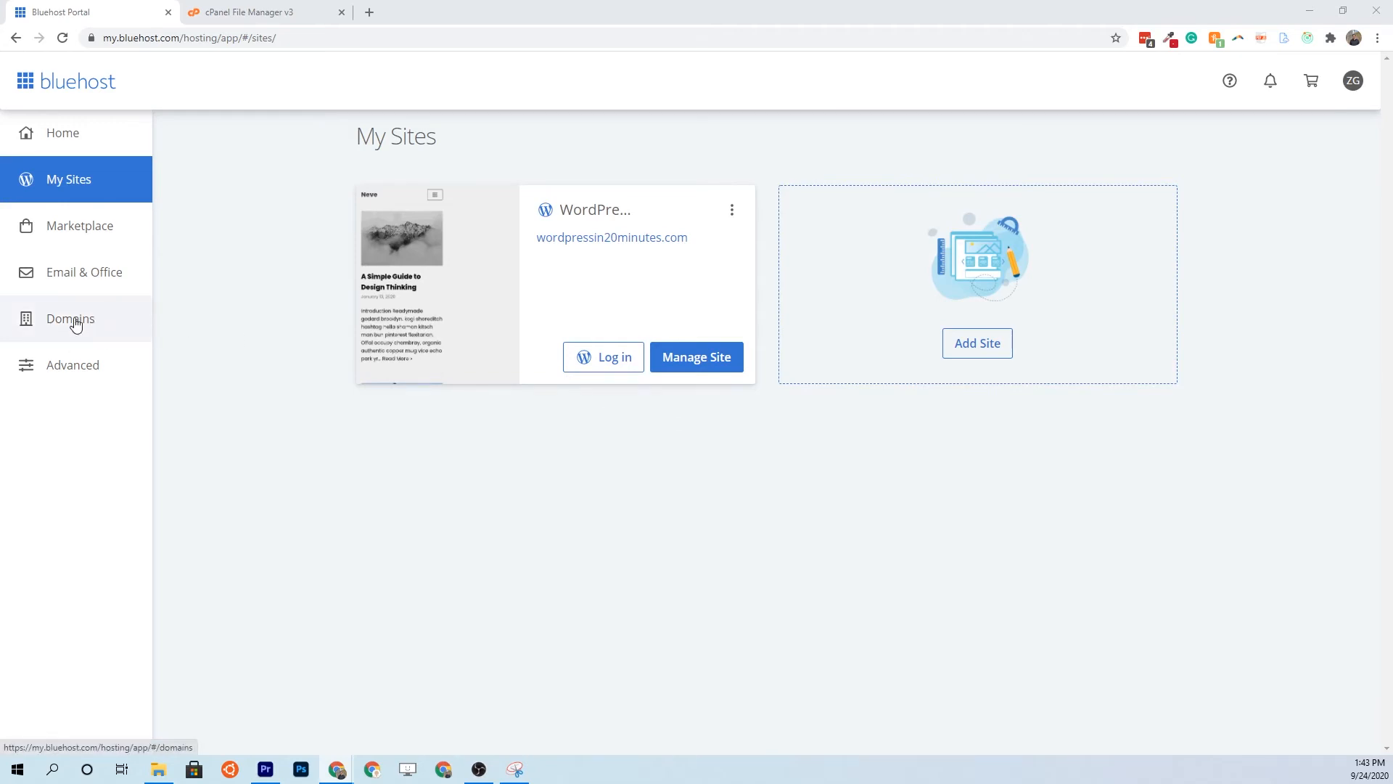
click(254, 13)
click(97, 20)
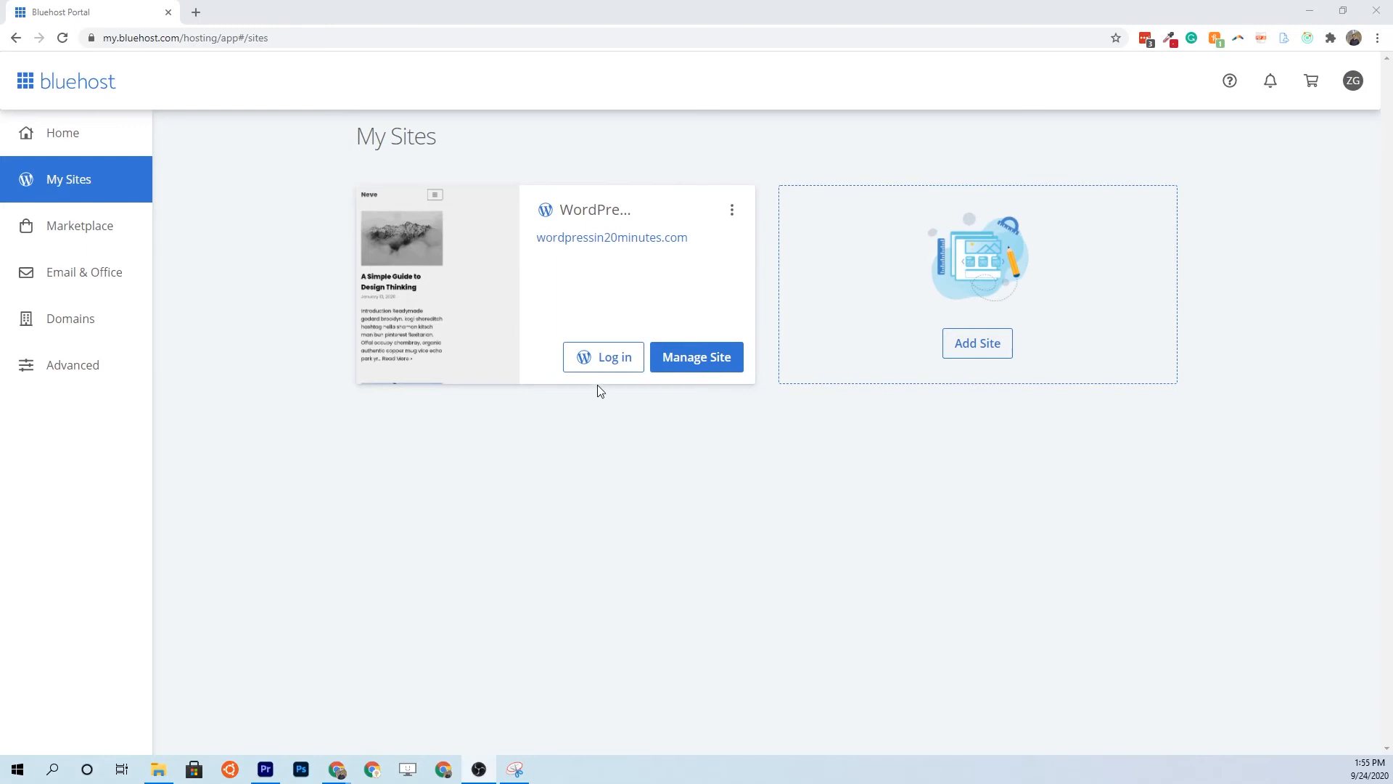
click(593, 358)
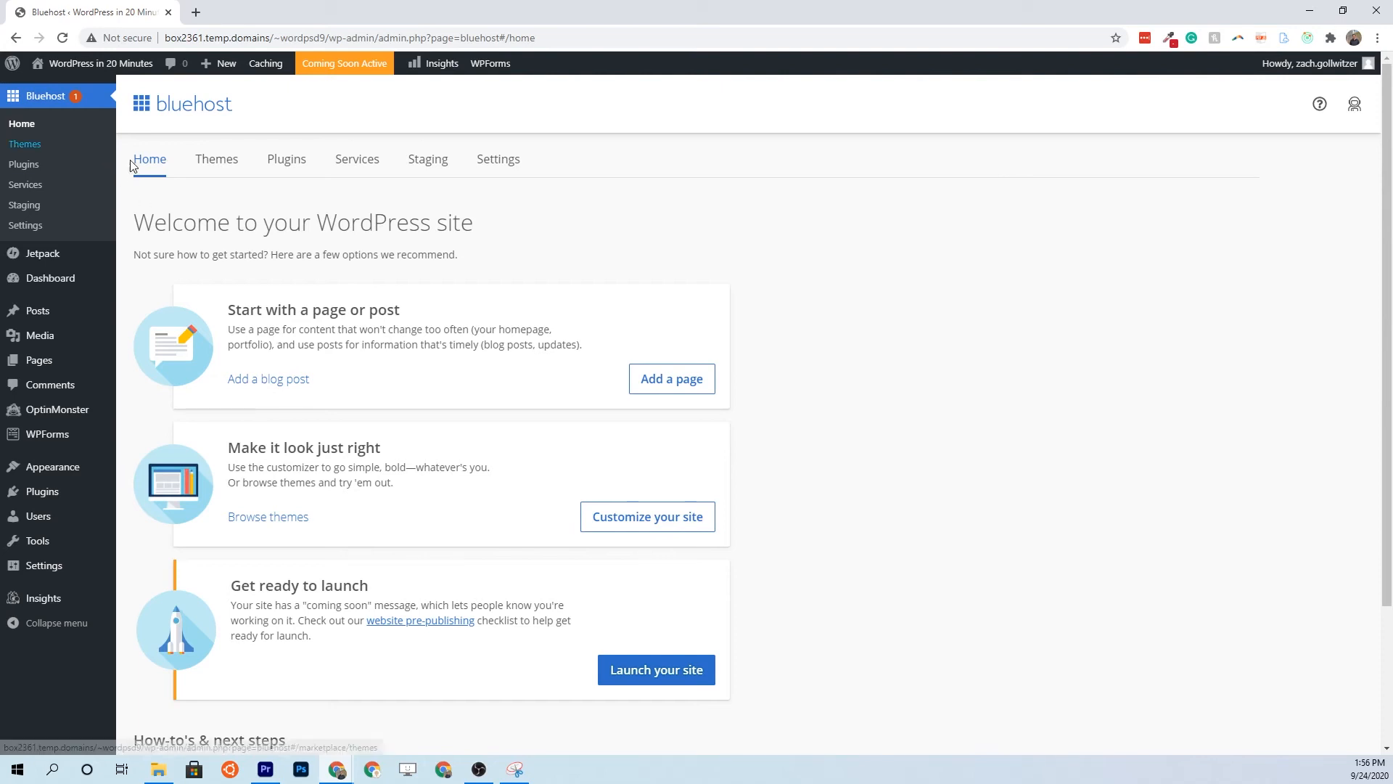
Go to wordpressin20minutes.com/wp-admin from the address bar
click(214, 43)
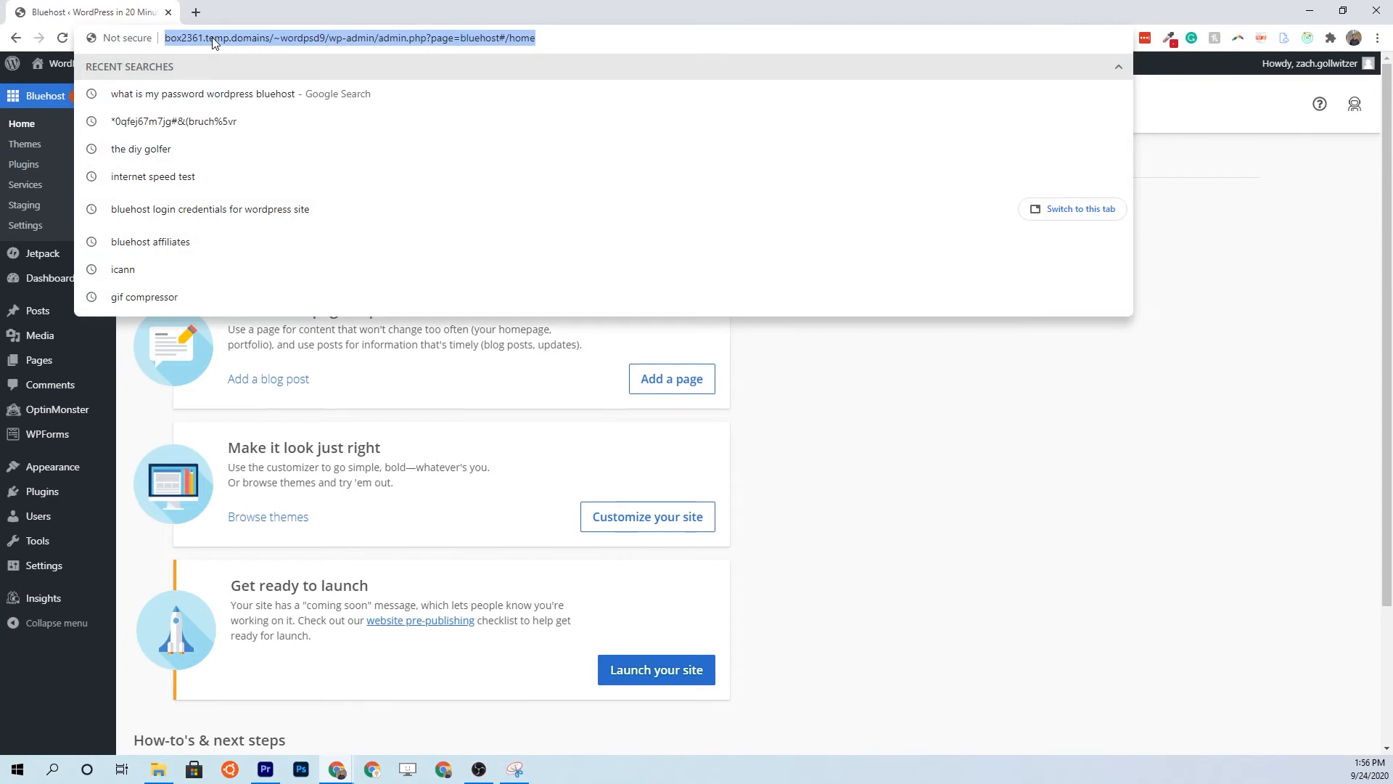
text(word)
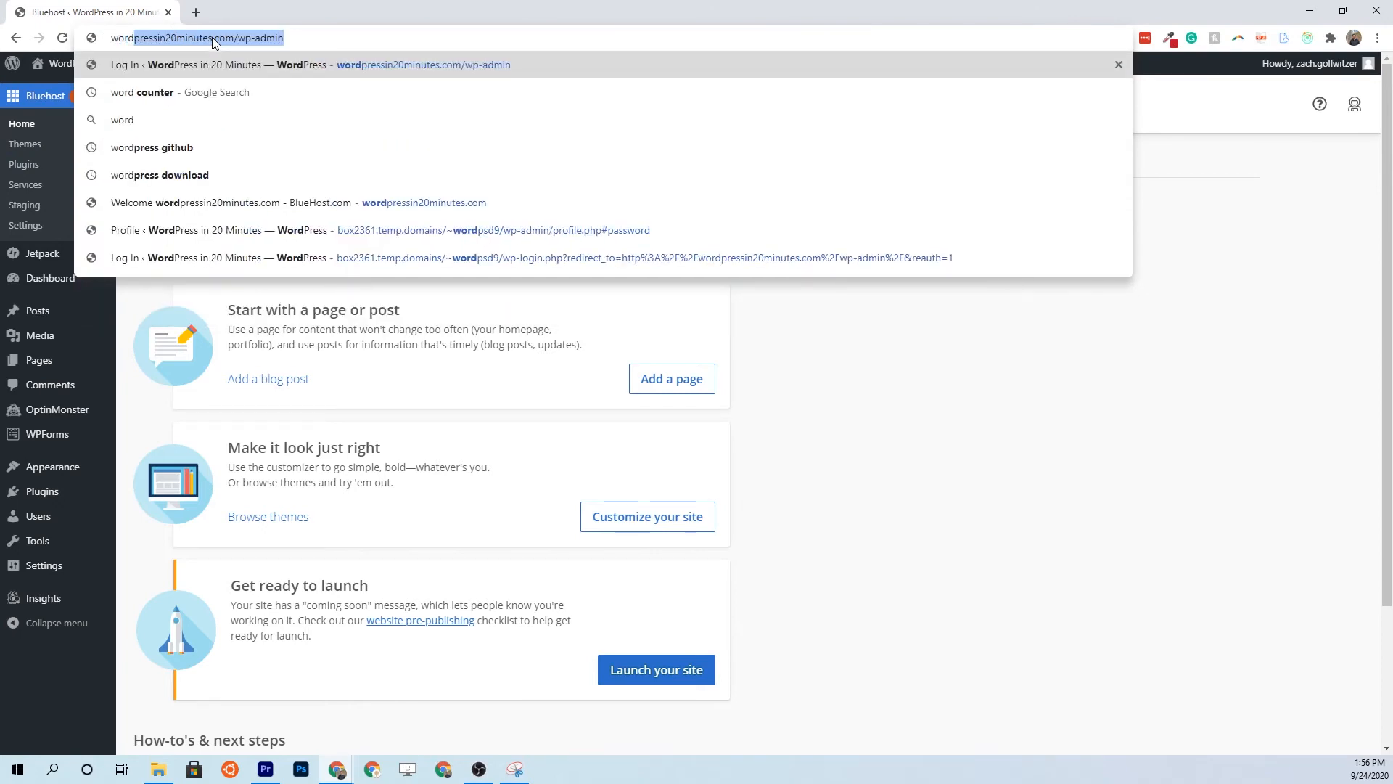
key(Right)
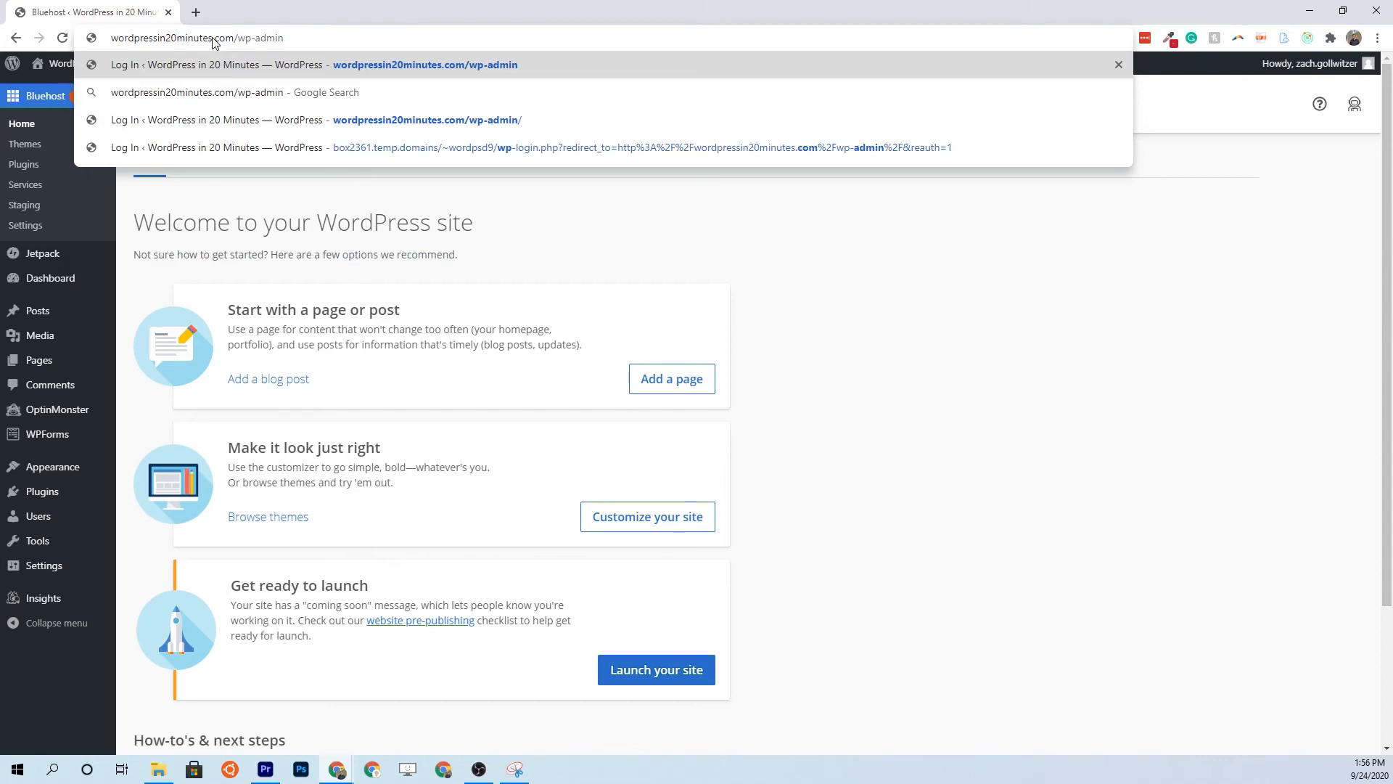
key(Return)
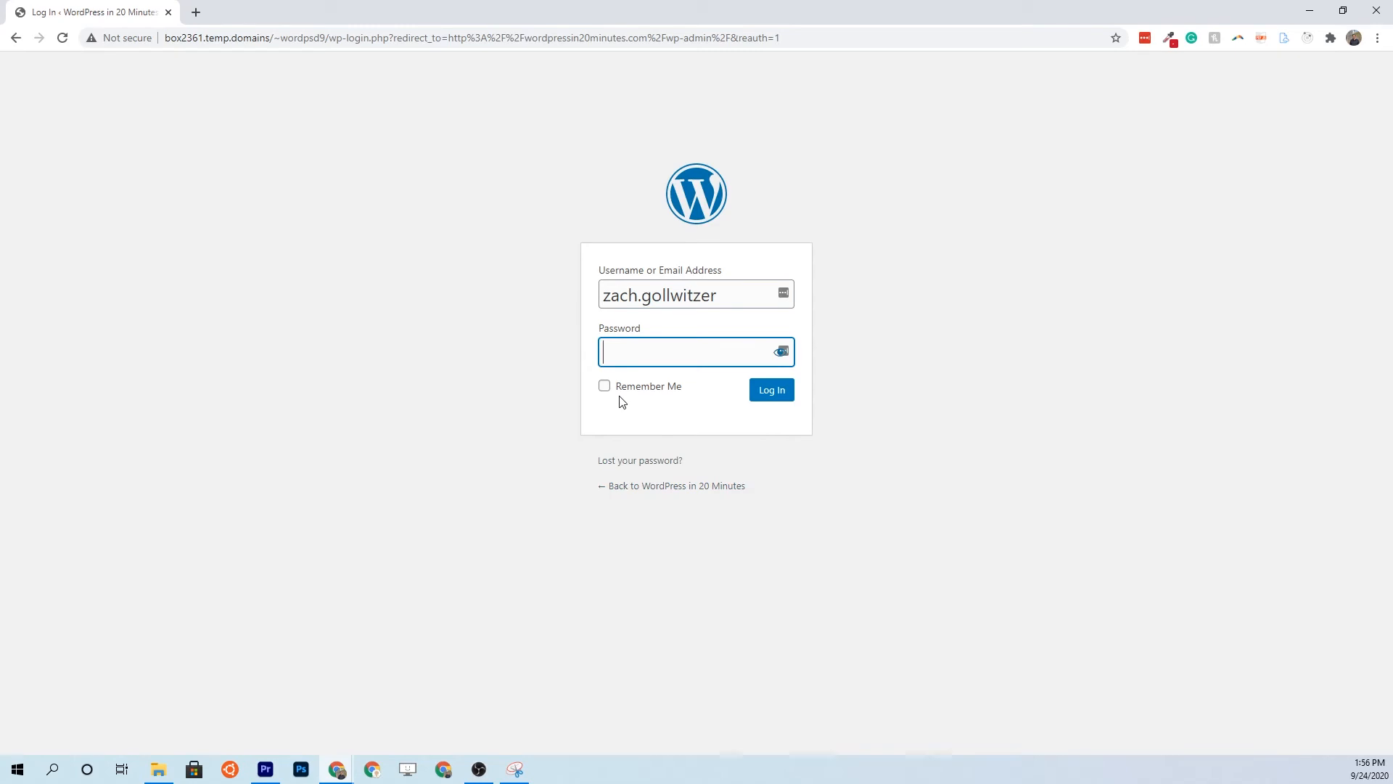
Load wordpressin20minutes.com/wp-admin in a new tab, then close the login tab
click(196, 12)
text(wordpressin20minutes.com/wp-admin)
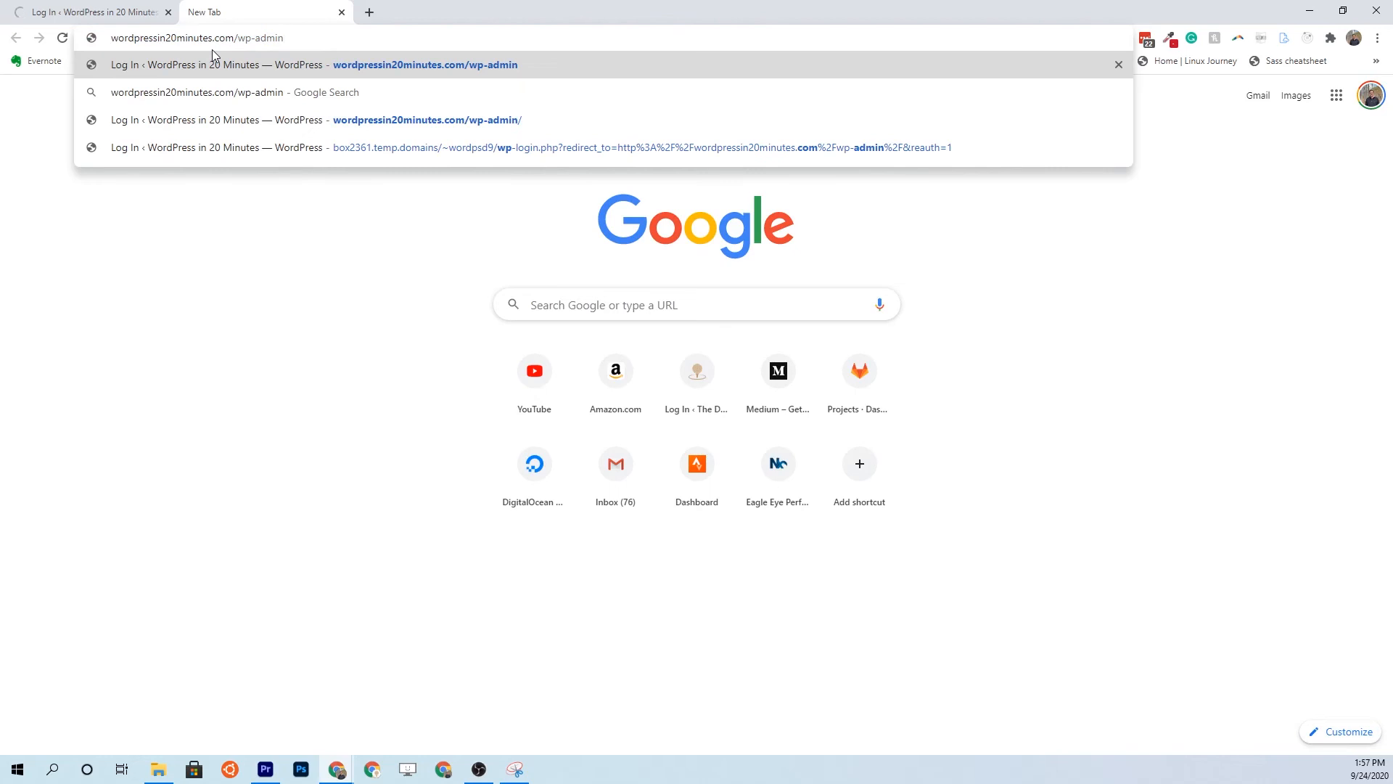
key(Return)
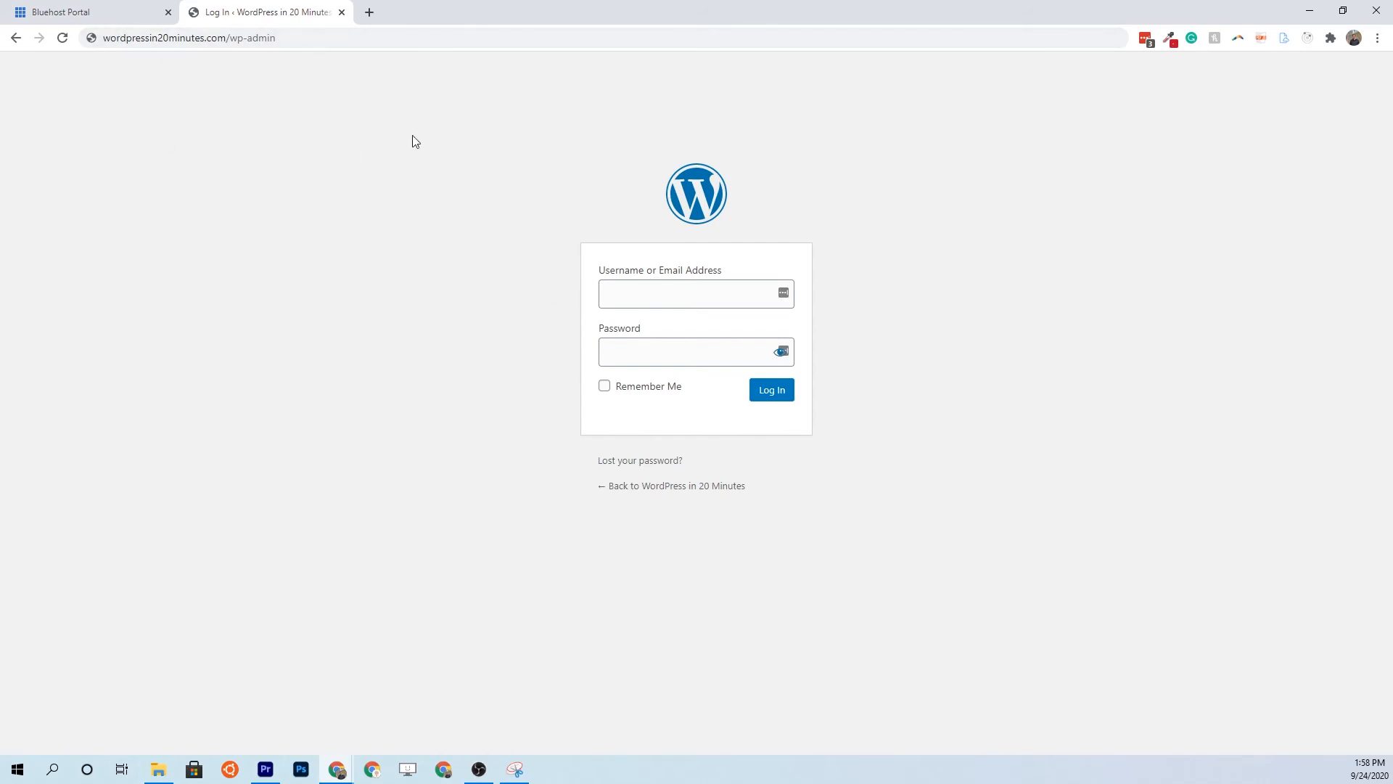
click(341, 12)
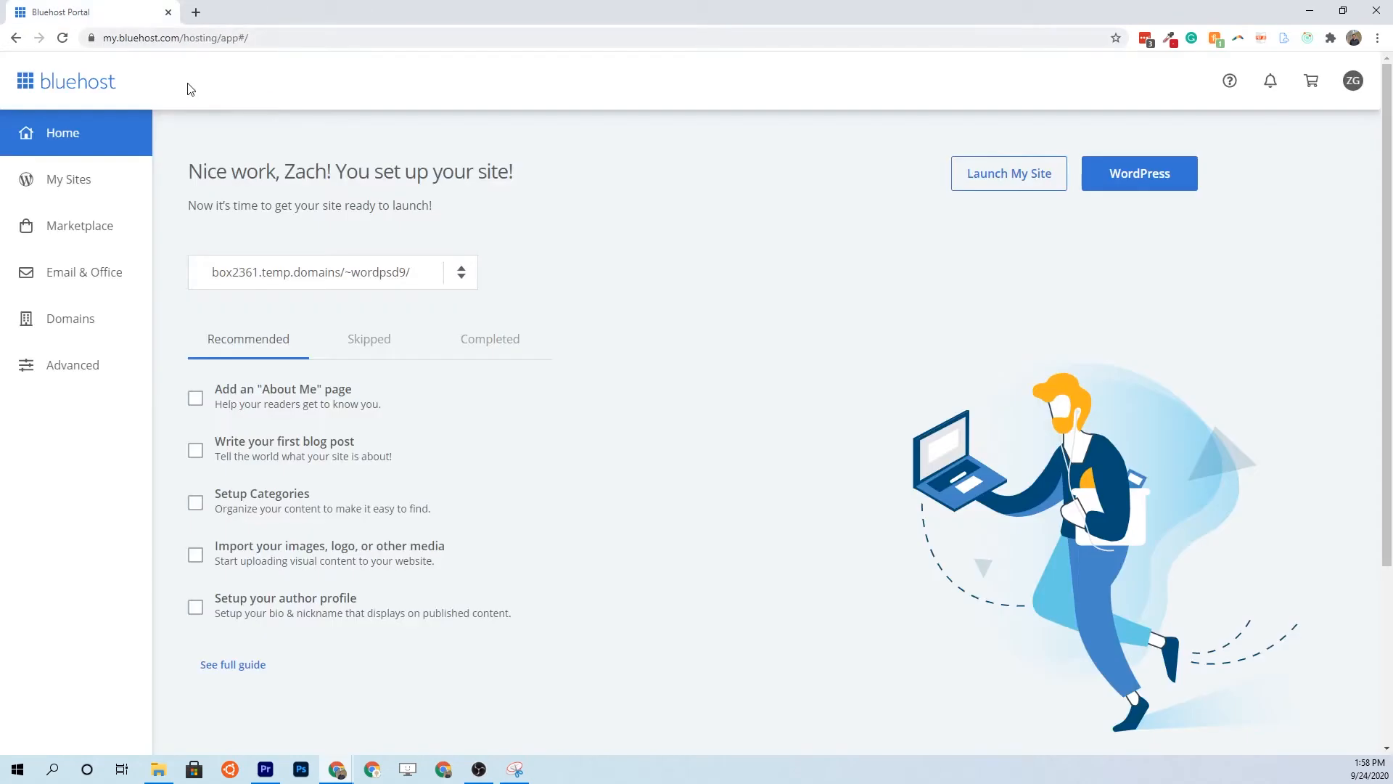
Choose Reset Password for the admin user of the WordPress in 20 Minutes site in Bluehost
click(82, 196)
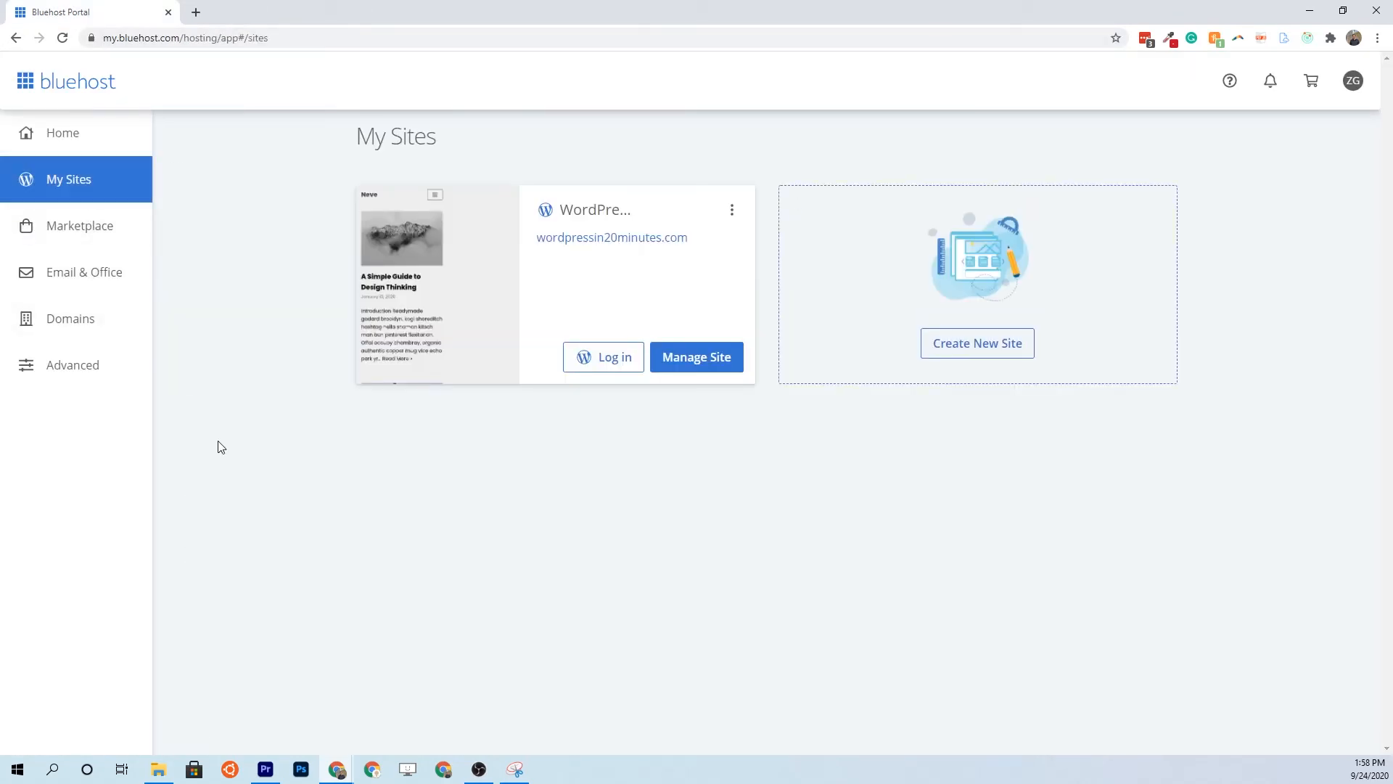
click(694, 355)
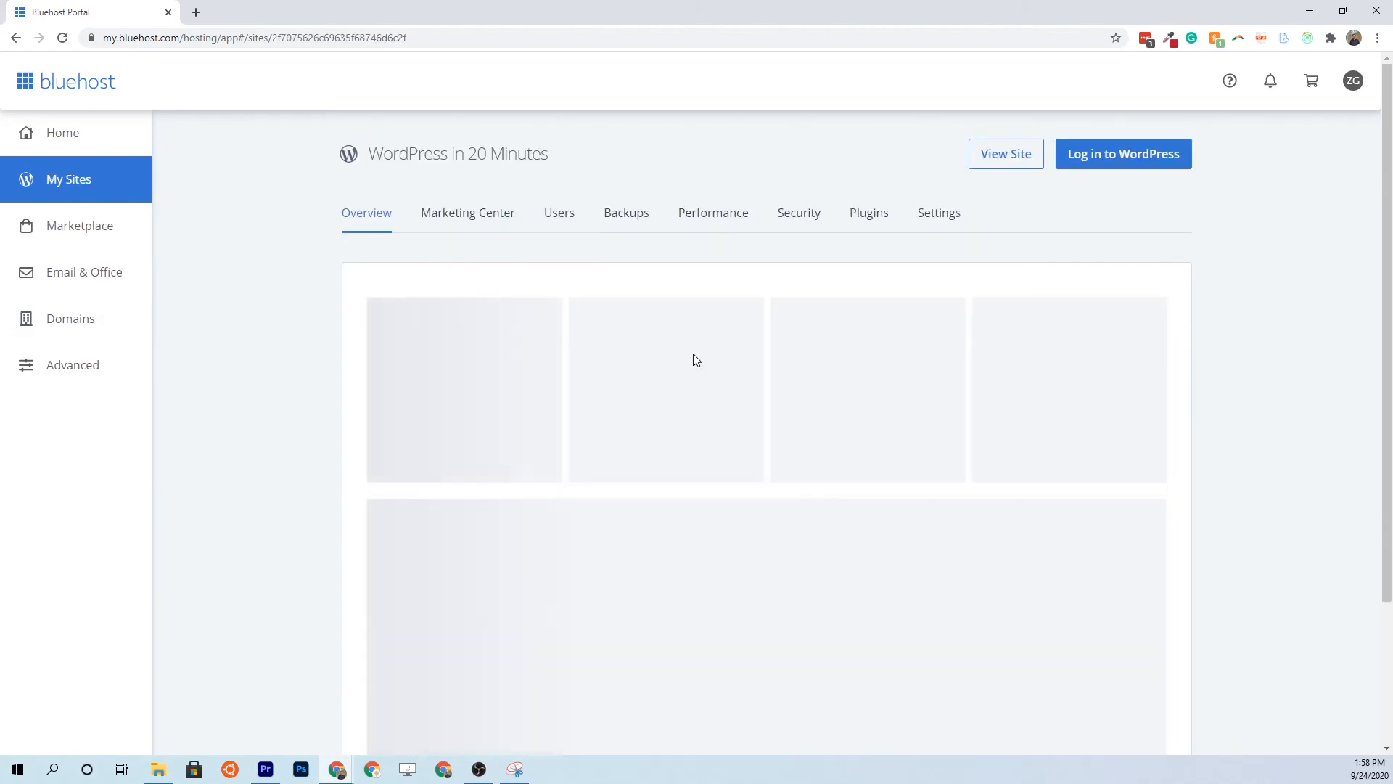
click(559, 213)
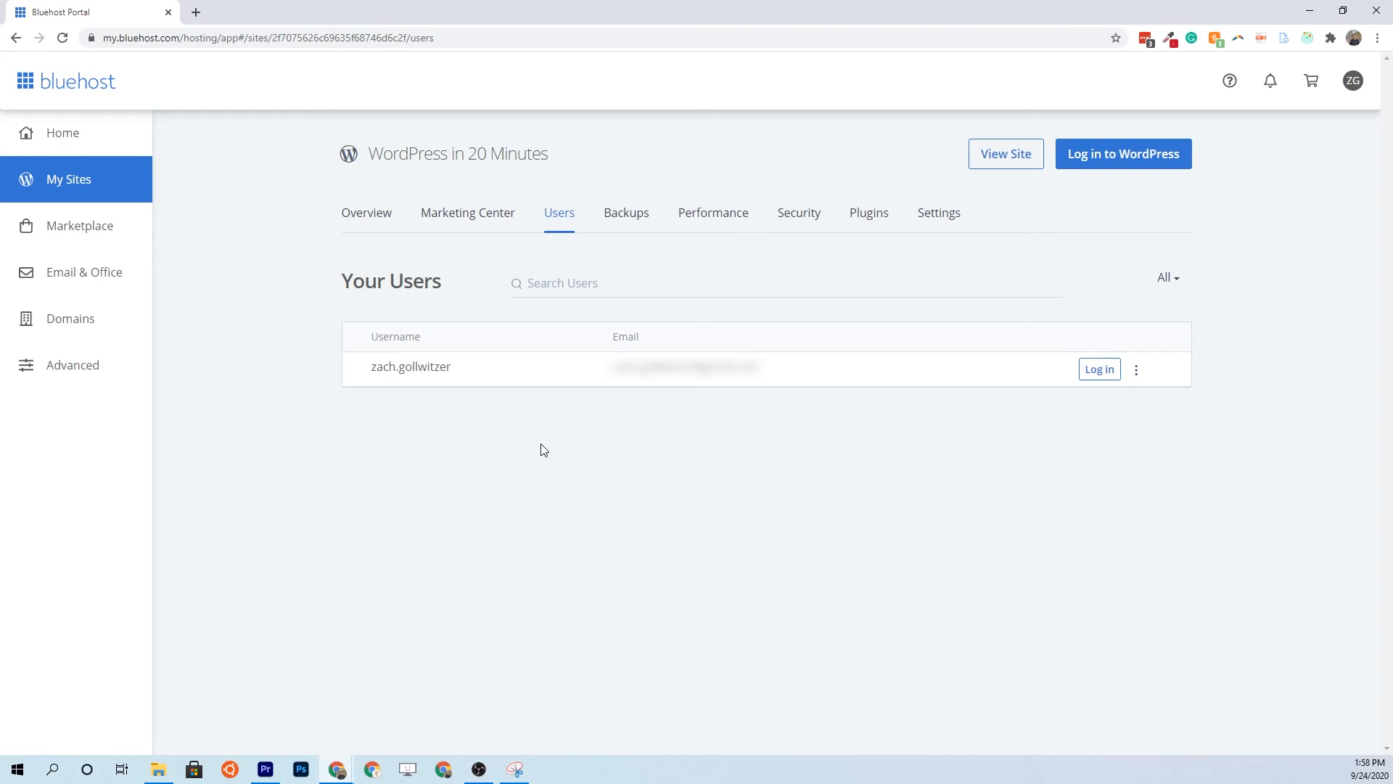
click(1137, 377)
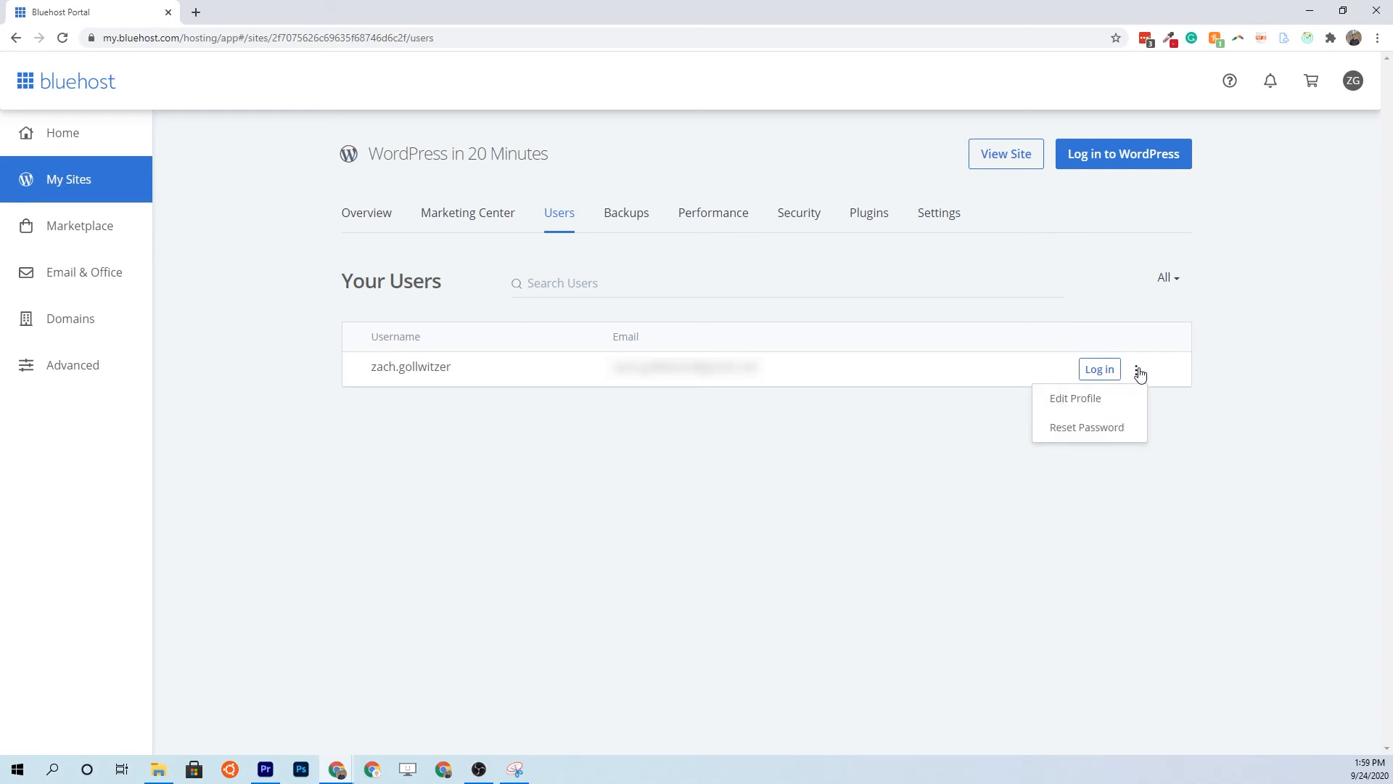
click(1103, 434)
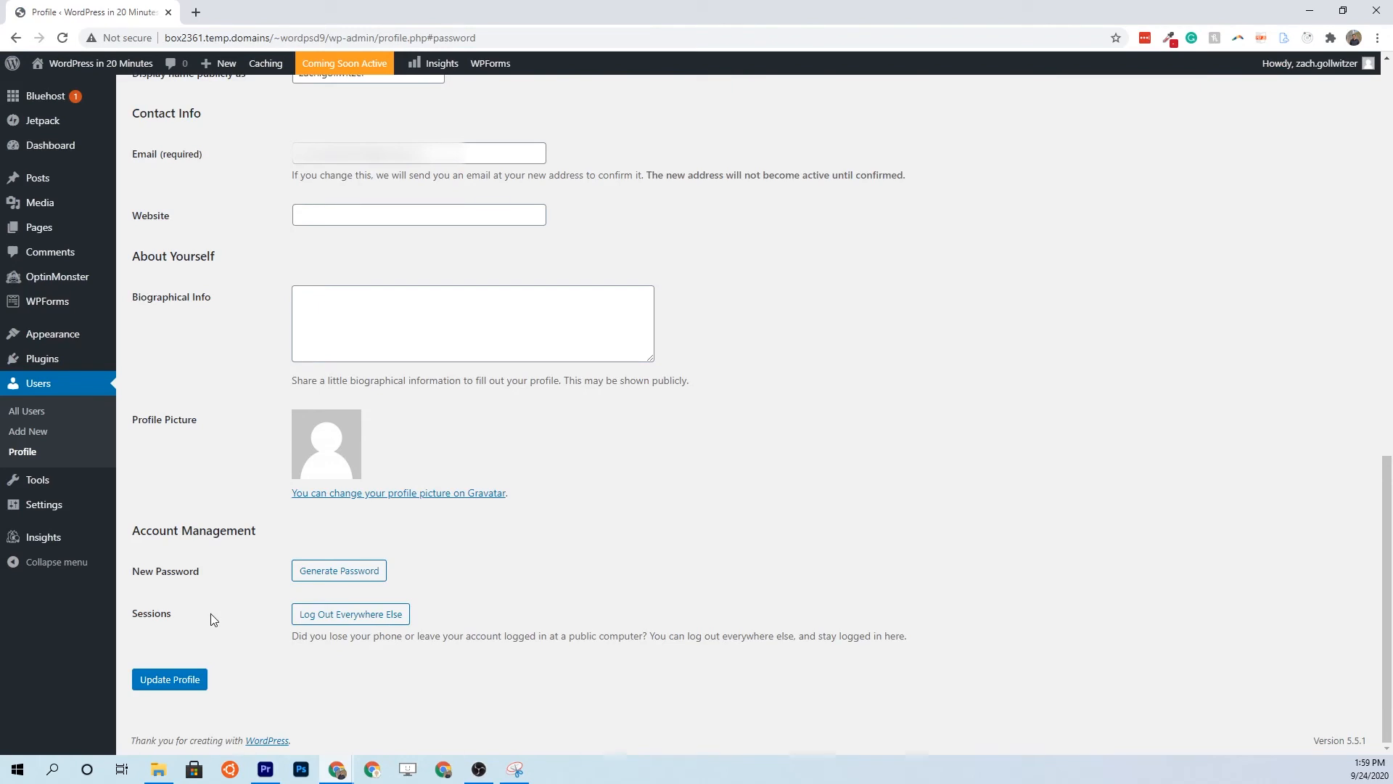
Save a newly generated strong password to the admin profile, then log out of WordPress
click(323, 574)
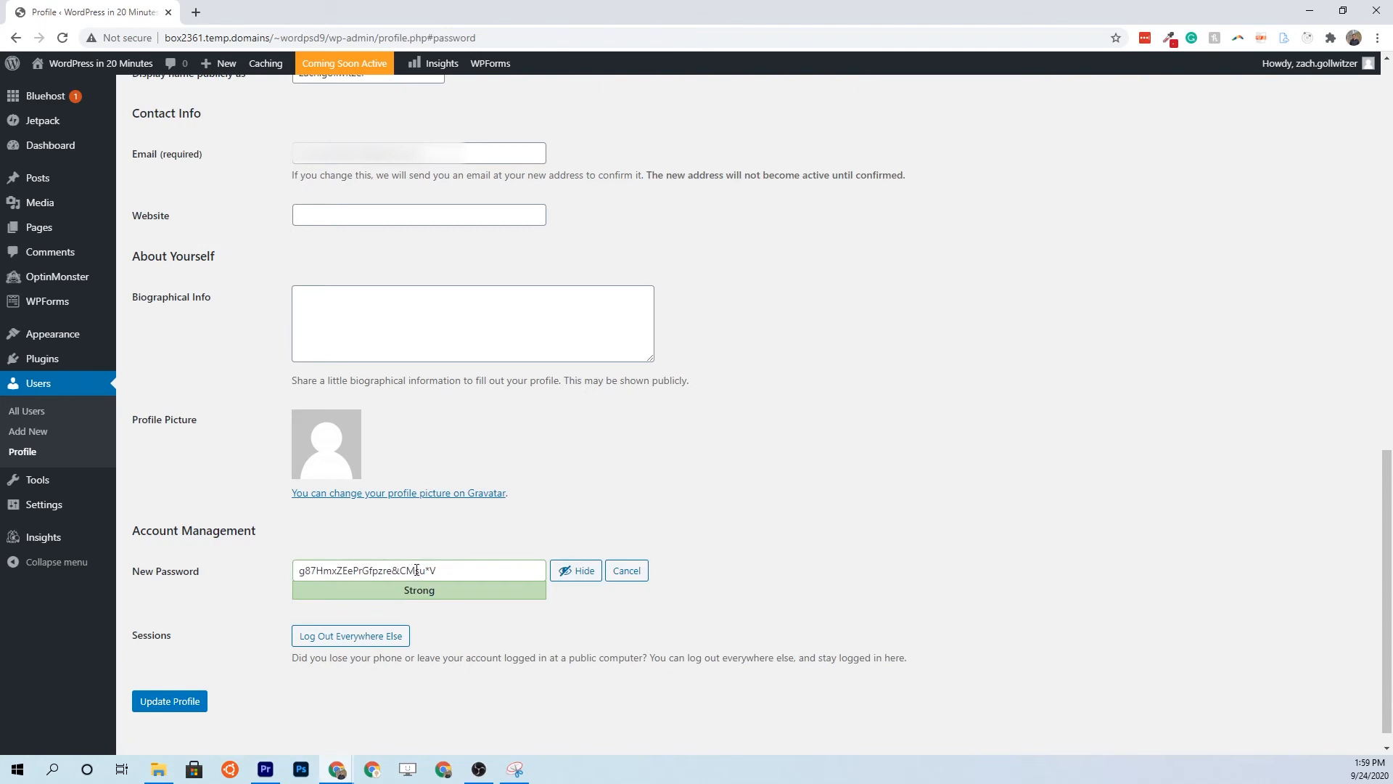
drag(439, 570, 268, 584)
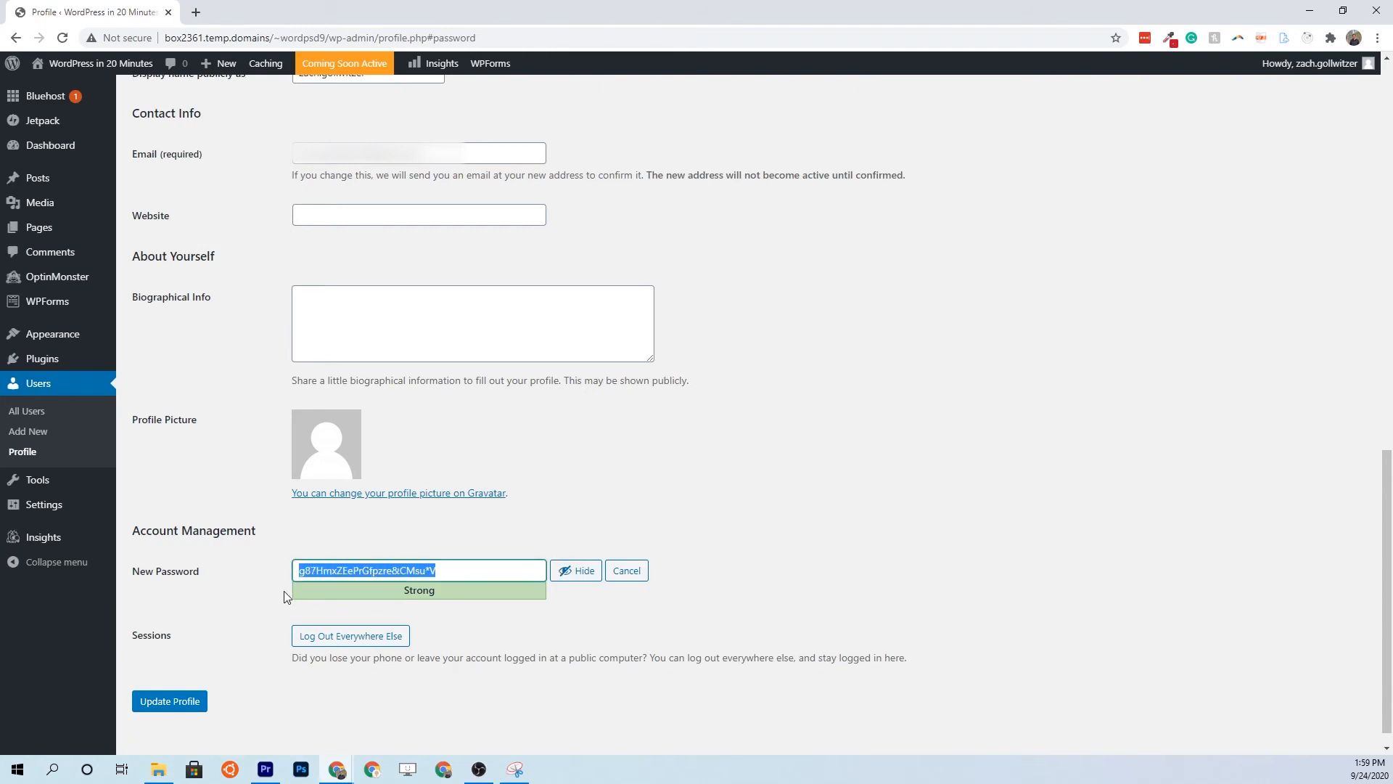
click(187, 712)
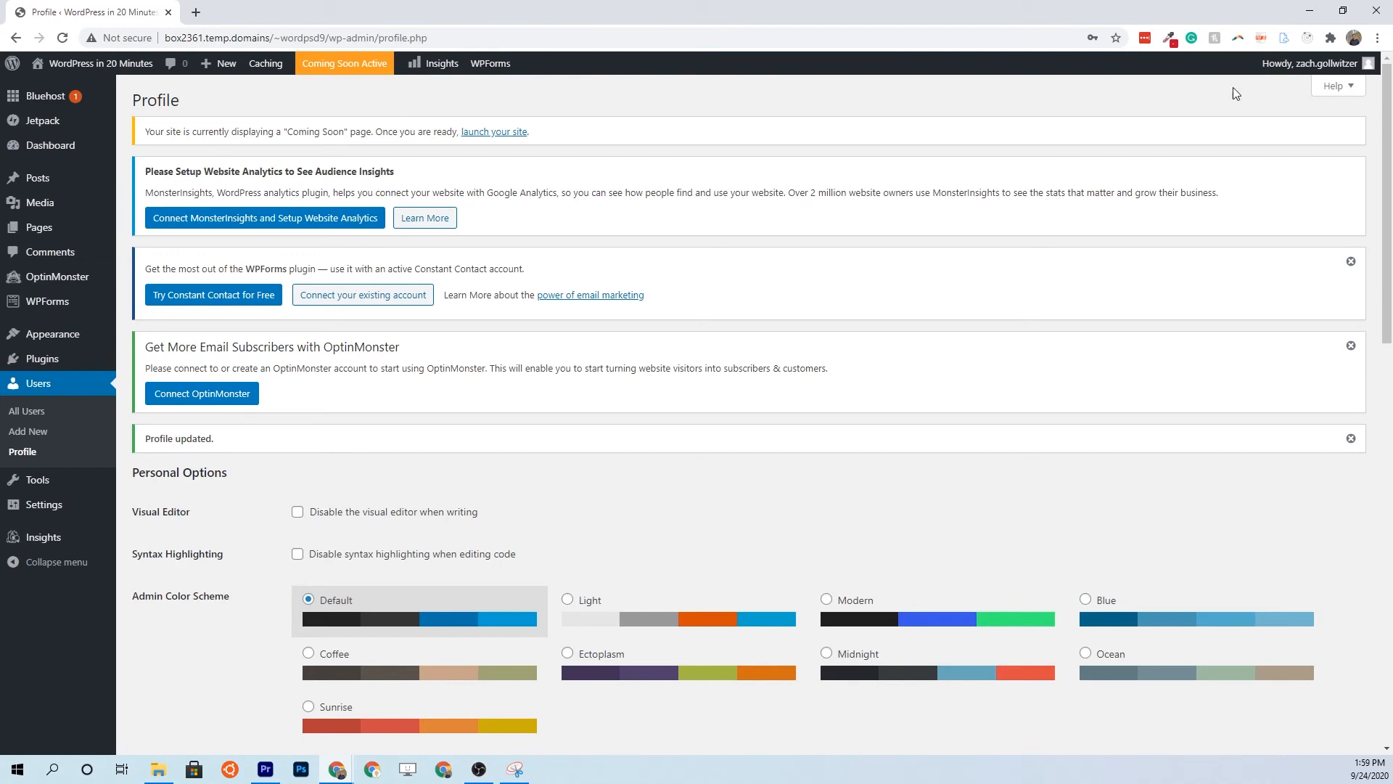
mouse_move(1315, 70)
click(1277, 137)
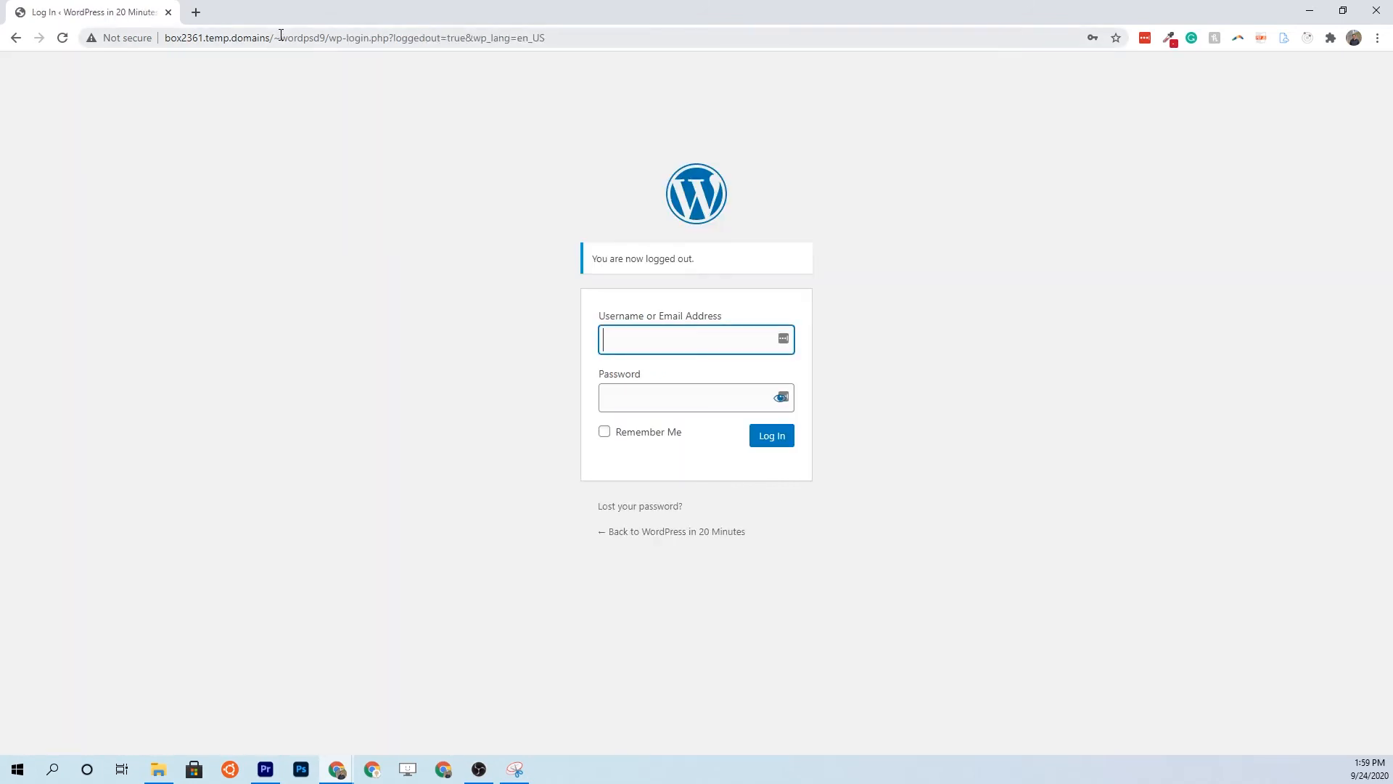
Log in at wordpressin20minutes.com/wp-admin with the admin username and the new password
click(295, 39)
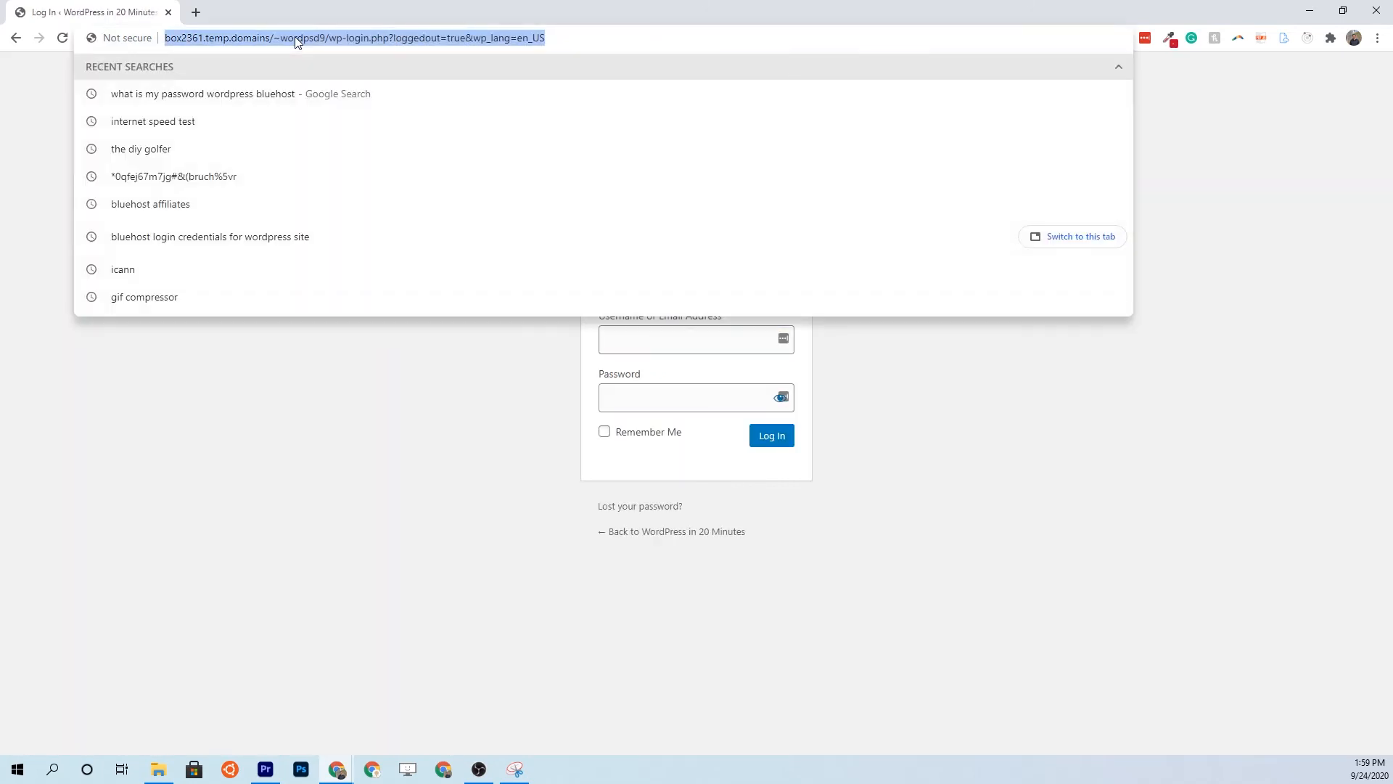
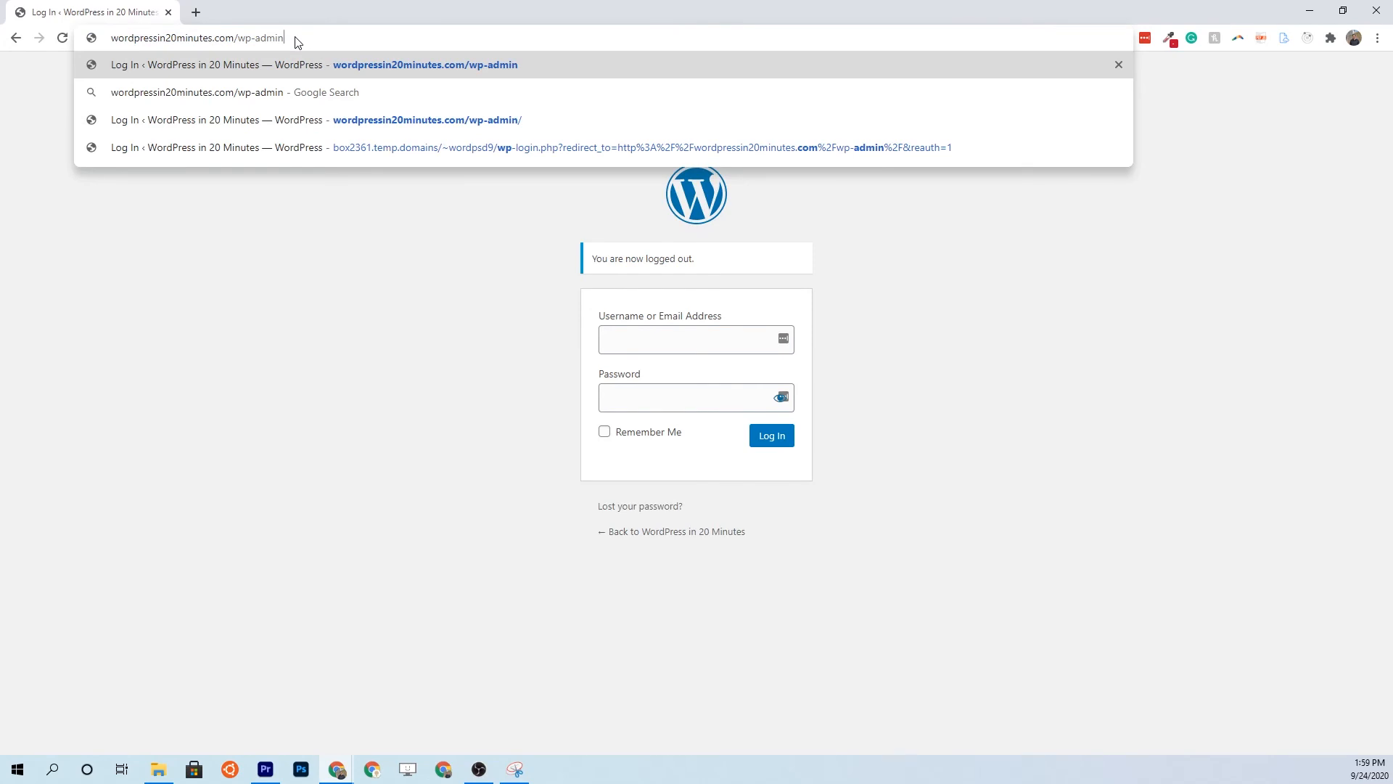
key(Return)
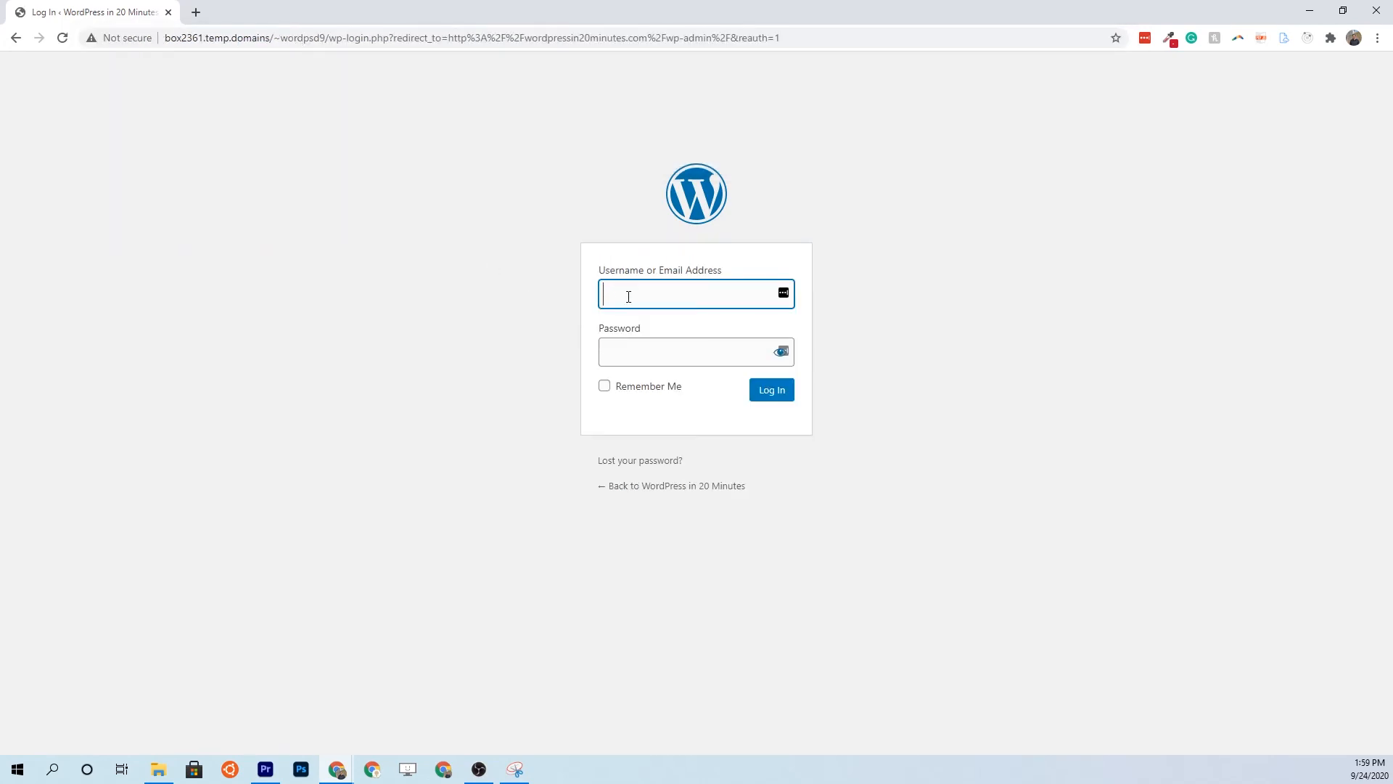
key(Tab)
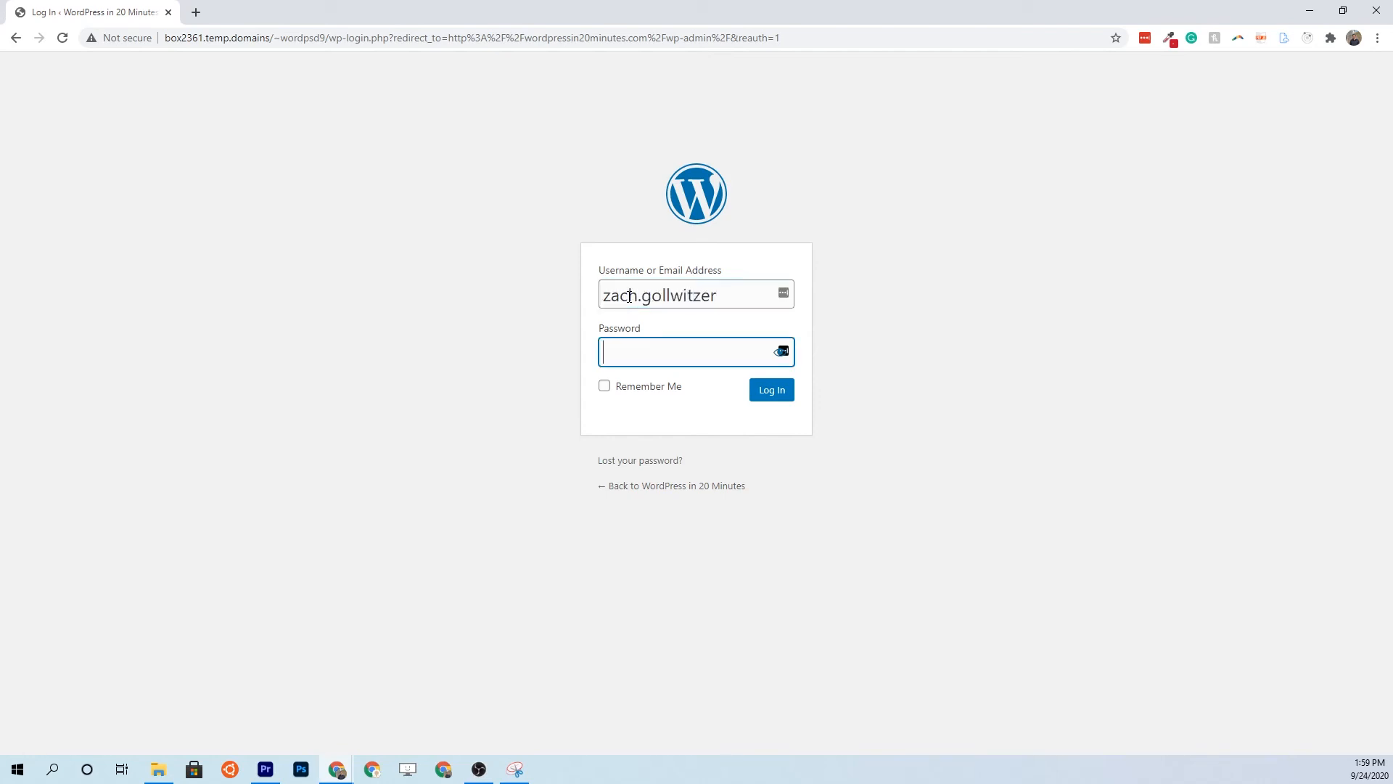
key(ctrl+v)
click(772, 400)
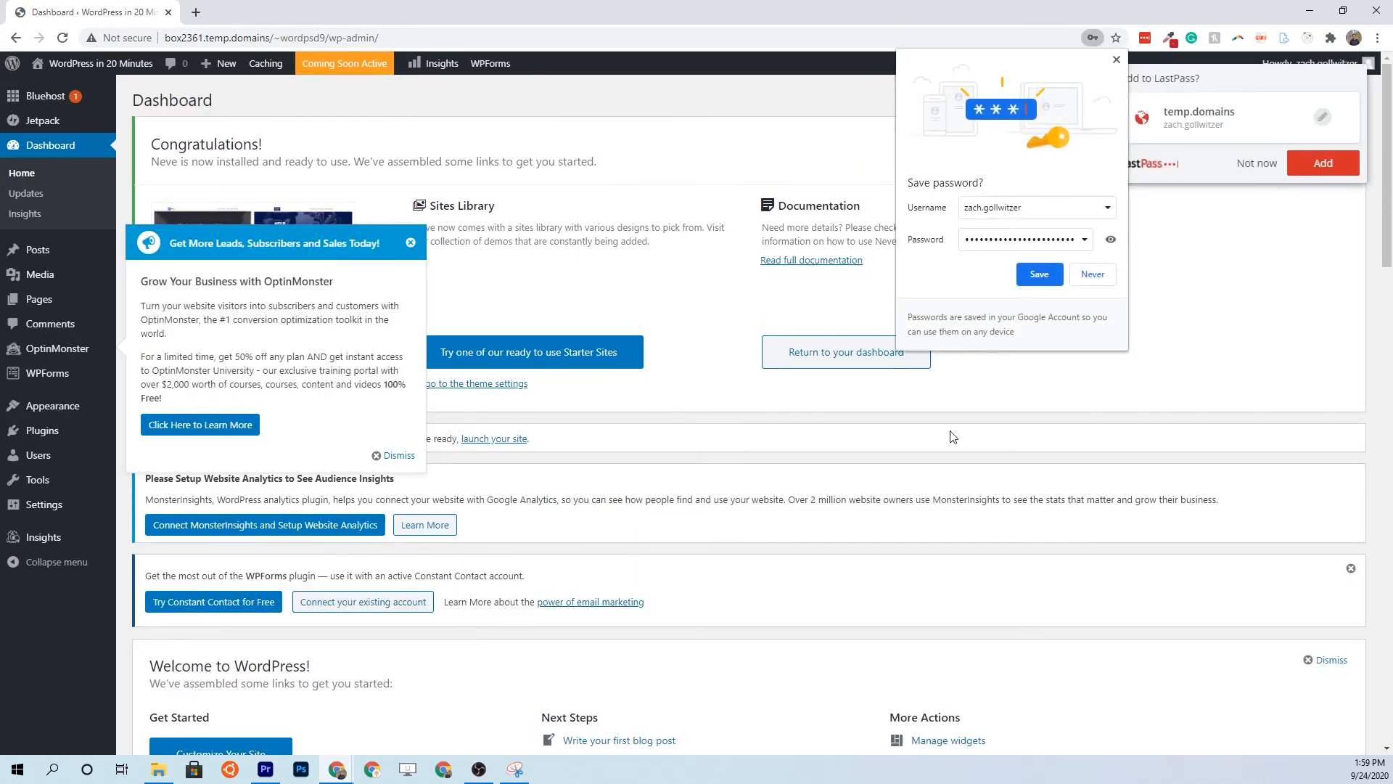
Decline the browser's save-password prompts and try to close the OptinMonster promotion
click(1093, 276)
click(1255, 165)
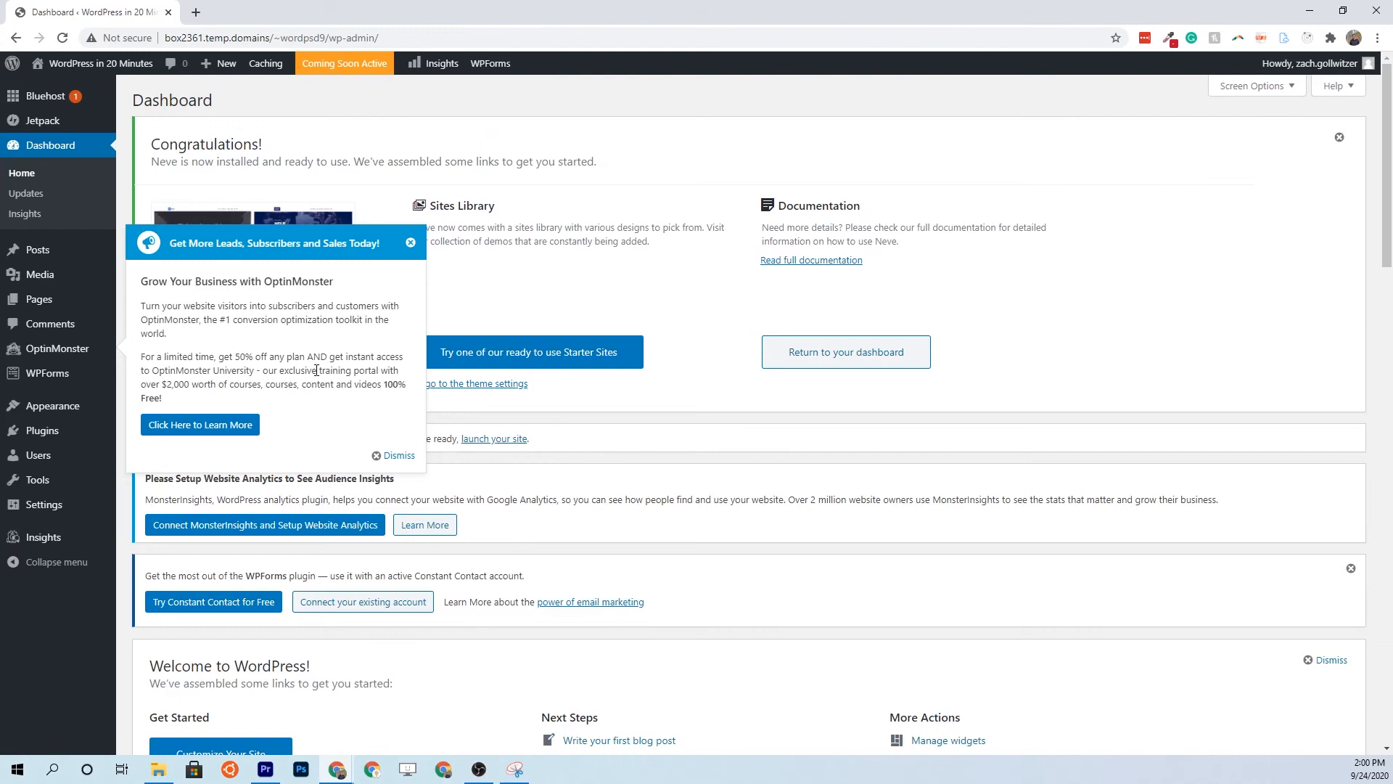
click(410, 245)
Dismiss the OptinMonster and WPForms promo notices on the Posts page and open a new browser tab
click(392, 457)
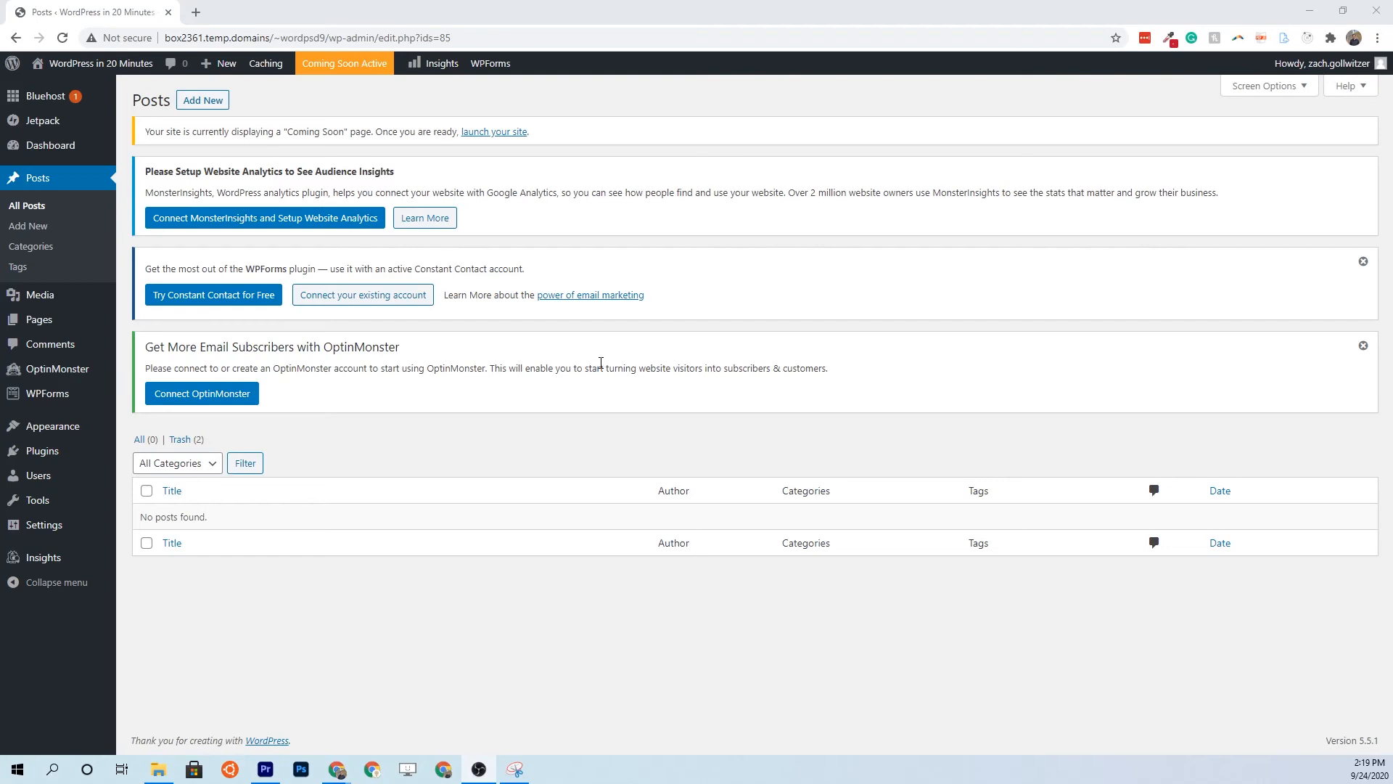
click(1364, 345)
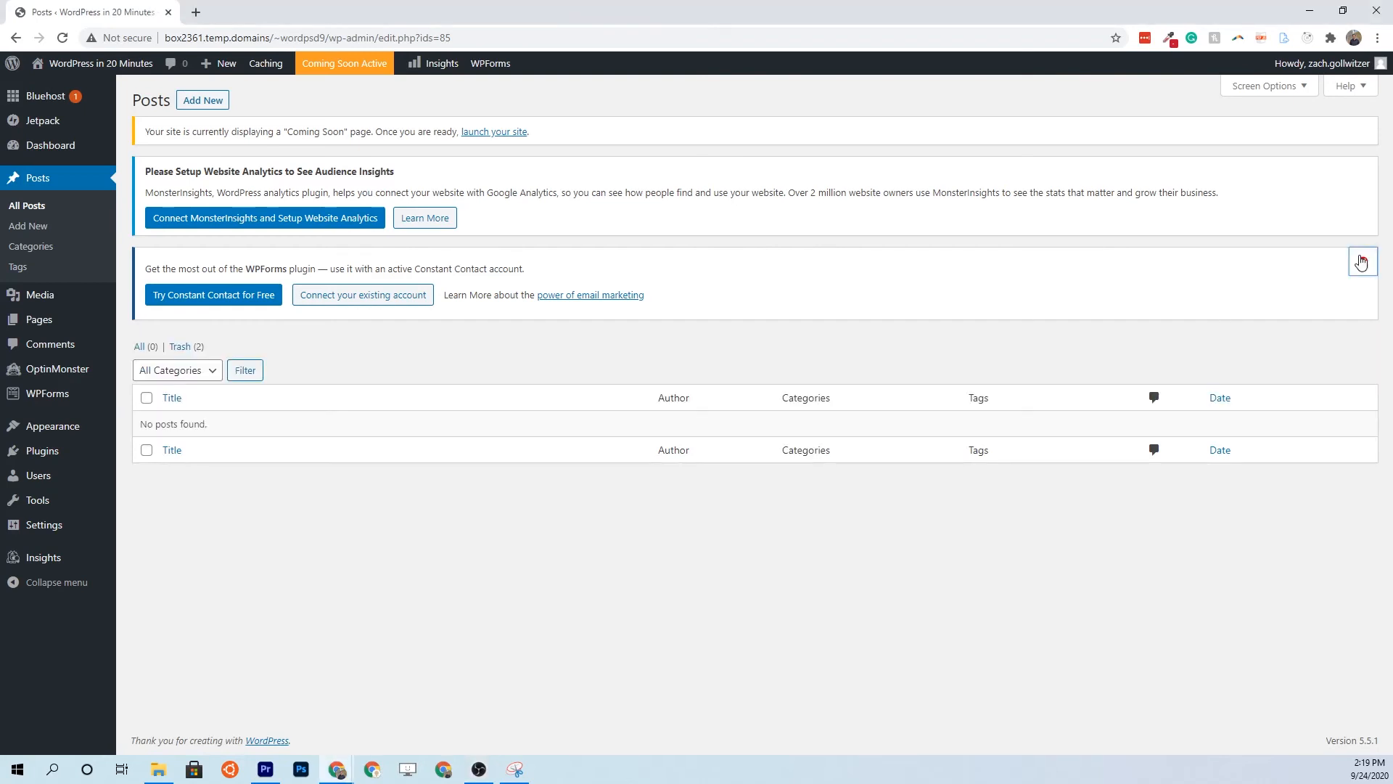
click(1364, 262)
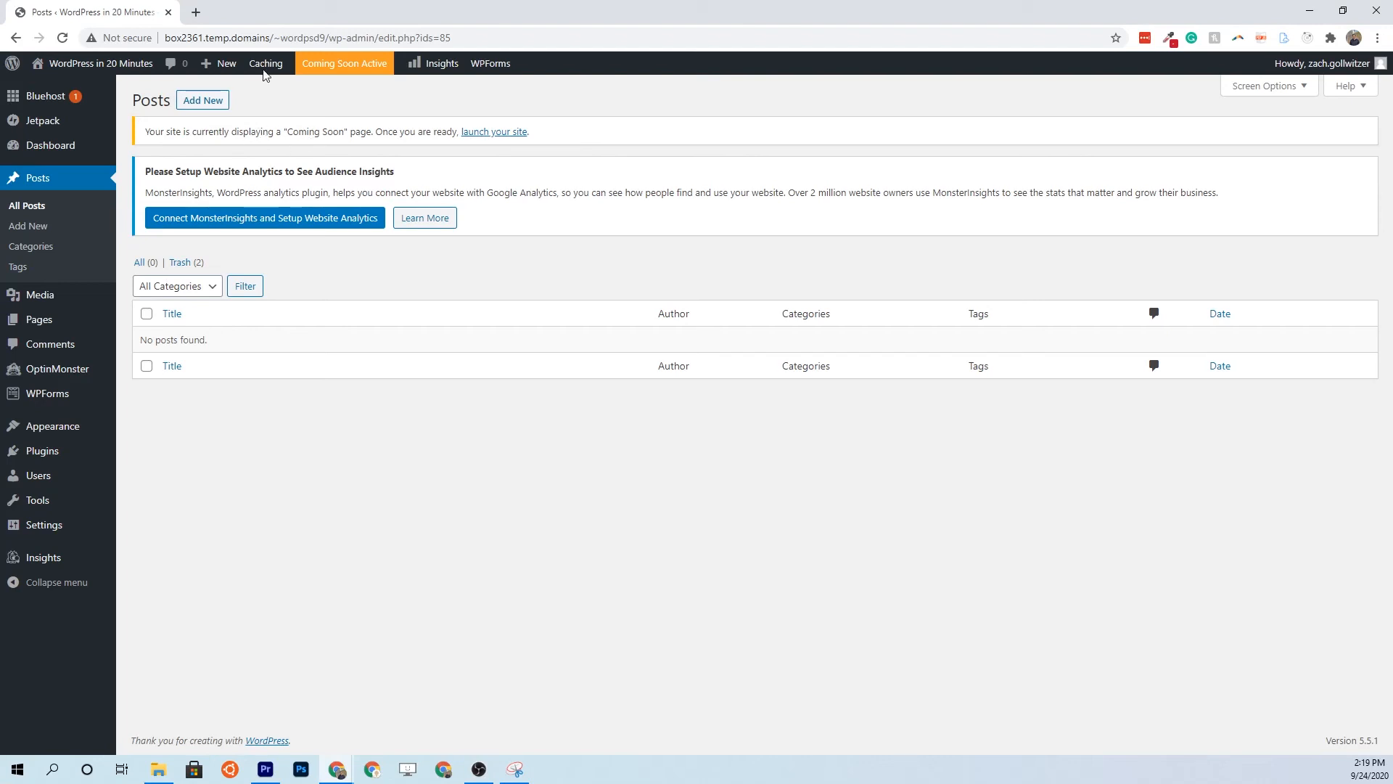
click(196, 13)
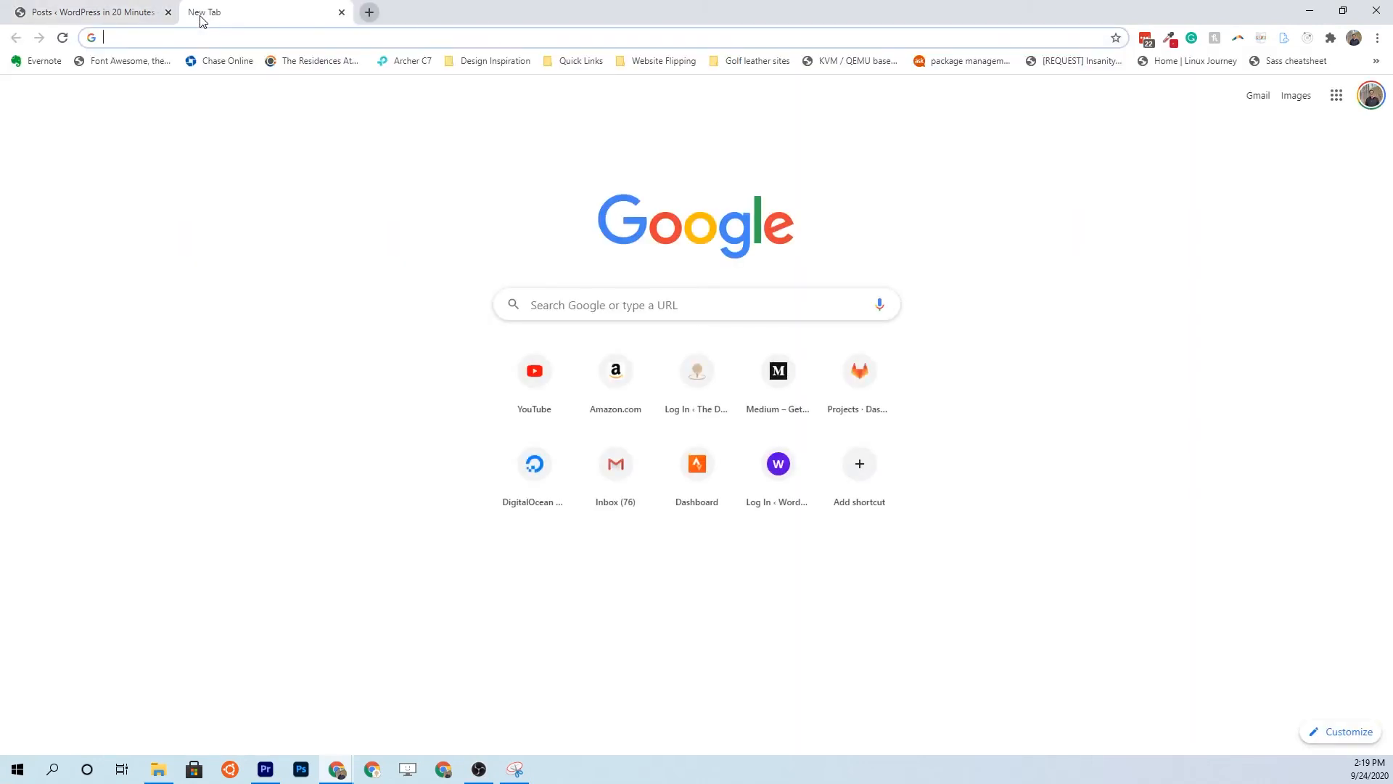
Load the public wordpressin20minutes.com home page in the new tab
text(word)
key(Right)
key(BackSpace)
key(BackSpace)
key(BackSpace)
key(BackSpace)
key(BackSpace)
key(BackSpace)
key(BackSpace)
key(BackSpace)
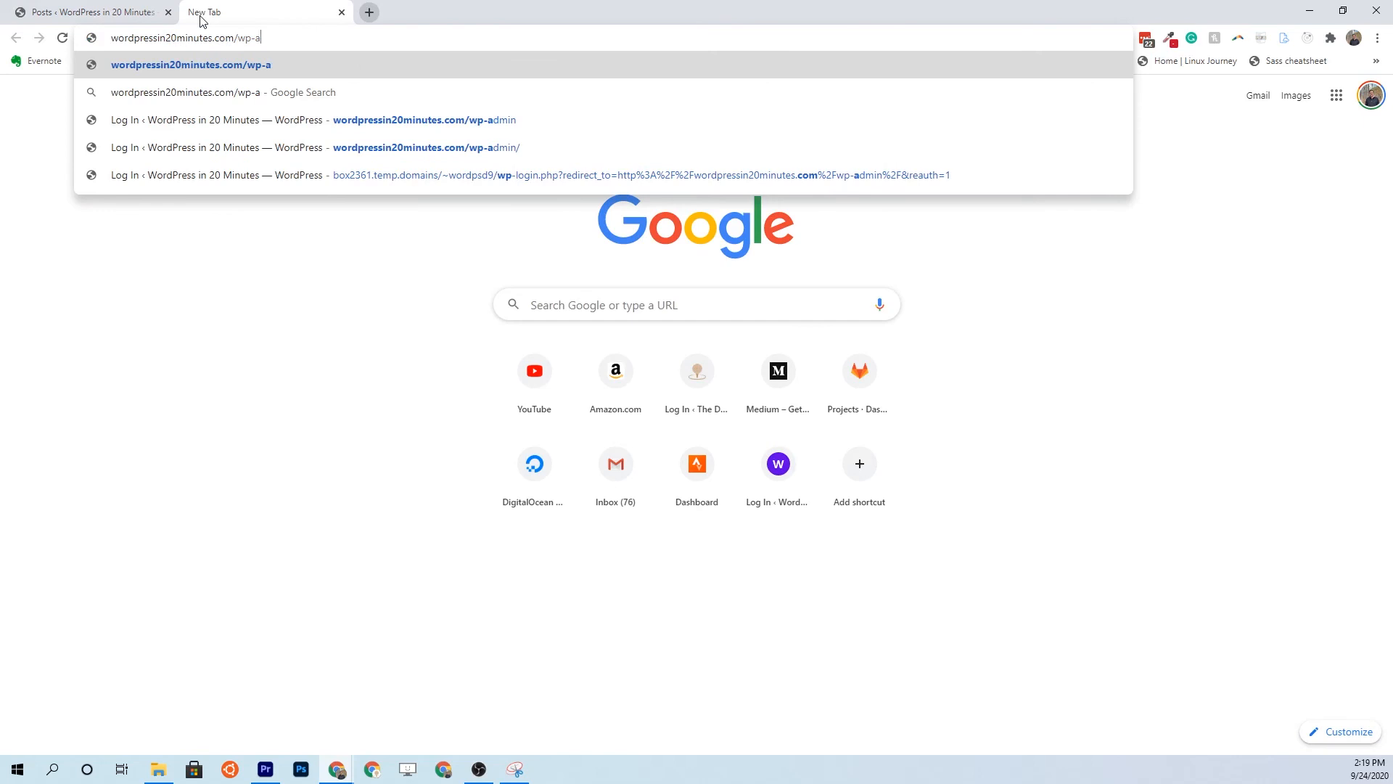
key(Return)
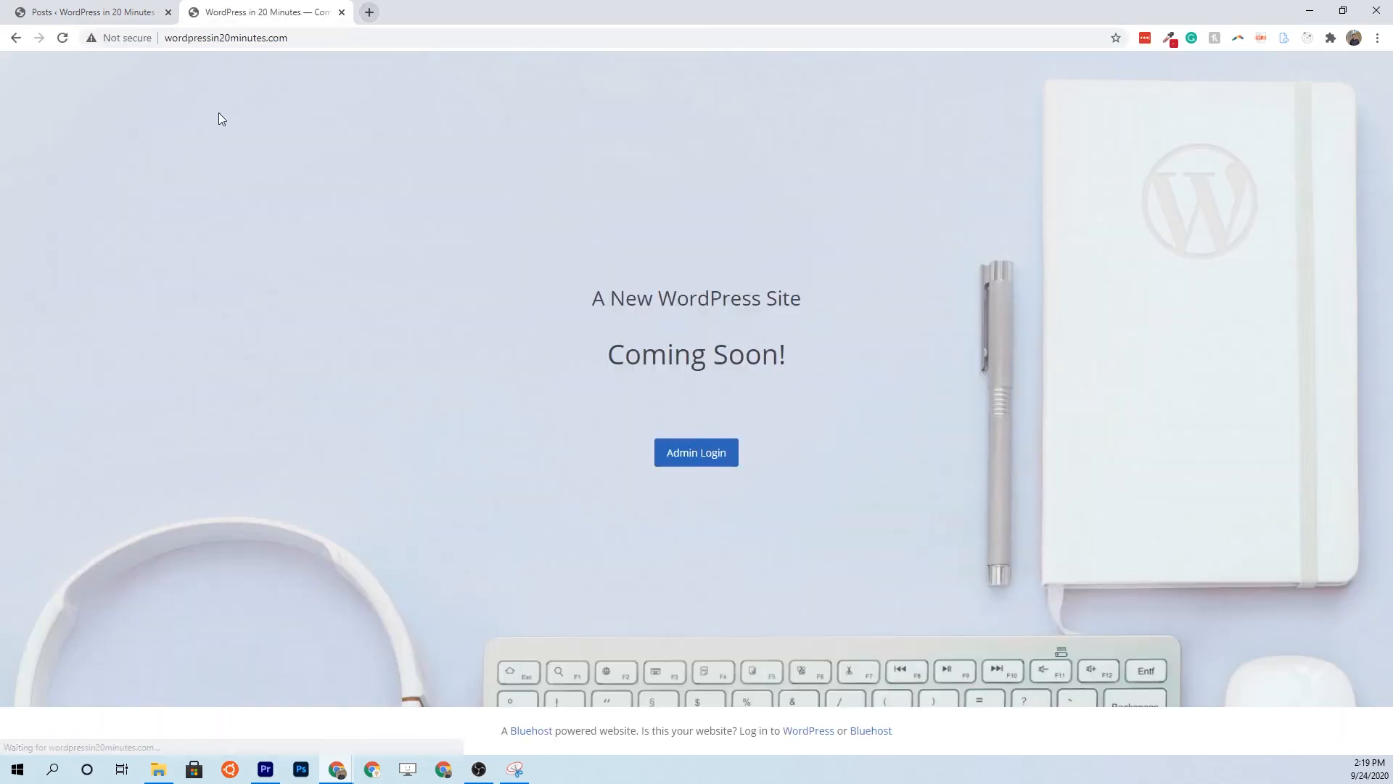
Launch the site from the admin and reload the public tab to confirm it's live
click(74, 11)
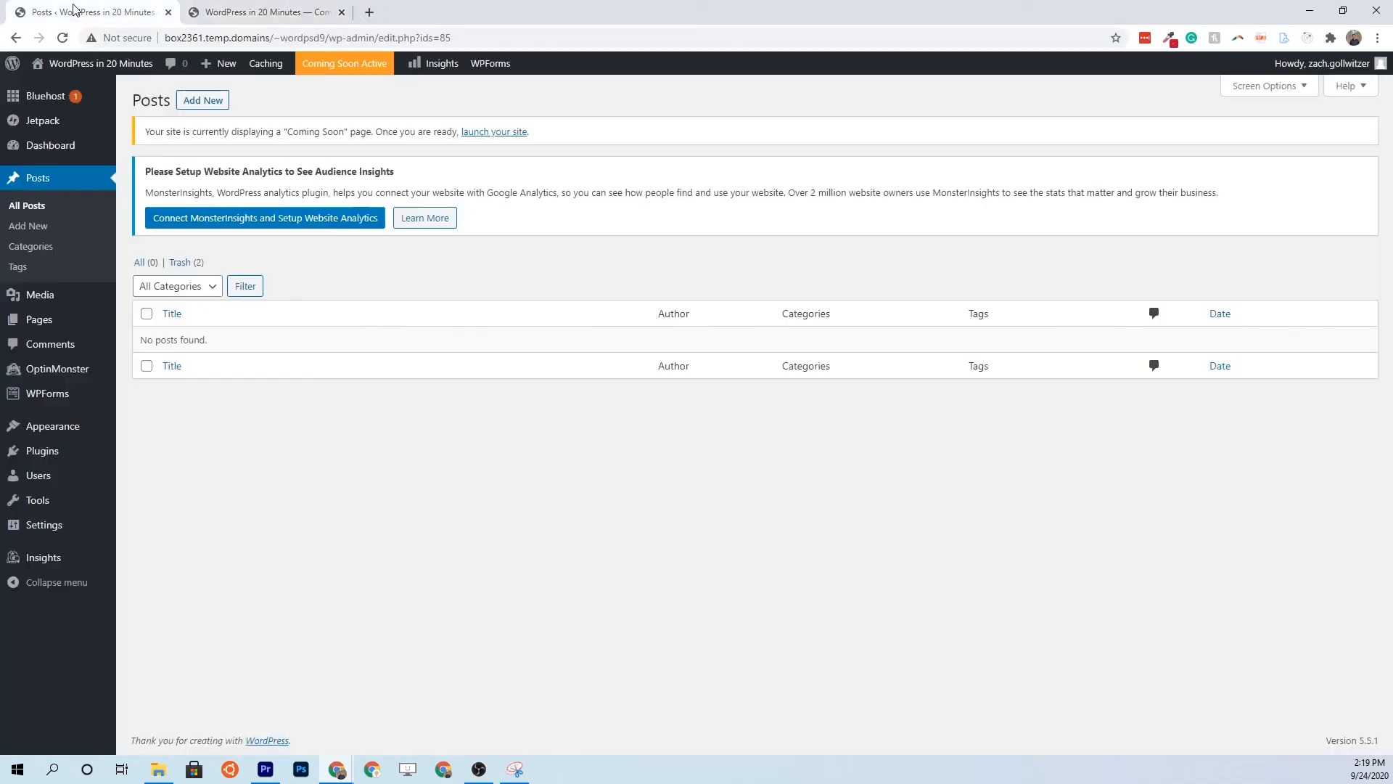
click(493, 133)
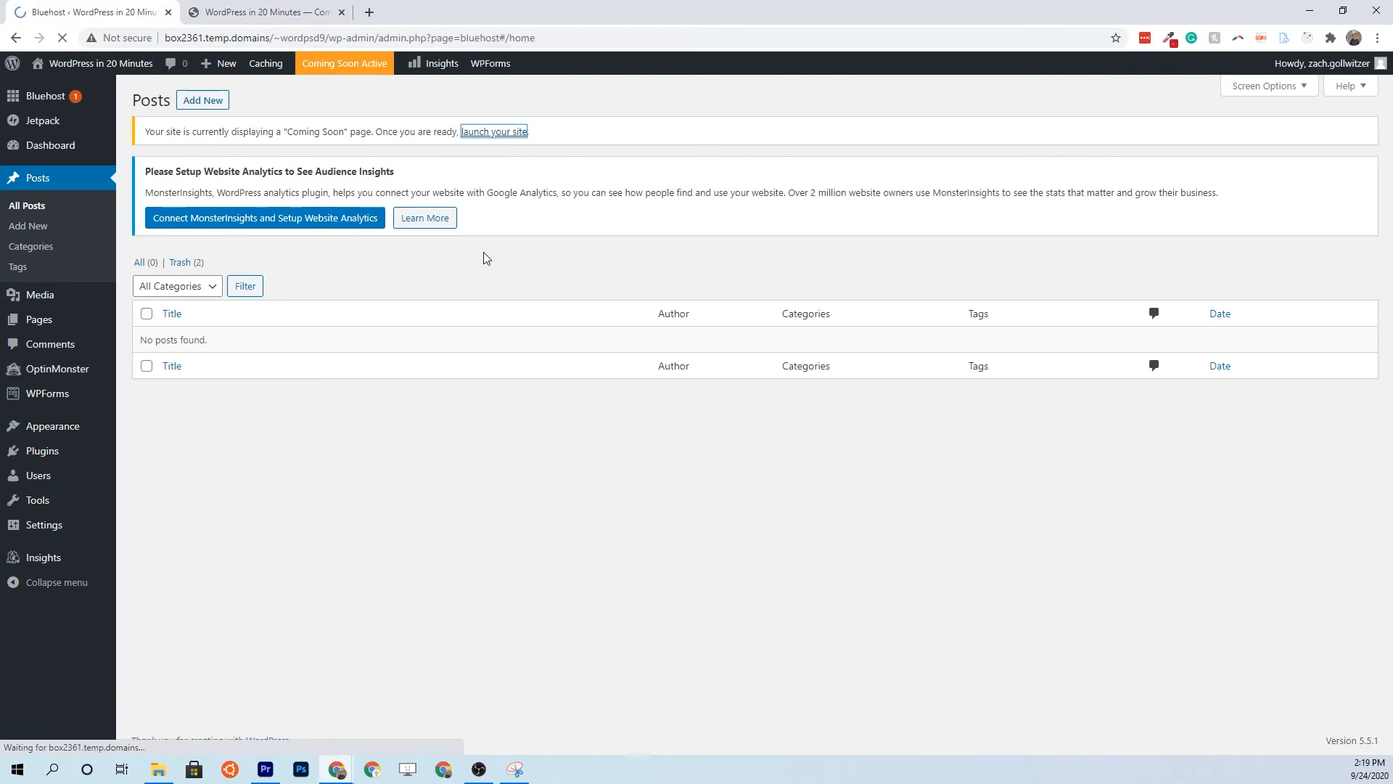
click(649, 500)
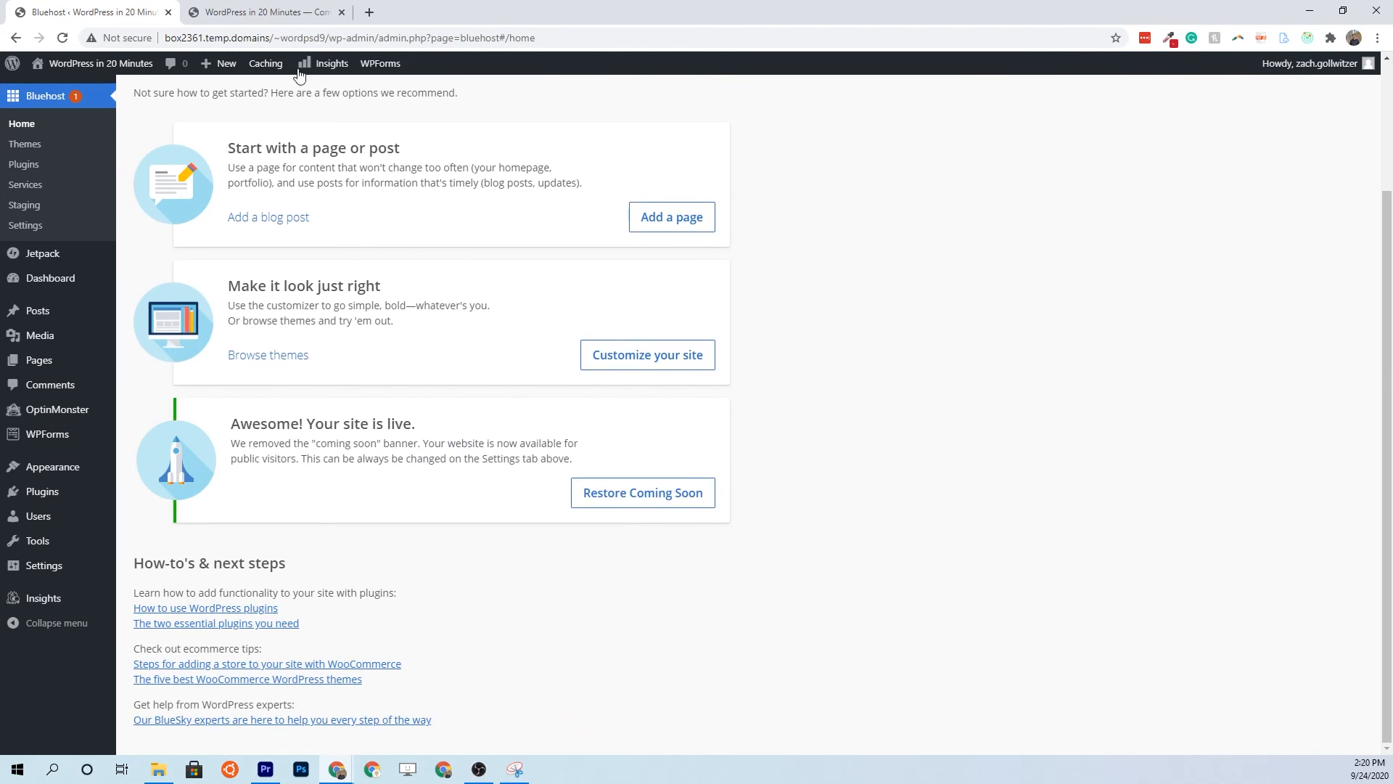
click(240, 13)
click(69, 40)
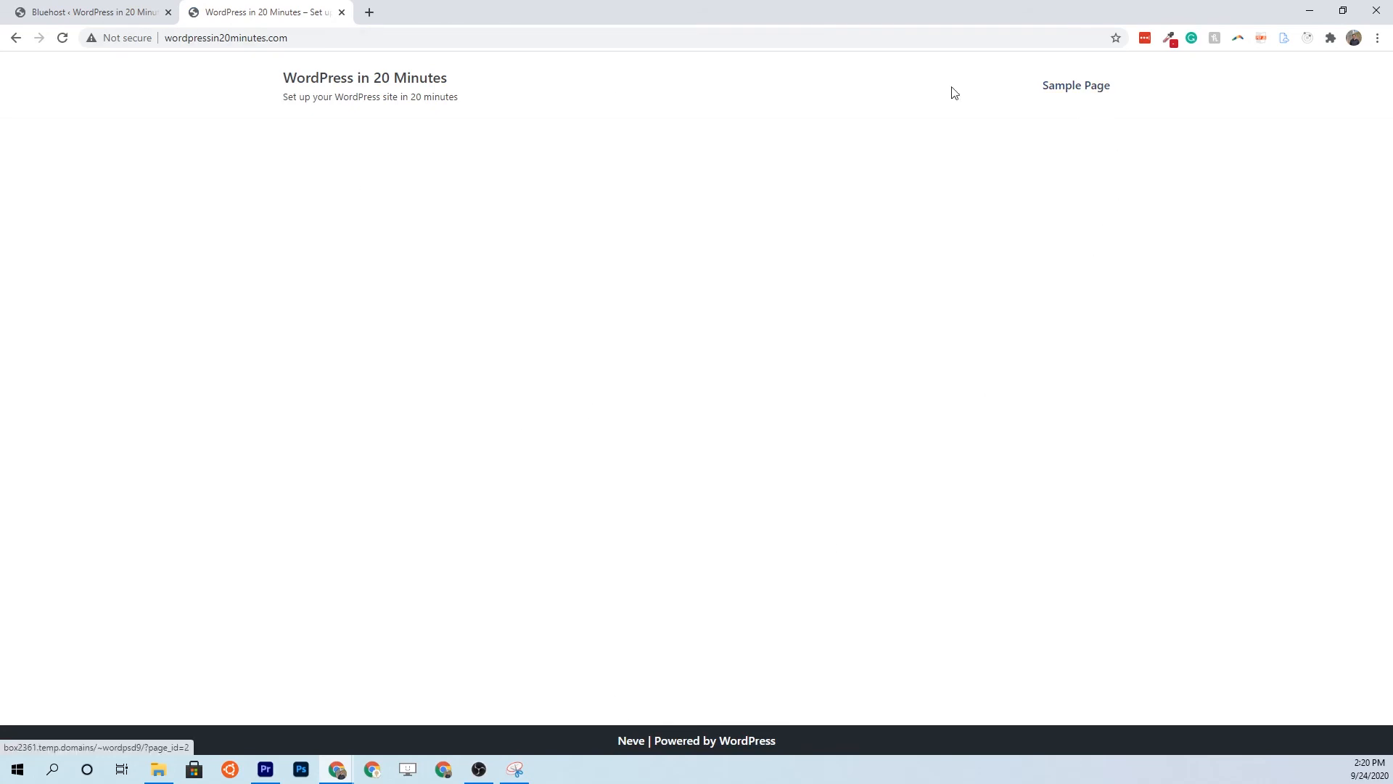
click(83, 12)
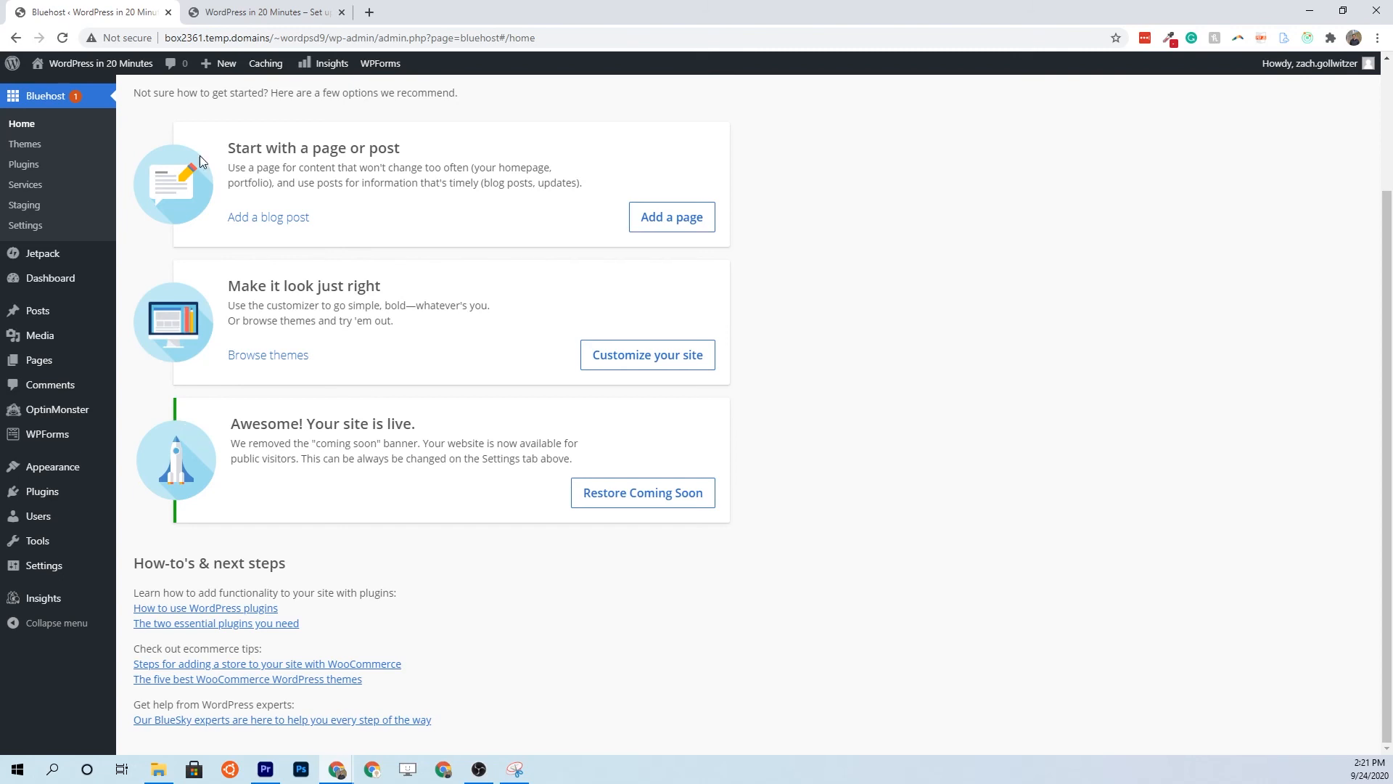
click(371, 12)
Browse The DIY Golfer's blog listing at thediygolfer.com as an example, then return to the admin tab
text(thediygolfer.com)
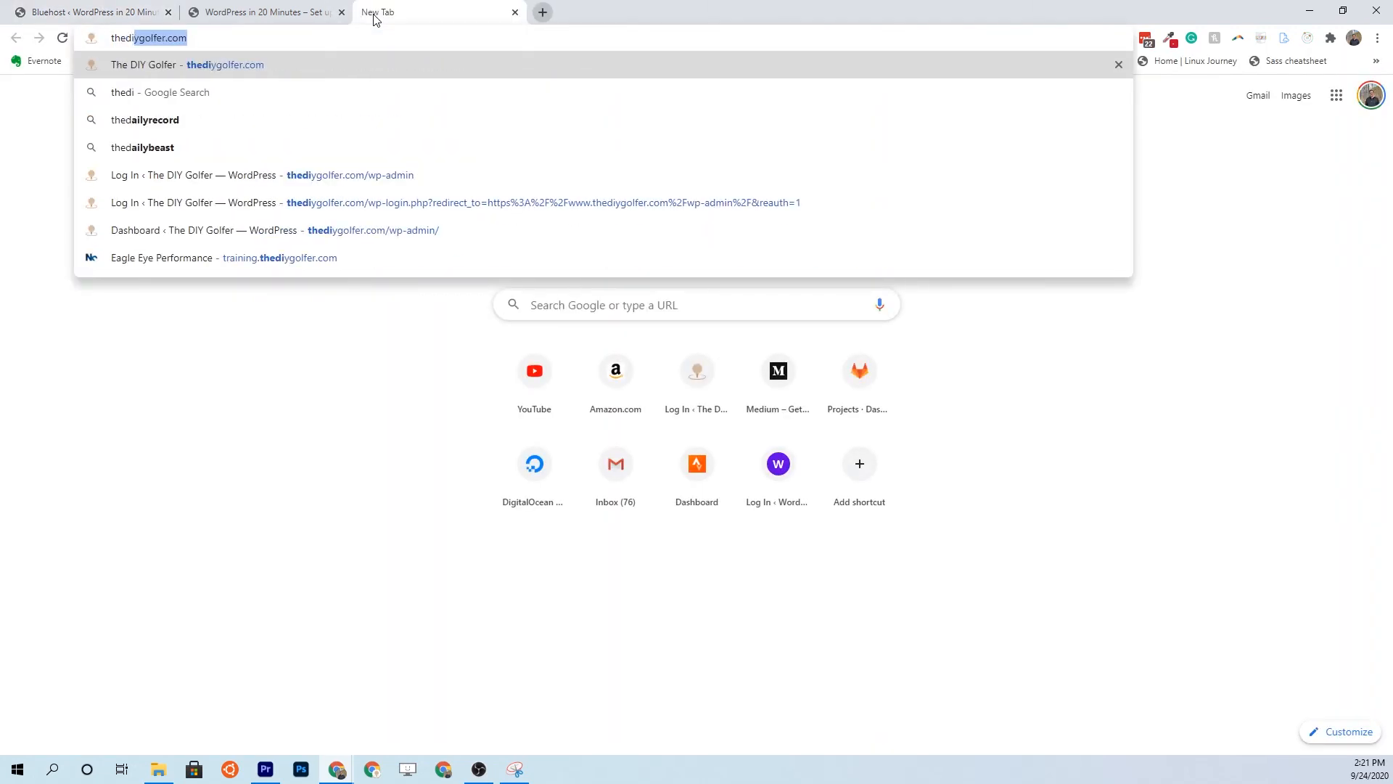
key(Return)
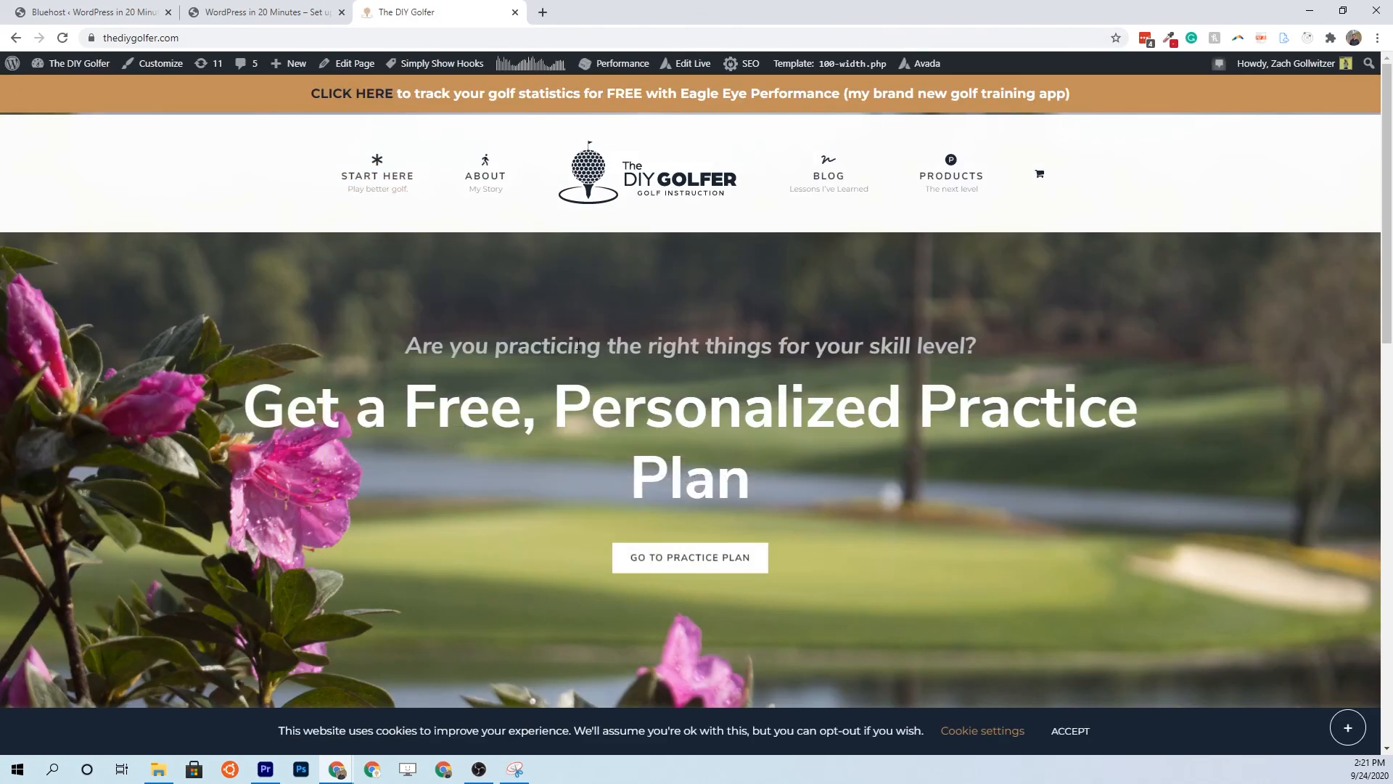
click(842, 185)
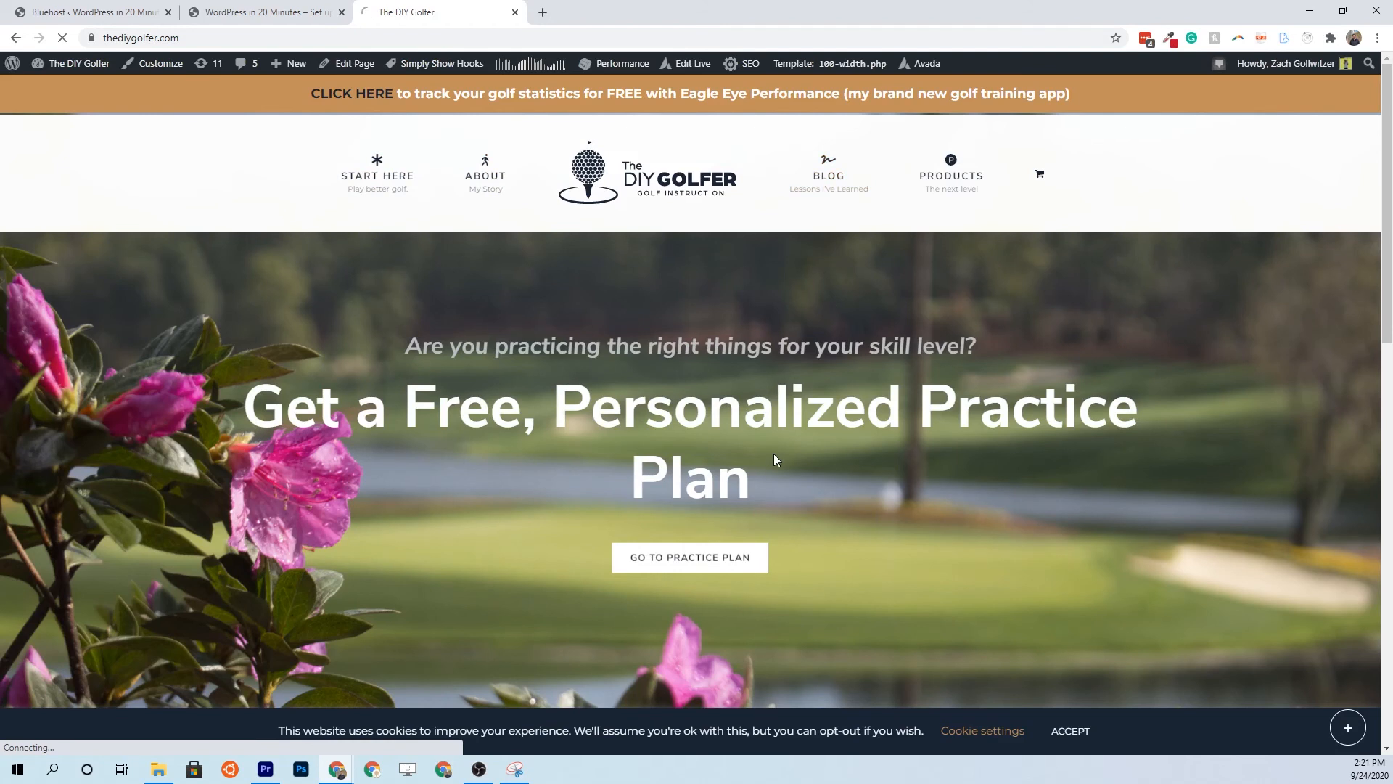
scroll(708, 492, down, 5)
scroll(708, 492, down, 10)
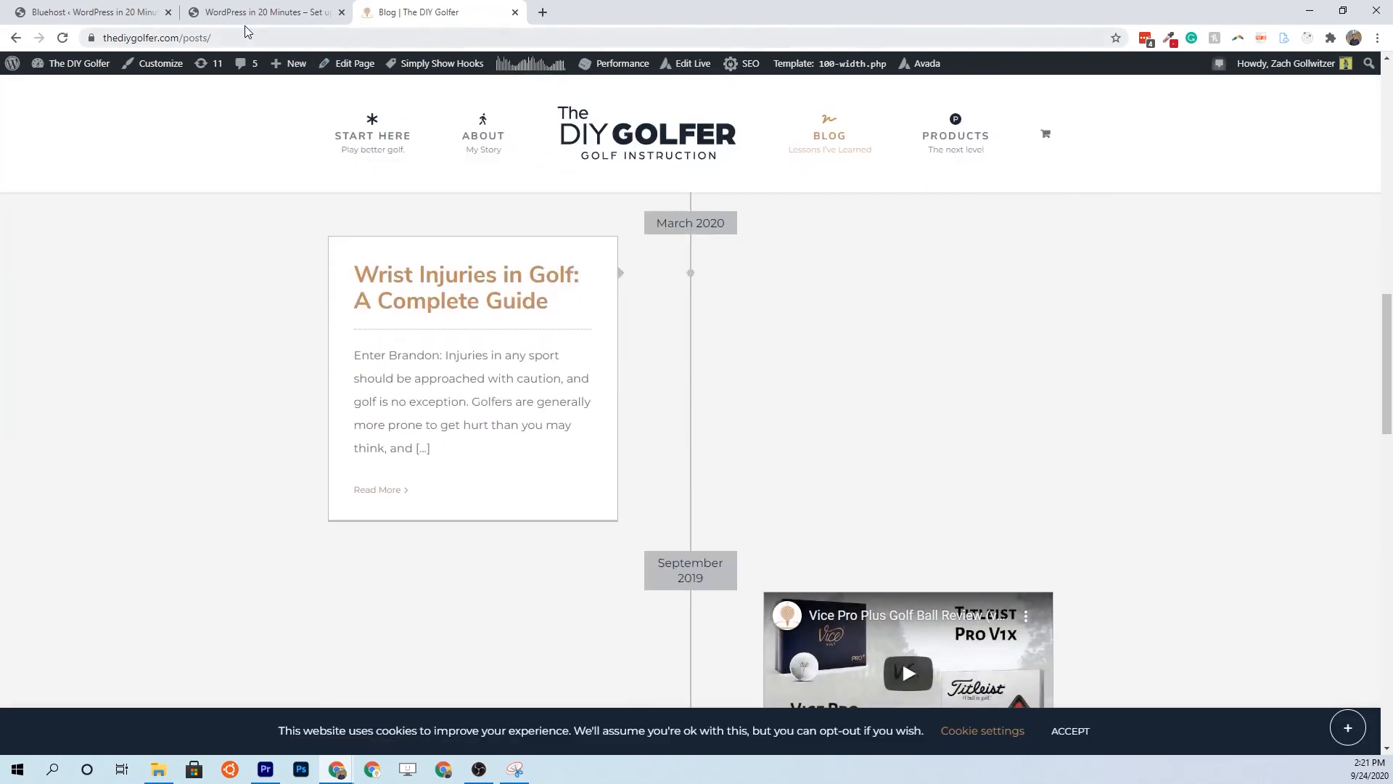
scroll(442, 552, down, 5)
scroll(465, 545, down, 7)
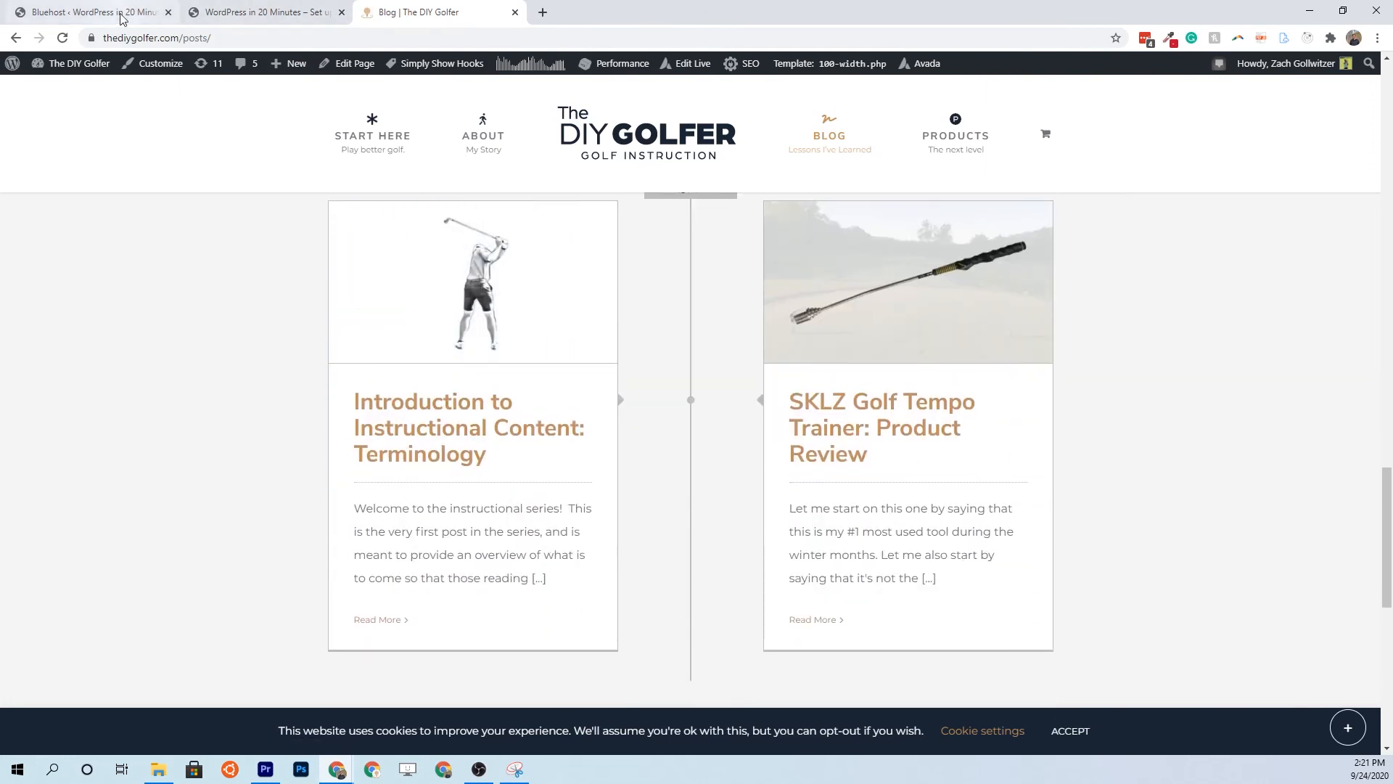
click(120, 19)
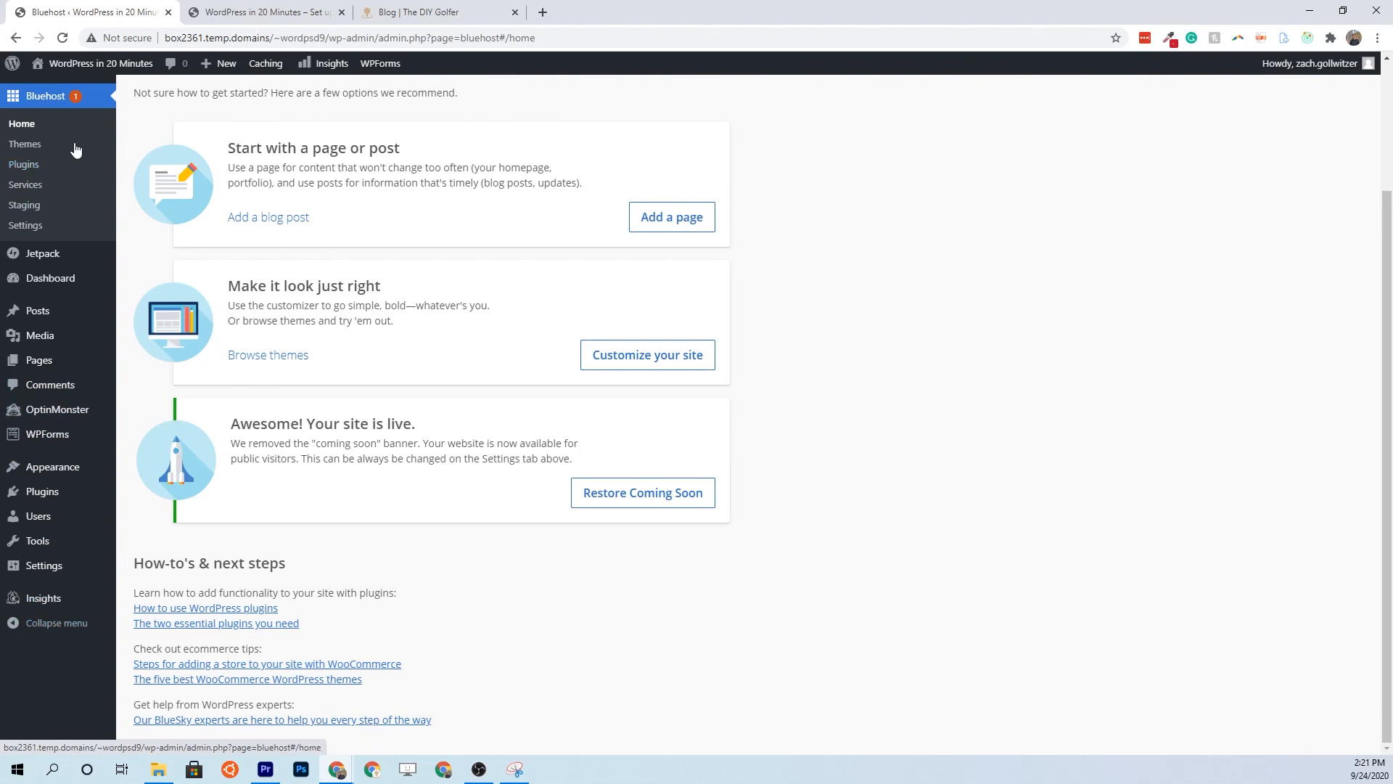
Open Plugins > Installed Plugins from the WordPress admin sidebar
mouse_move(72, 436)
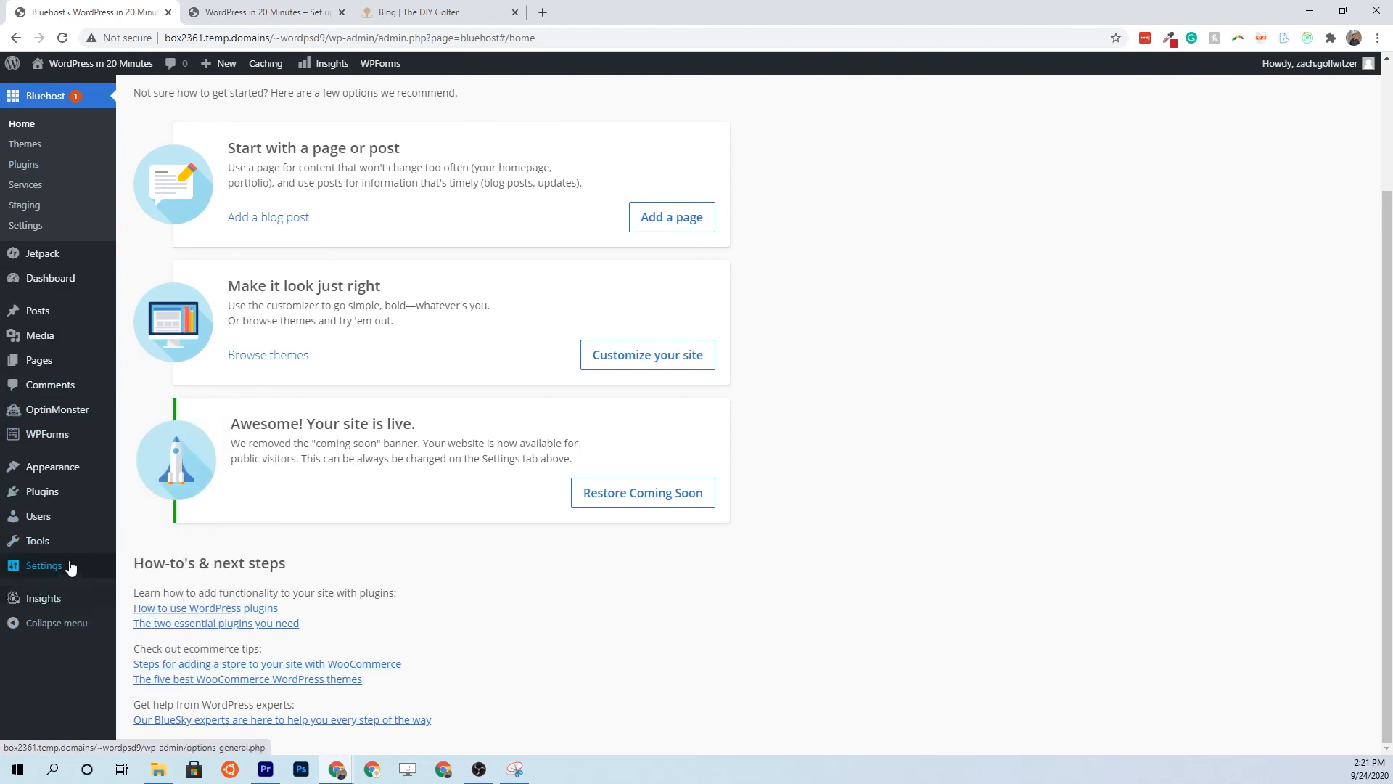
mouse_move(43, 501)
click(97, 567)
mouse_move(94, 573)
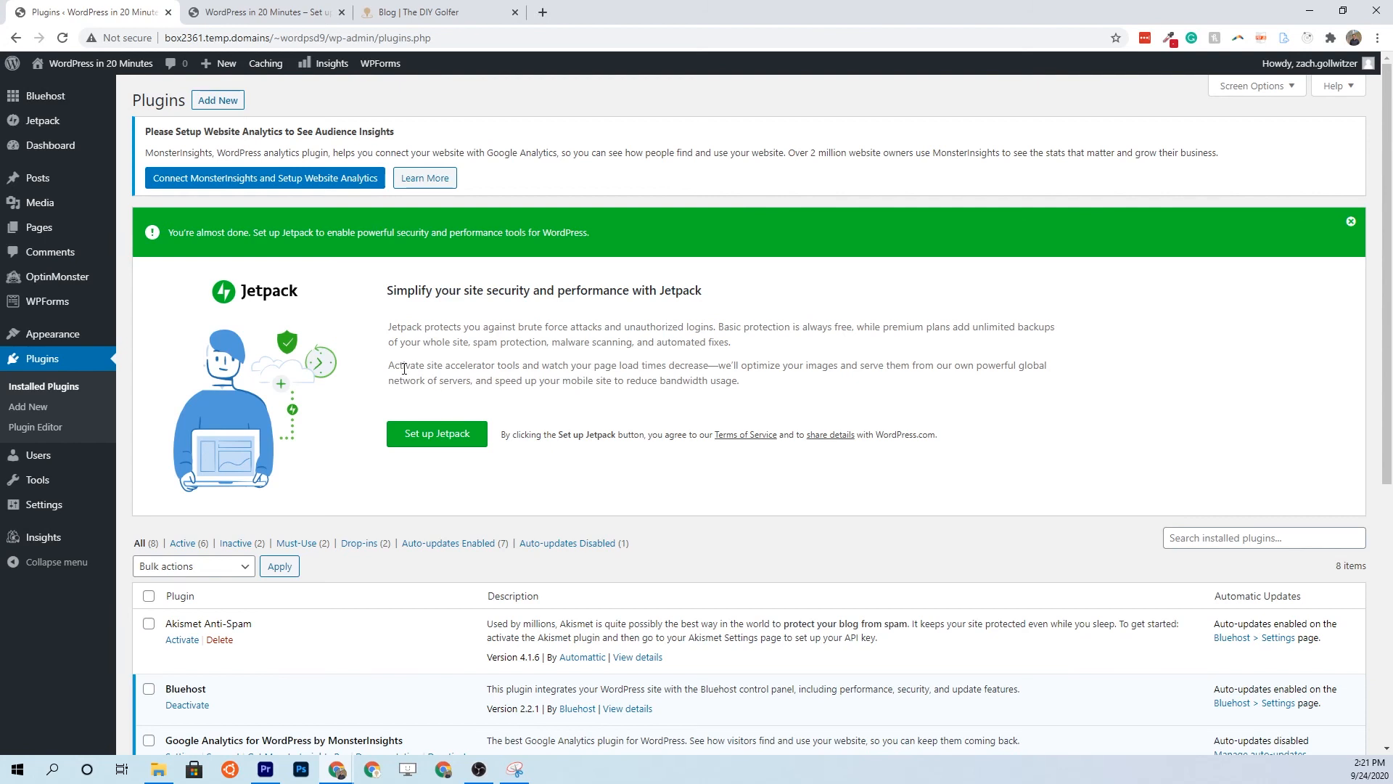
Search for 'w3 total cache', then install and activate the W3 Total Cache plugin
click(218, 101)
click(1227, 226)
text(w3 total cache)
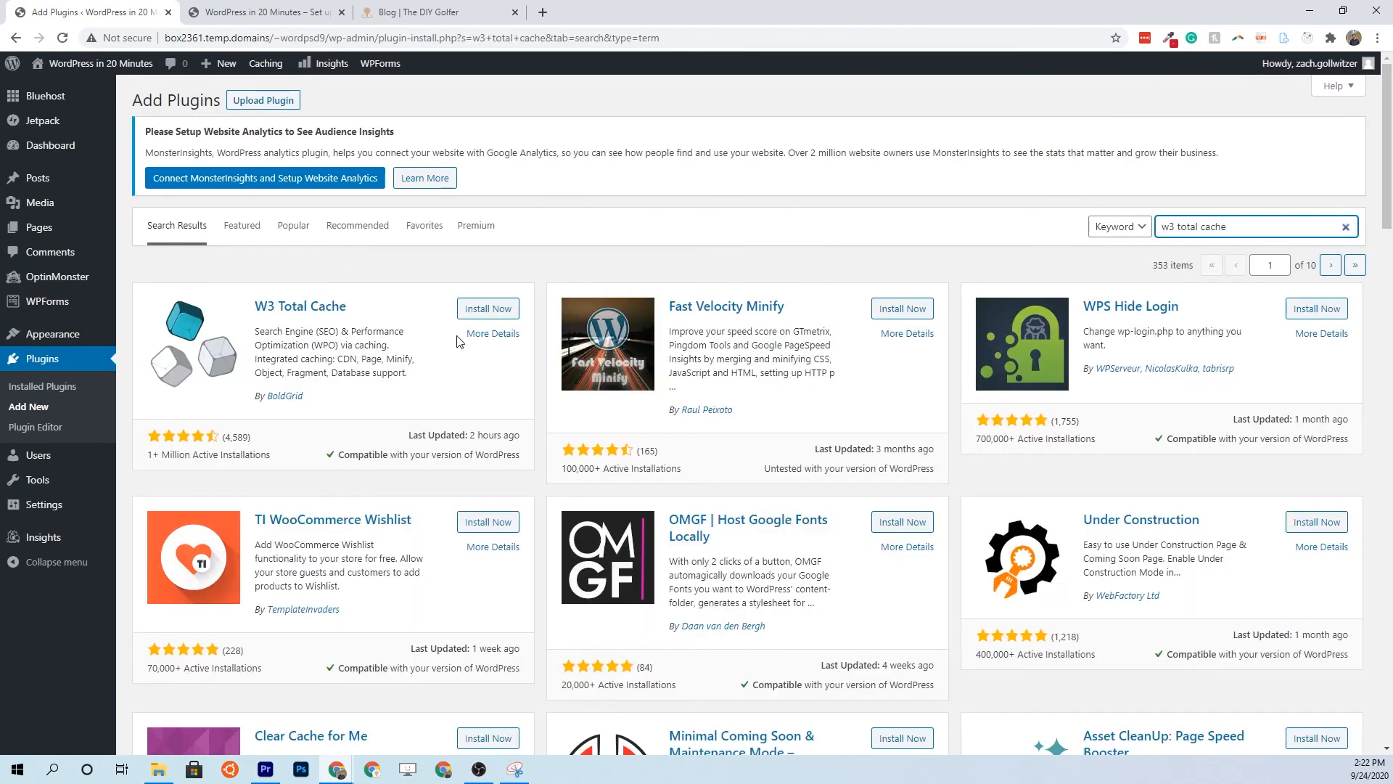
click(487, 308)
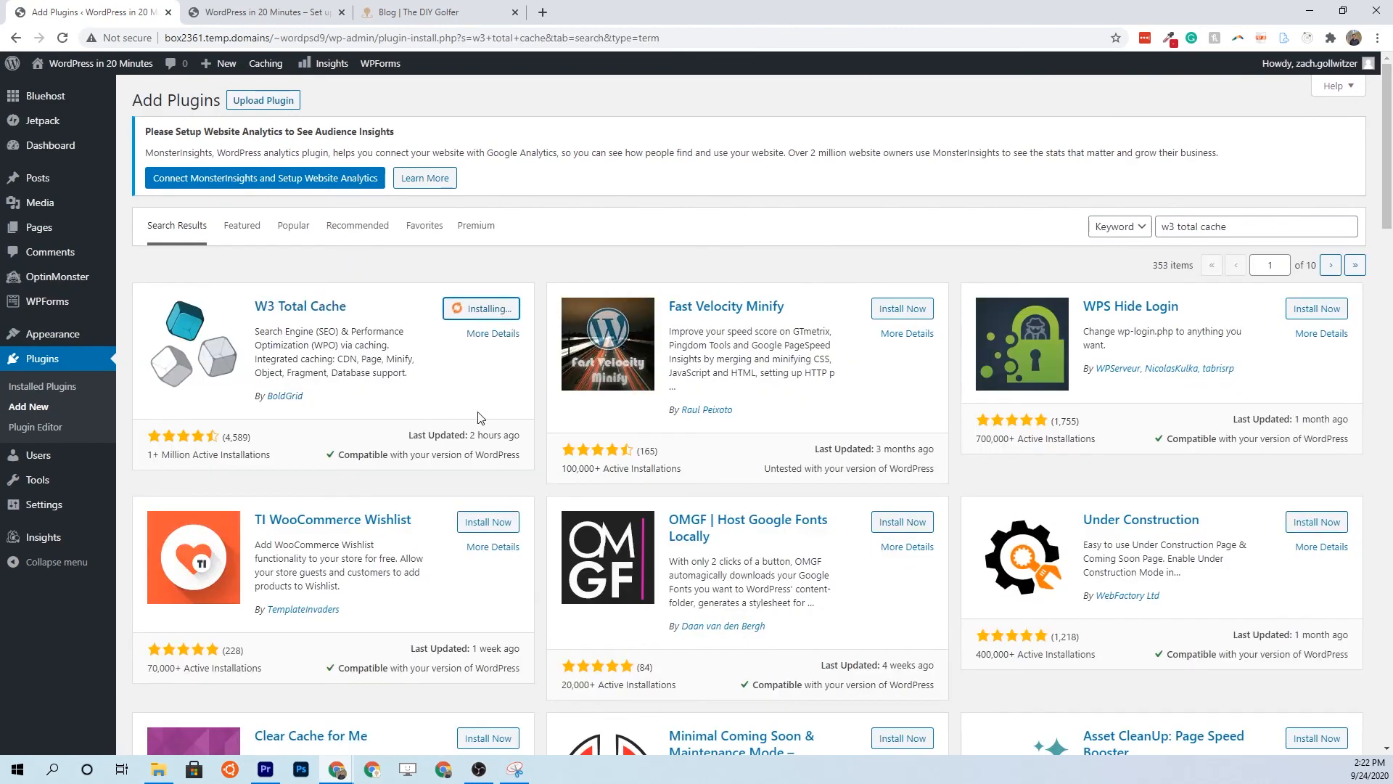
click(488, 309)
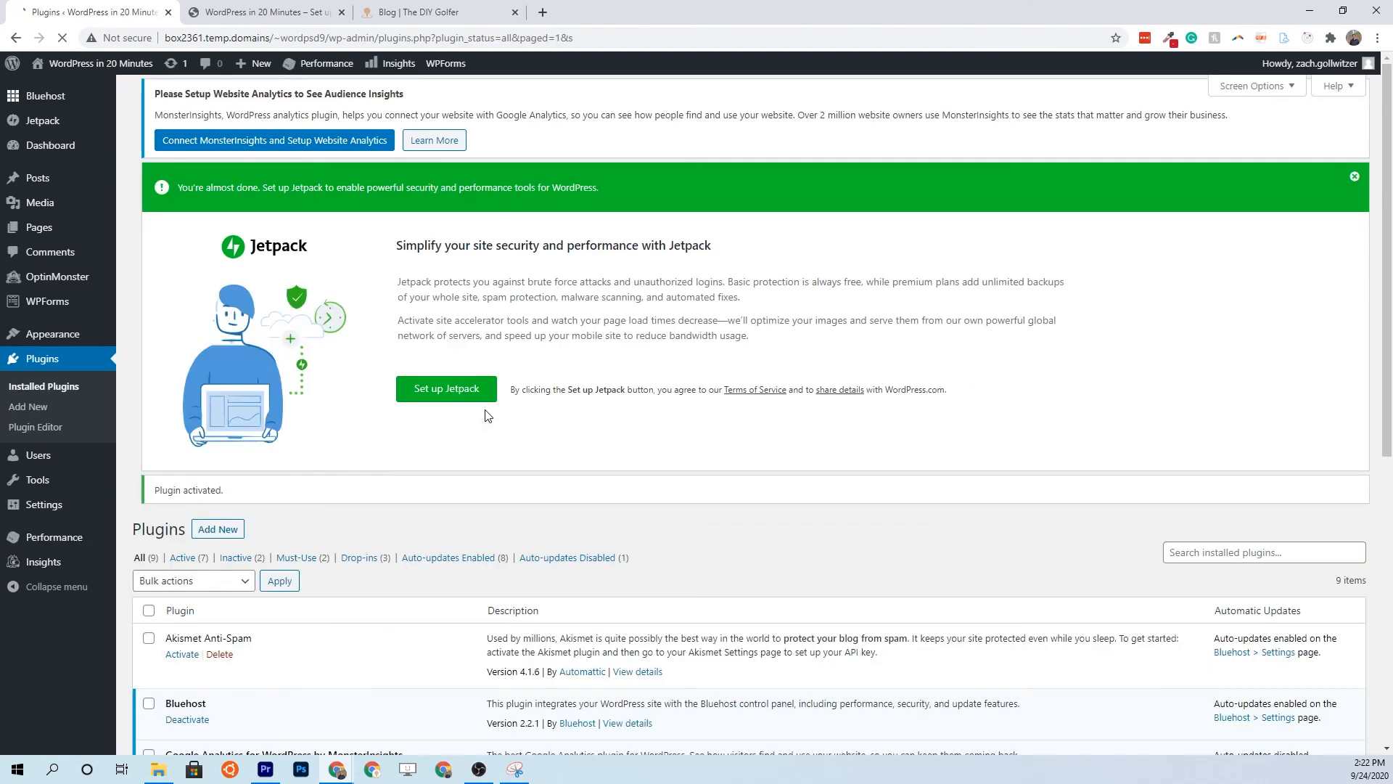
Install and activate the UpdraftPlus plugin via 'updraft plus' and close its tour popup
click(218, 529)
click(1208, 227)
text(updraft plus)
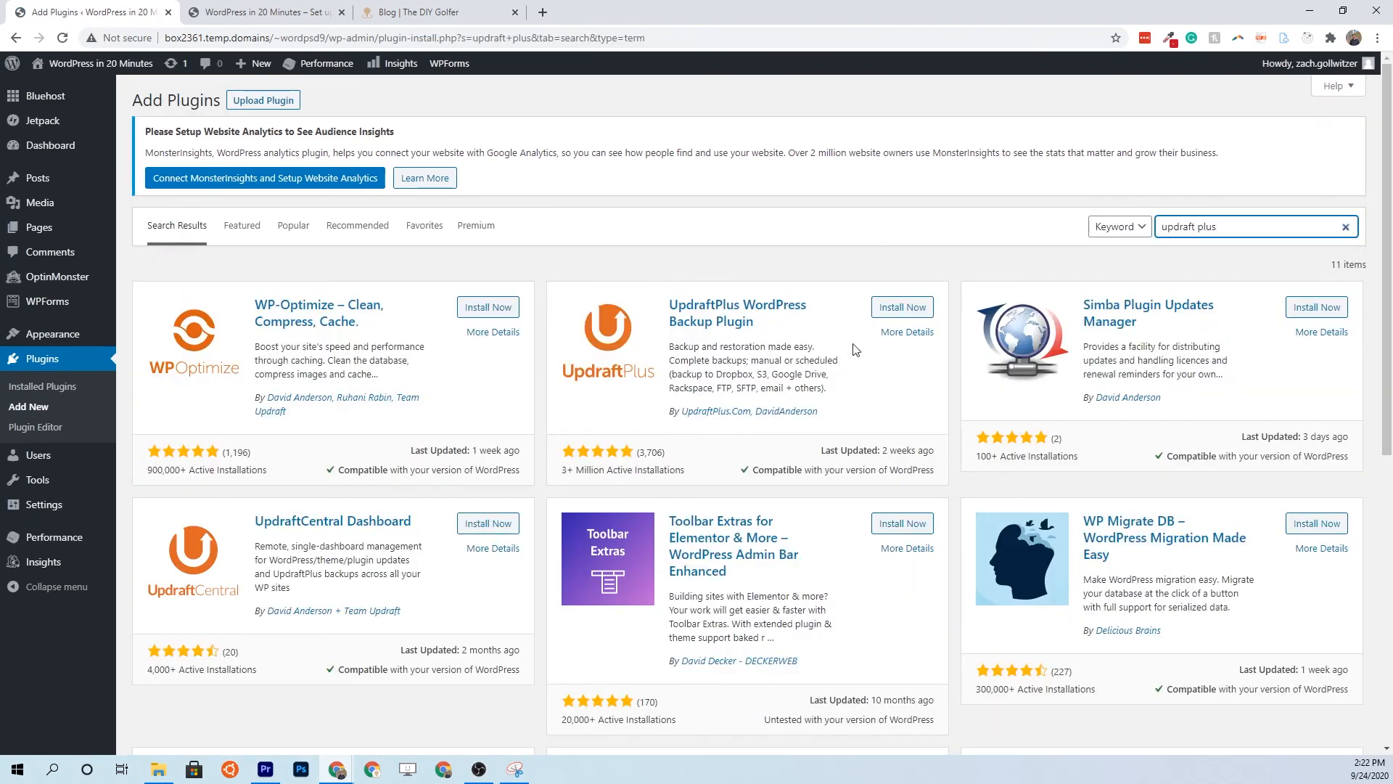
click(900, 307)
click(911, 311)
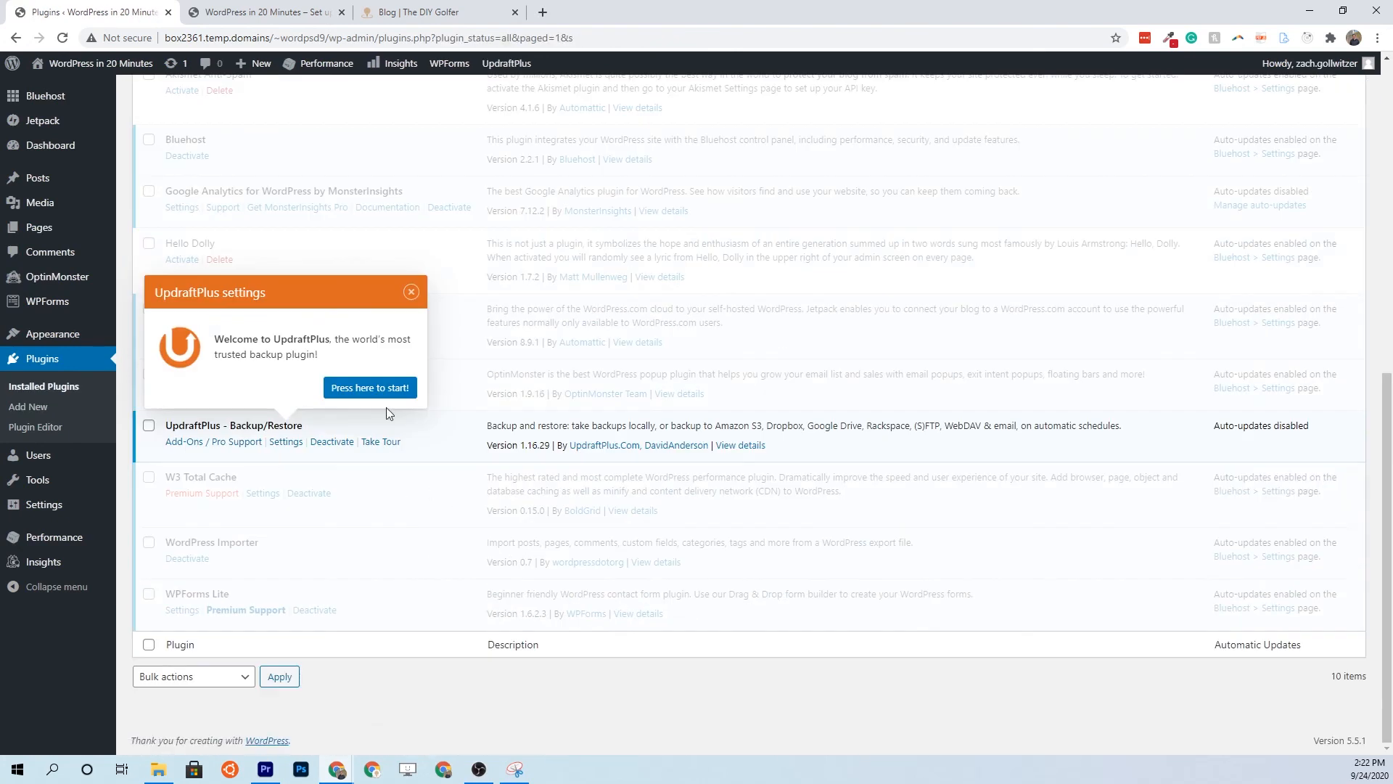
click(411, 291)
scroll(448, 612, up, 1)
scroll(448, 616, down, 1)
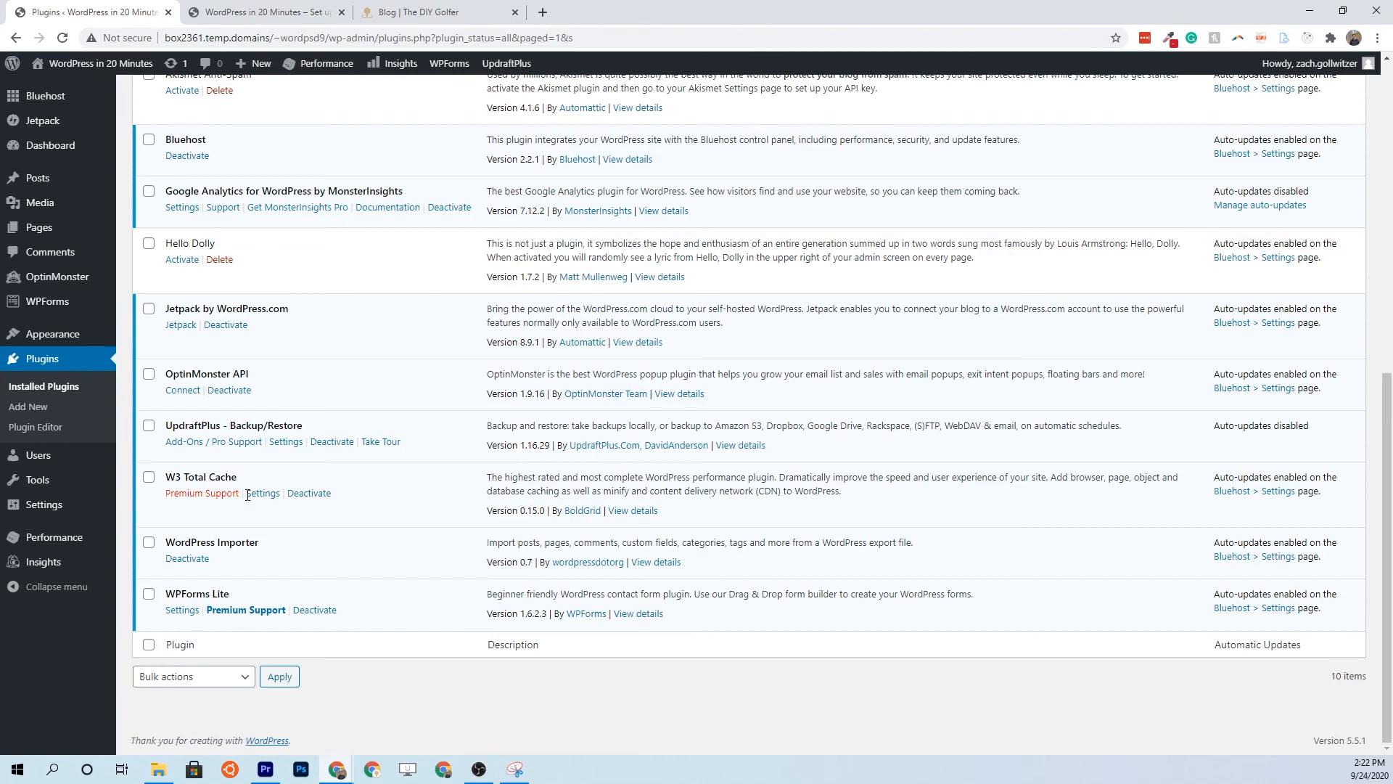
click(408, 13)
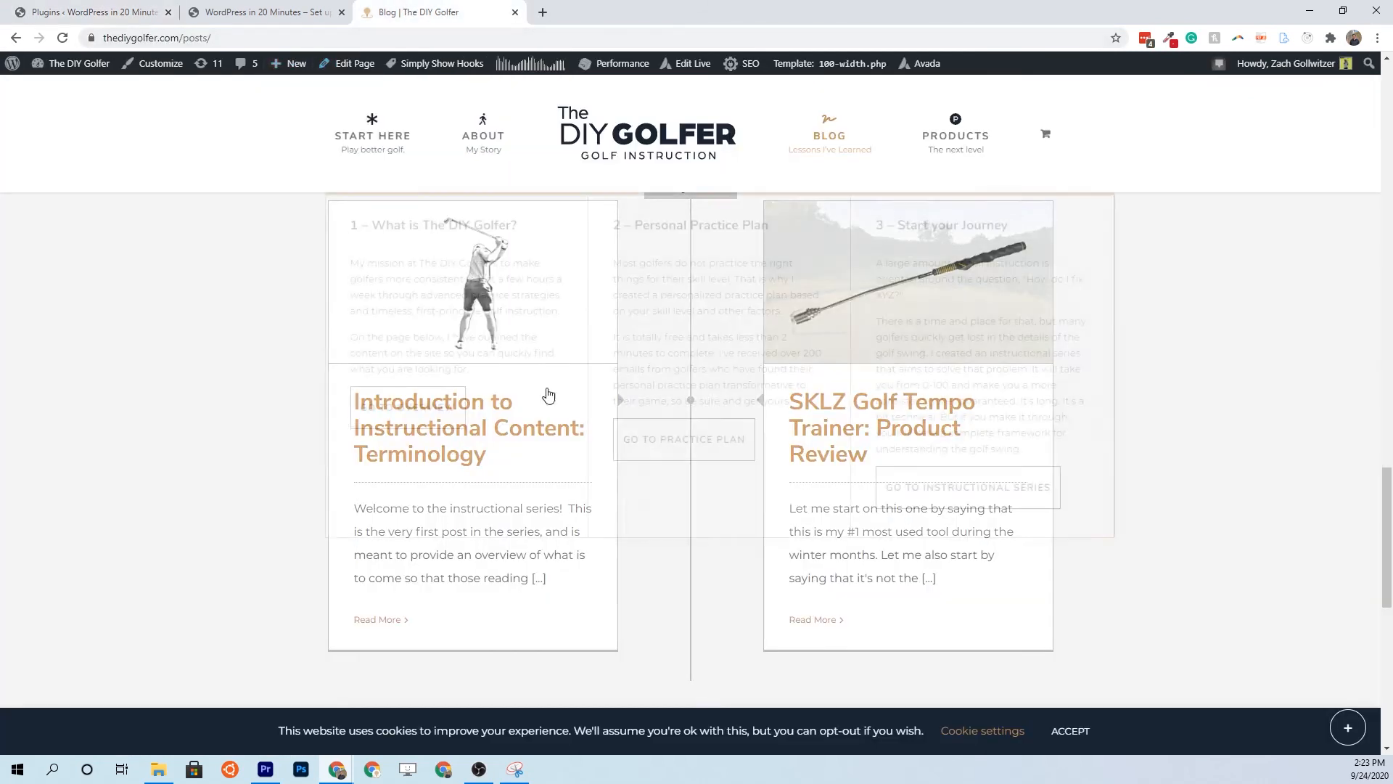
Open the SKLZ Golf Tempo Trainer post's image in a new tab, then close it and return to plugins
click(898, 429)
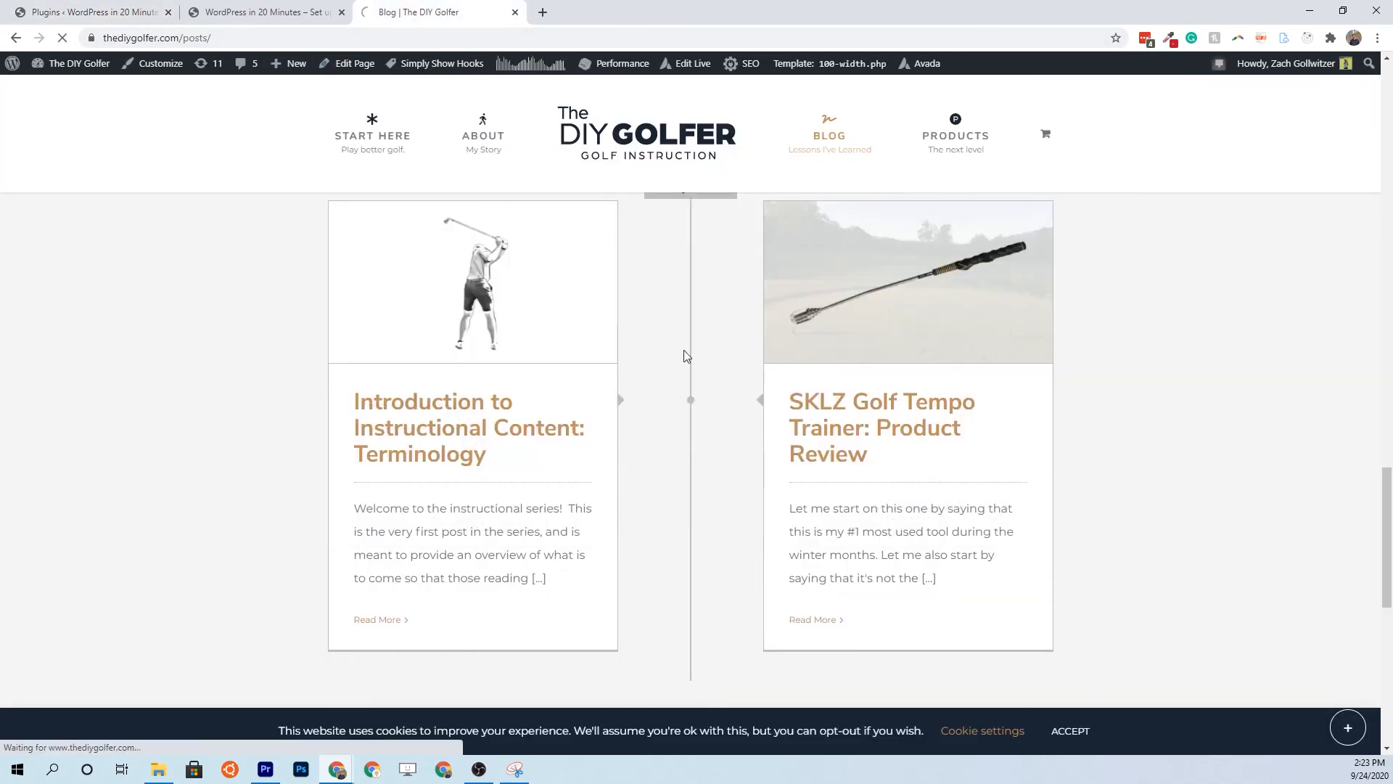
scroll(578, 516, down, 4)
right_click(654, 328)
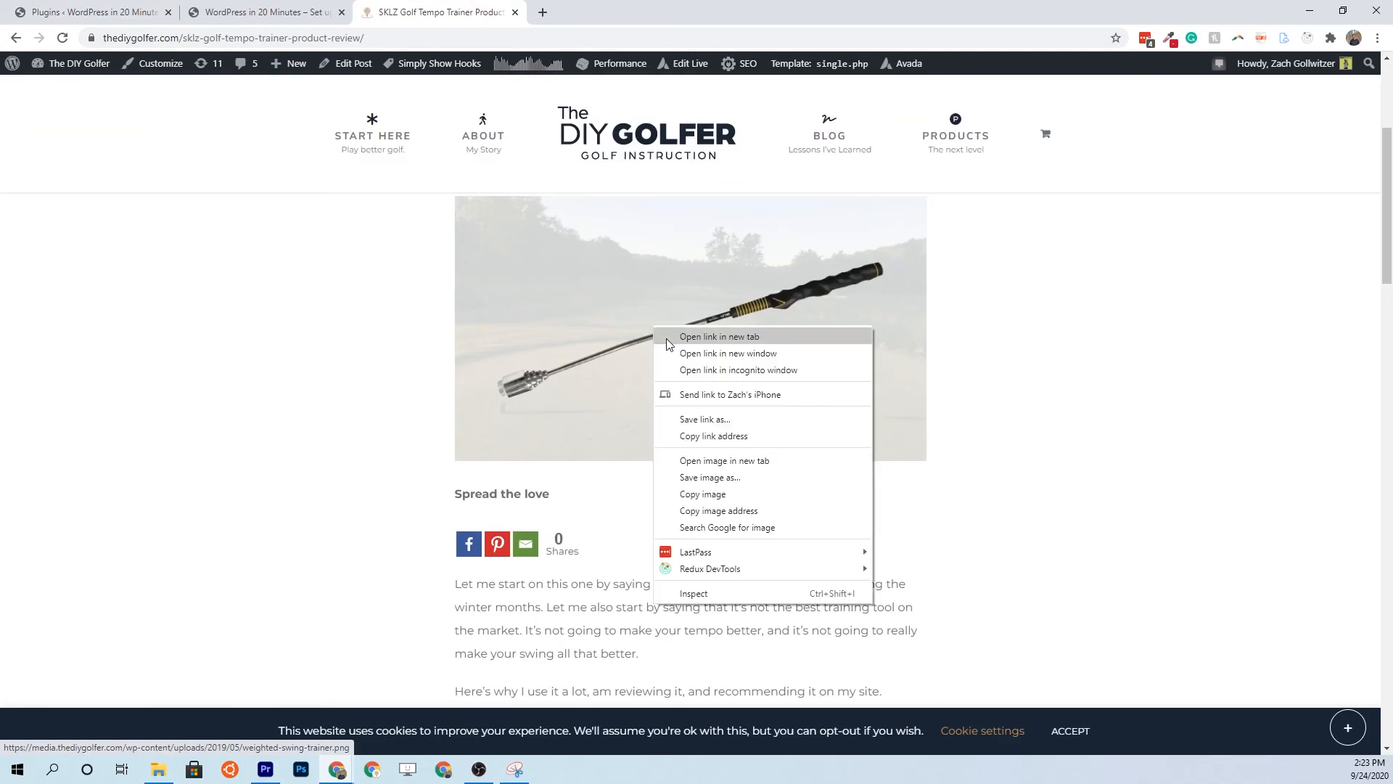
click(699, 460)
key(ctrl+Tab)
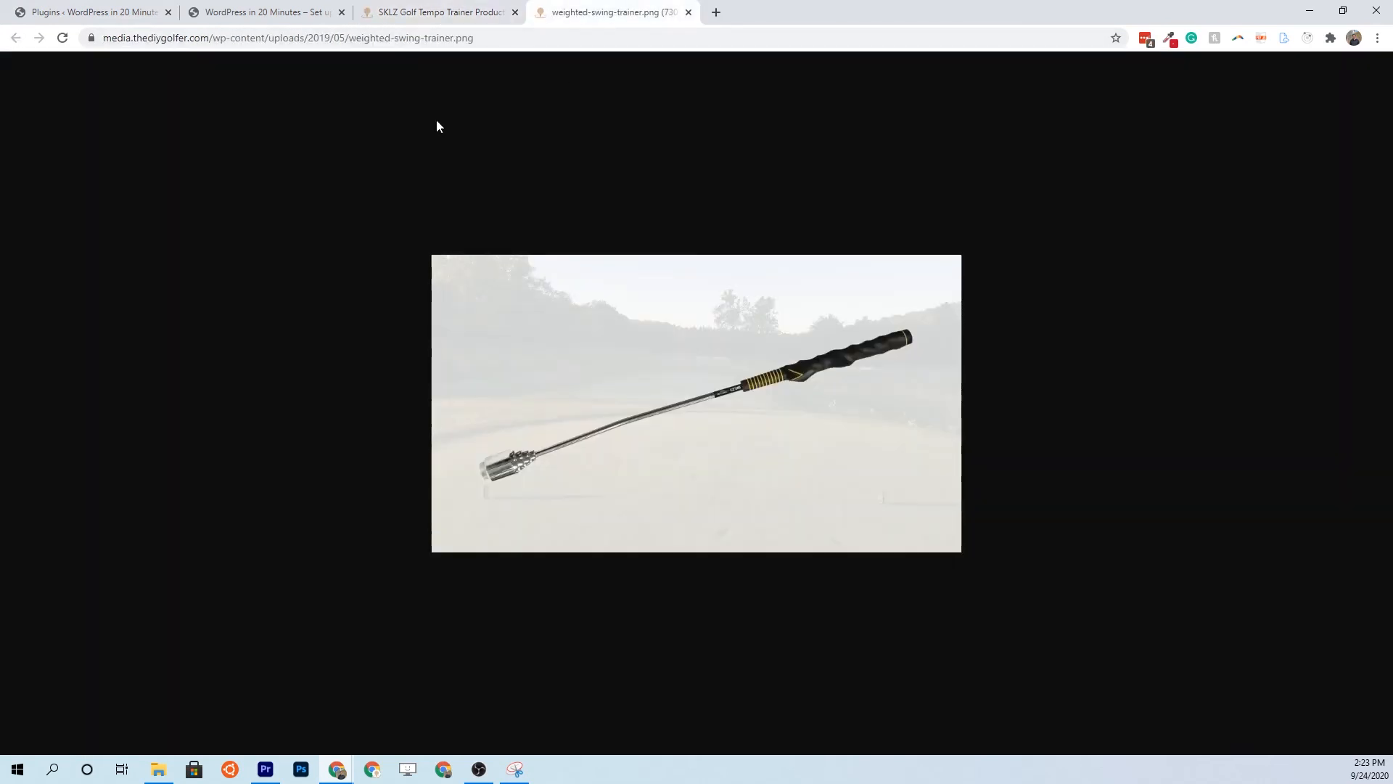
click(134, 37)
double_click(156, 40)
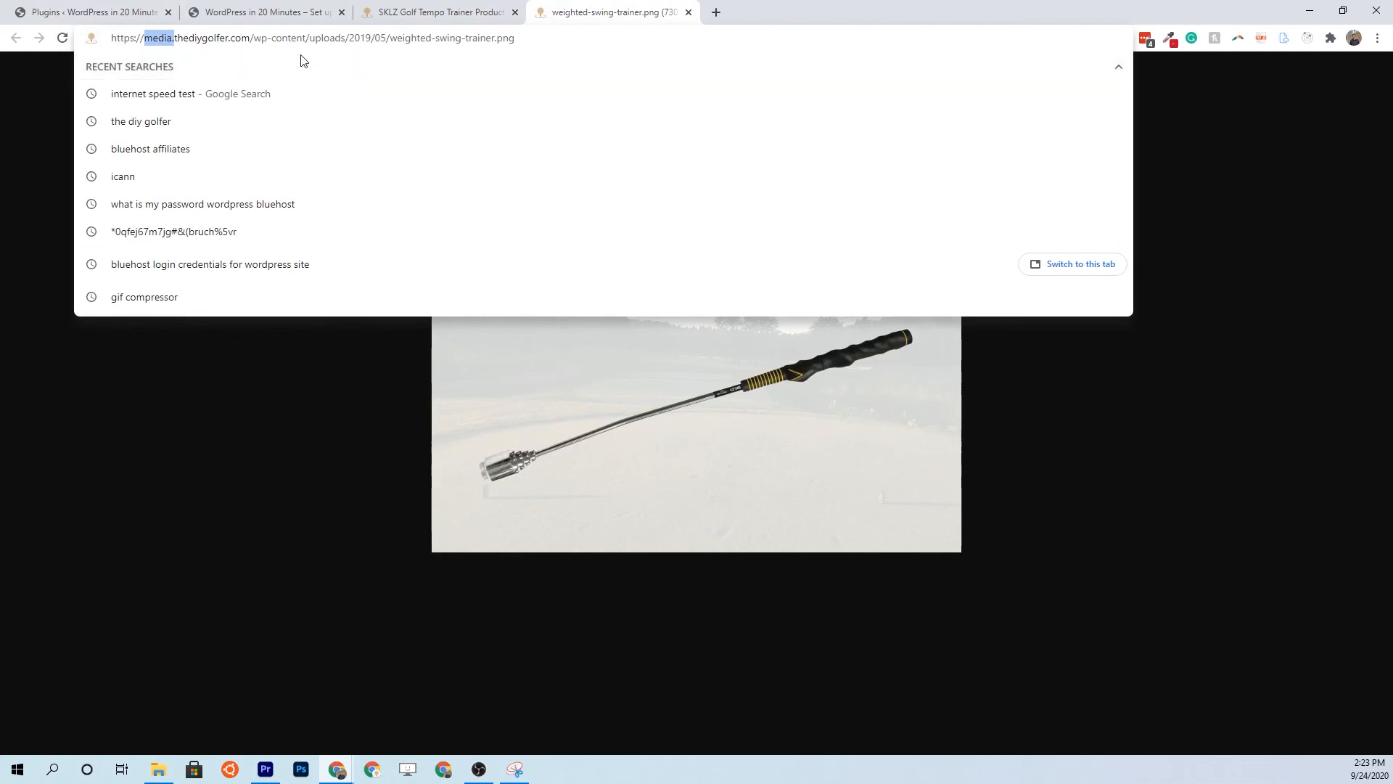
click(689, 13)
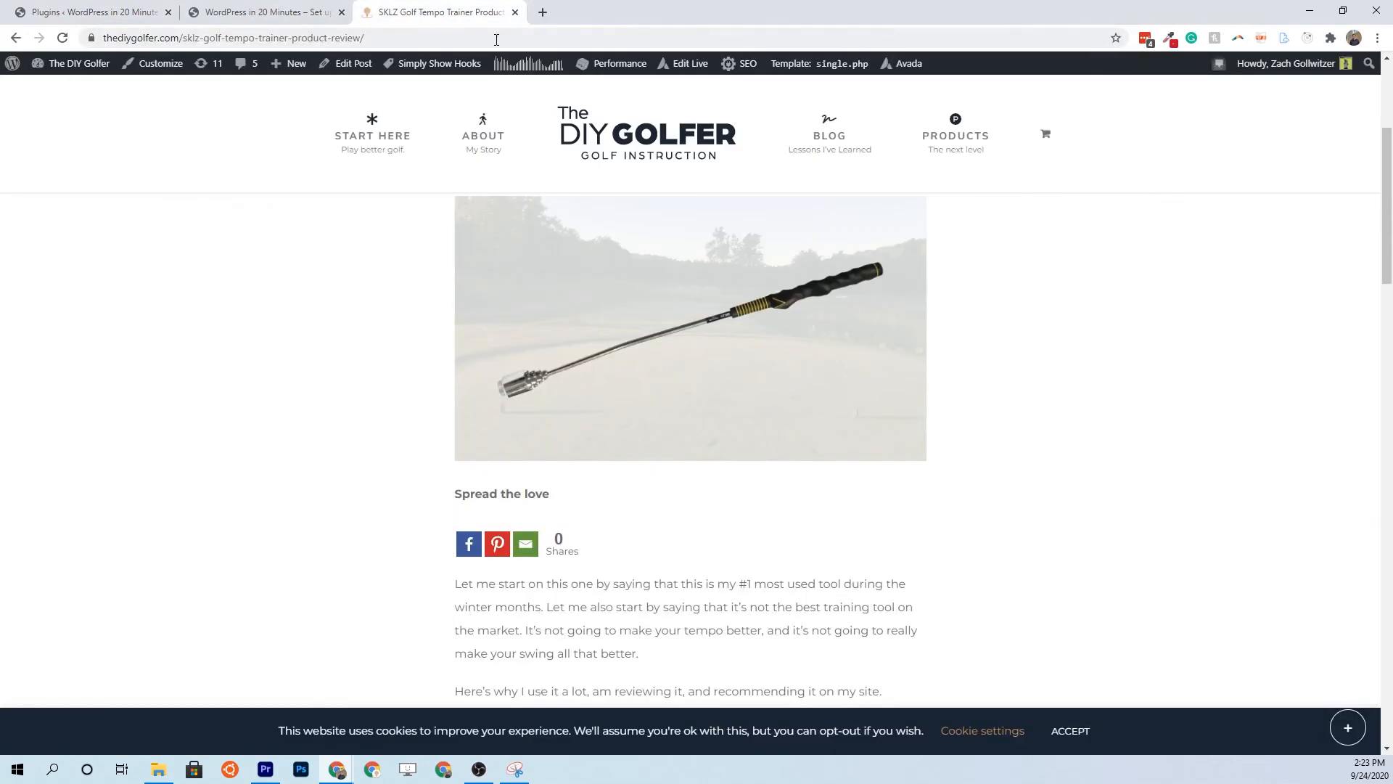
click(133, 13)
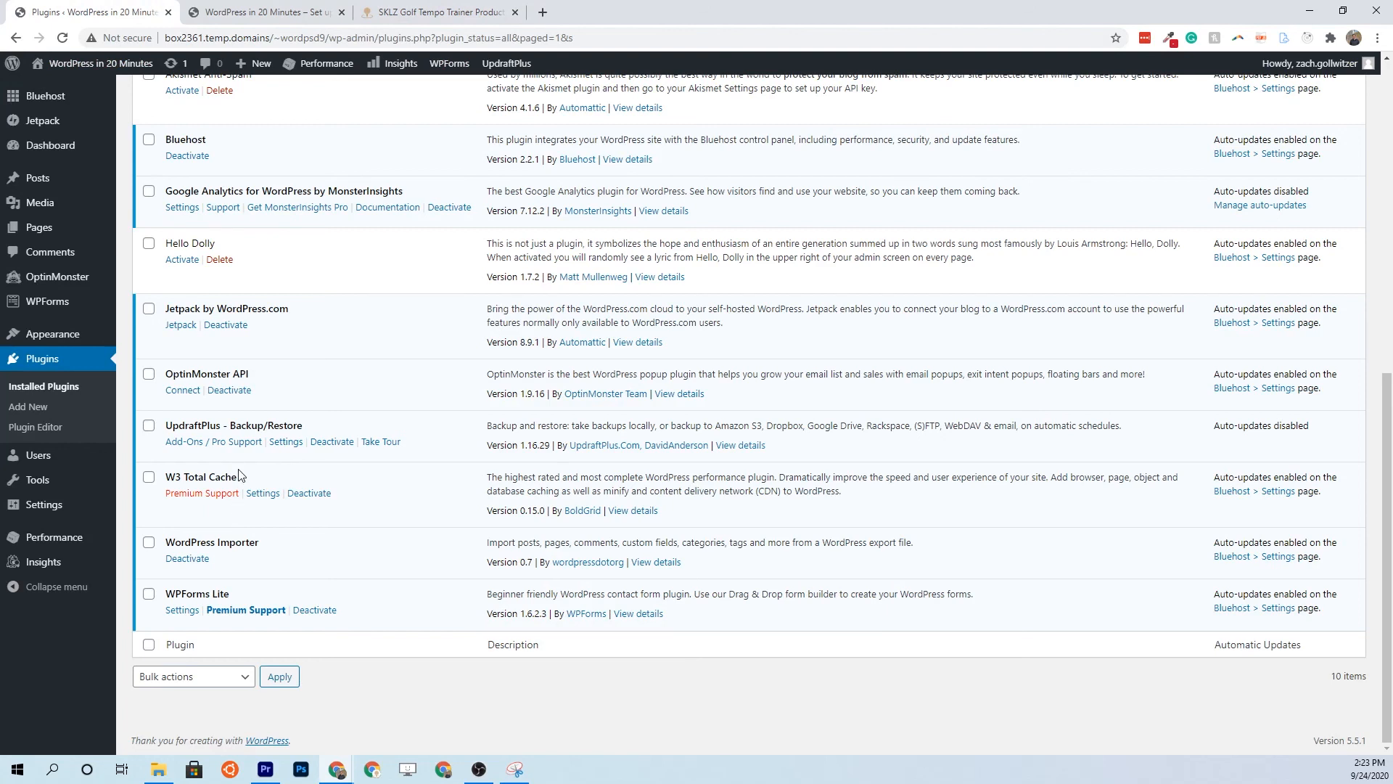
Open the UpdraftPlus settings and keep the files backup schedule at Daily
drag(174, 422, 296, 417)
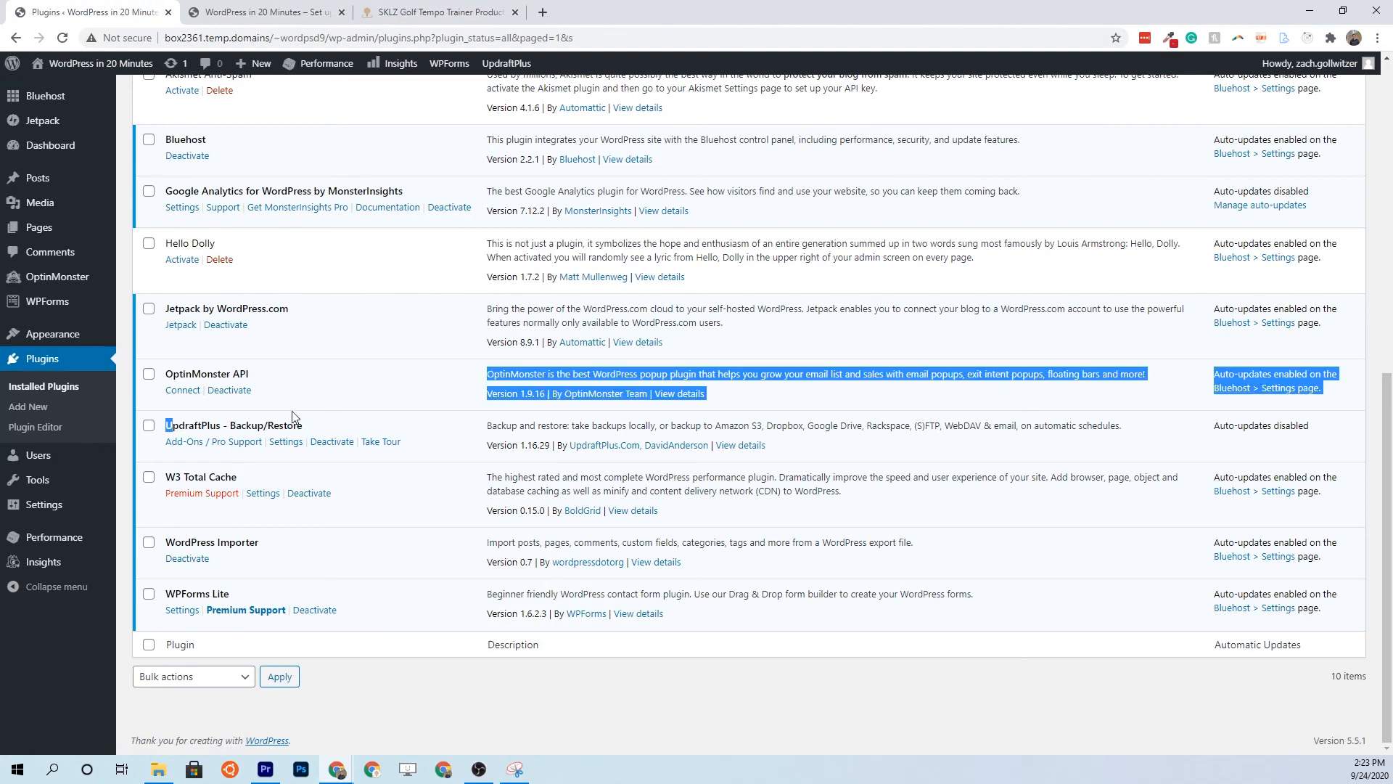
click(282, 442)
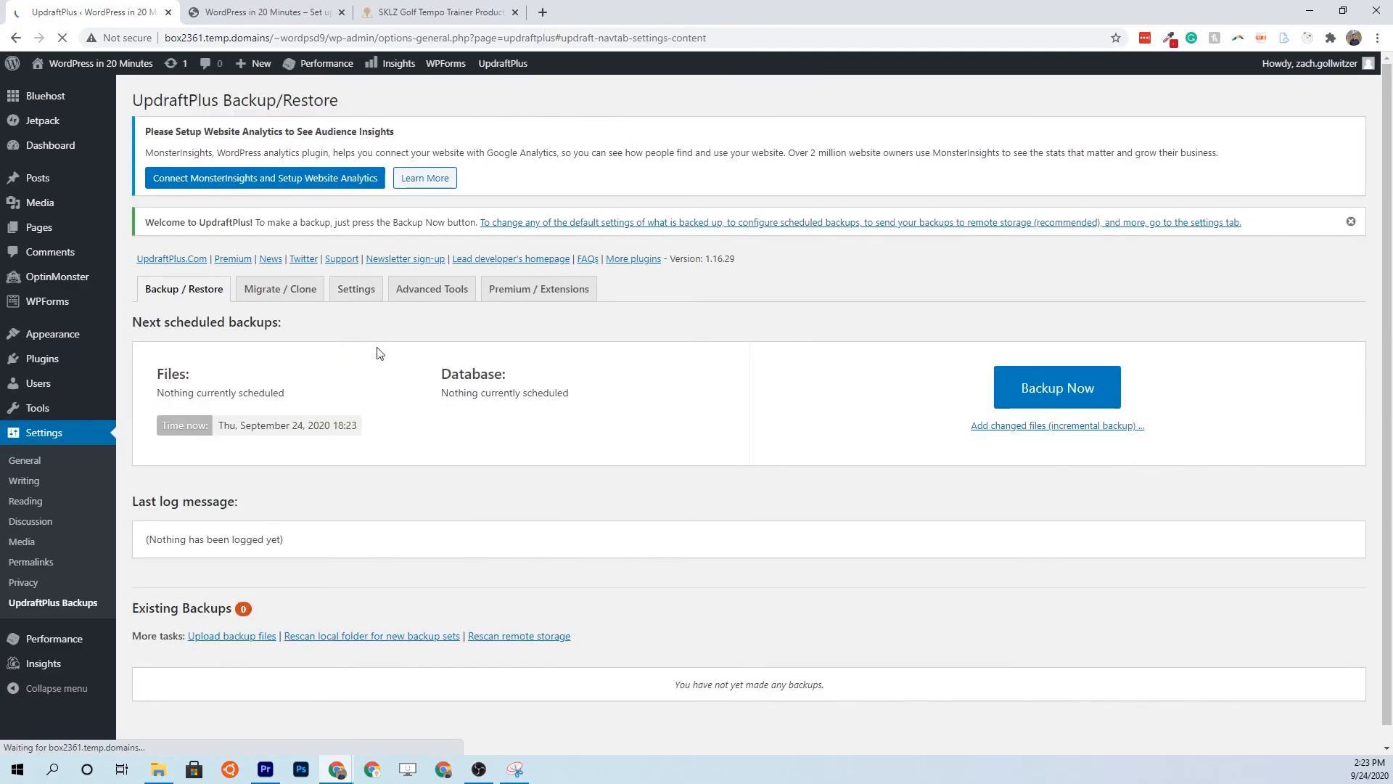
scroll(320, 482, down, 1)
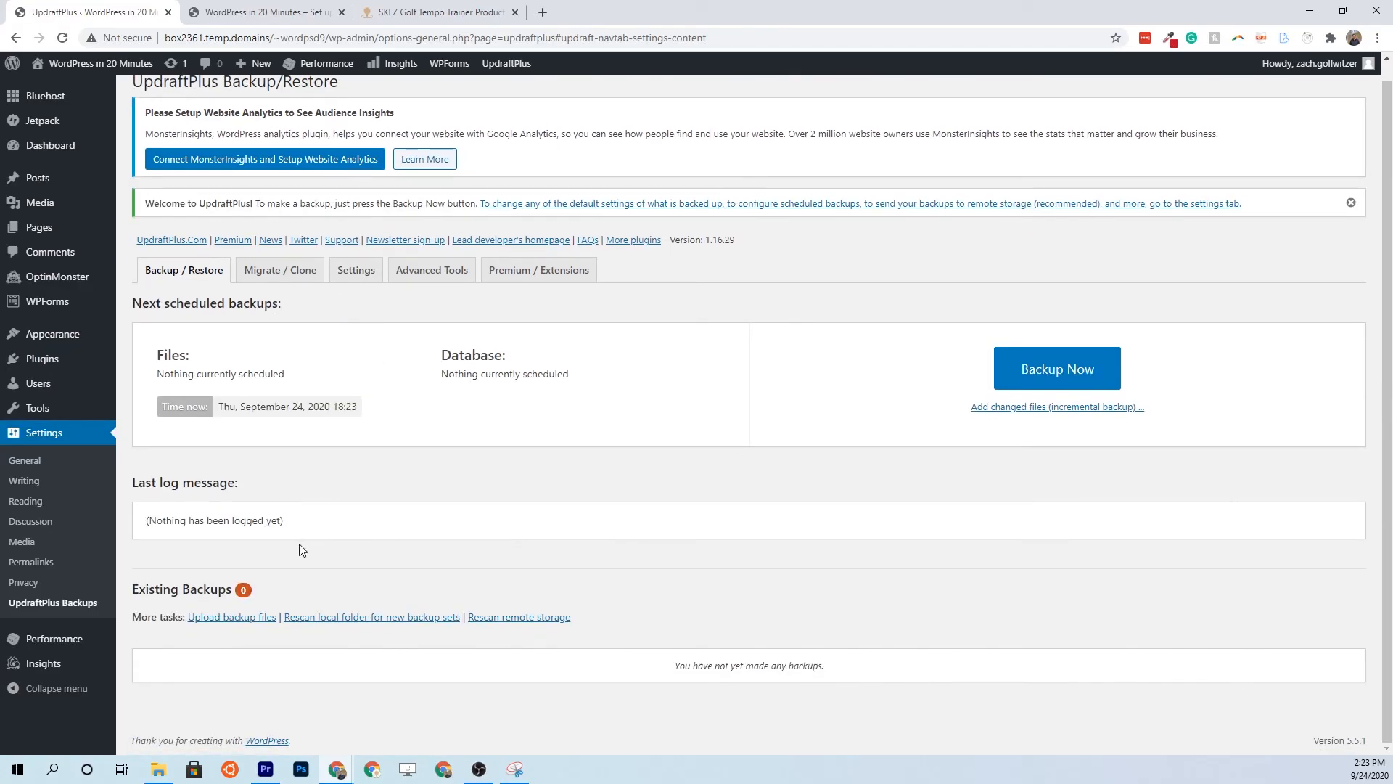
scroll(314, 539, up, 1)
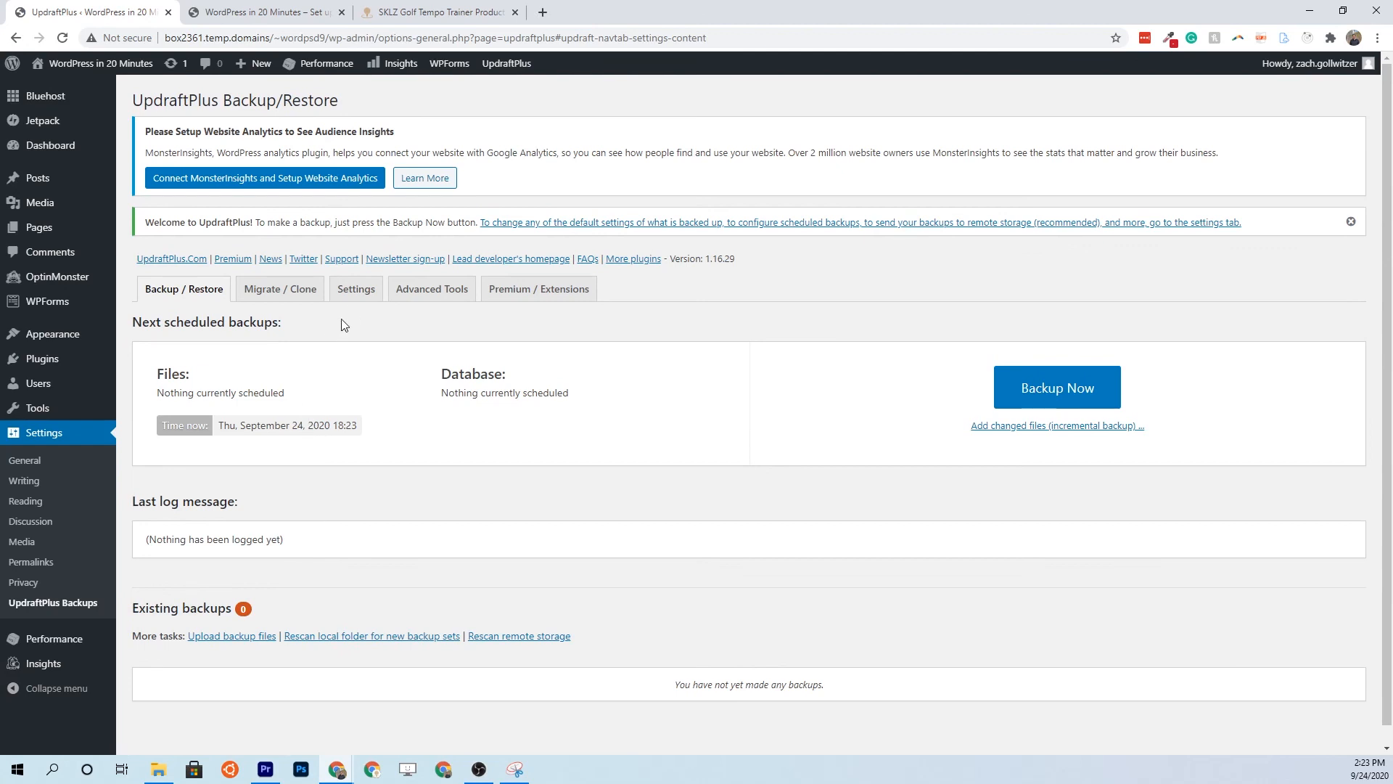
click(362, 290)
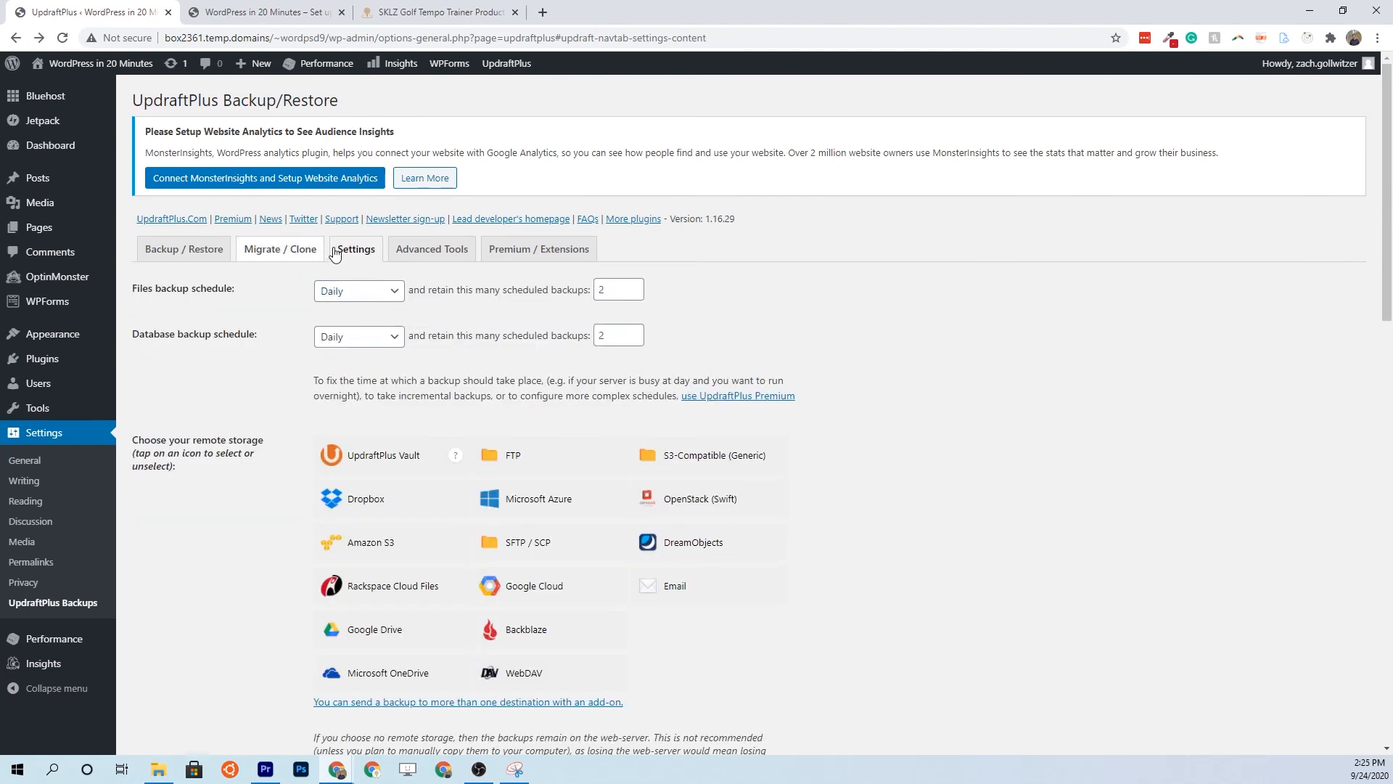
click(355, 292)
click(355, 293)
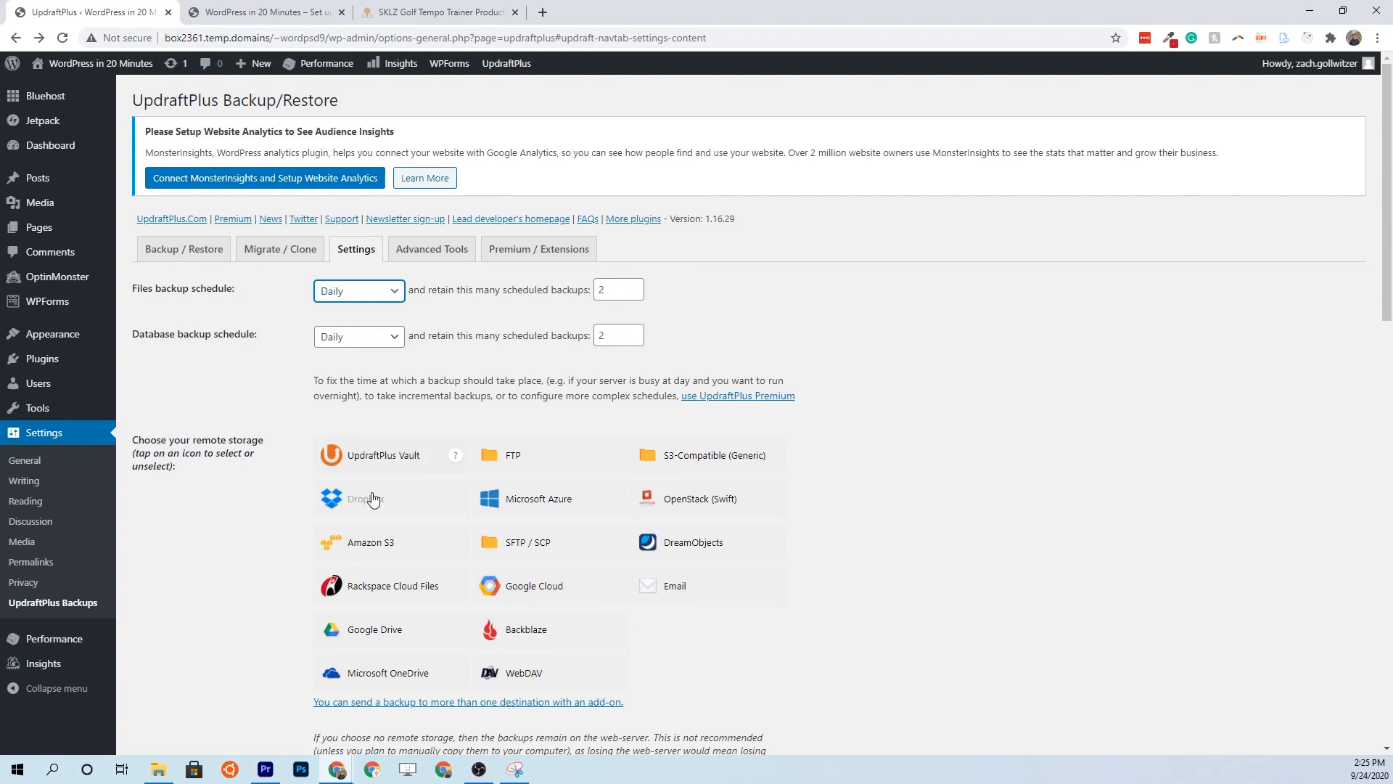
Choose Google Drive as UpdraftPlus remote storage and save the settings
click(365, 635)
scroll(365, 635, down, 3)
scroll(482, 507, down, 3)
scroll(333, 653, down, 15)
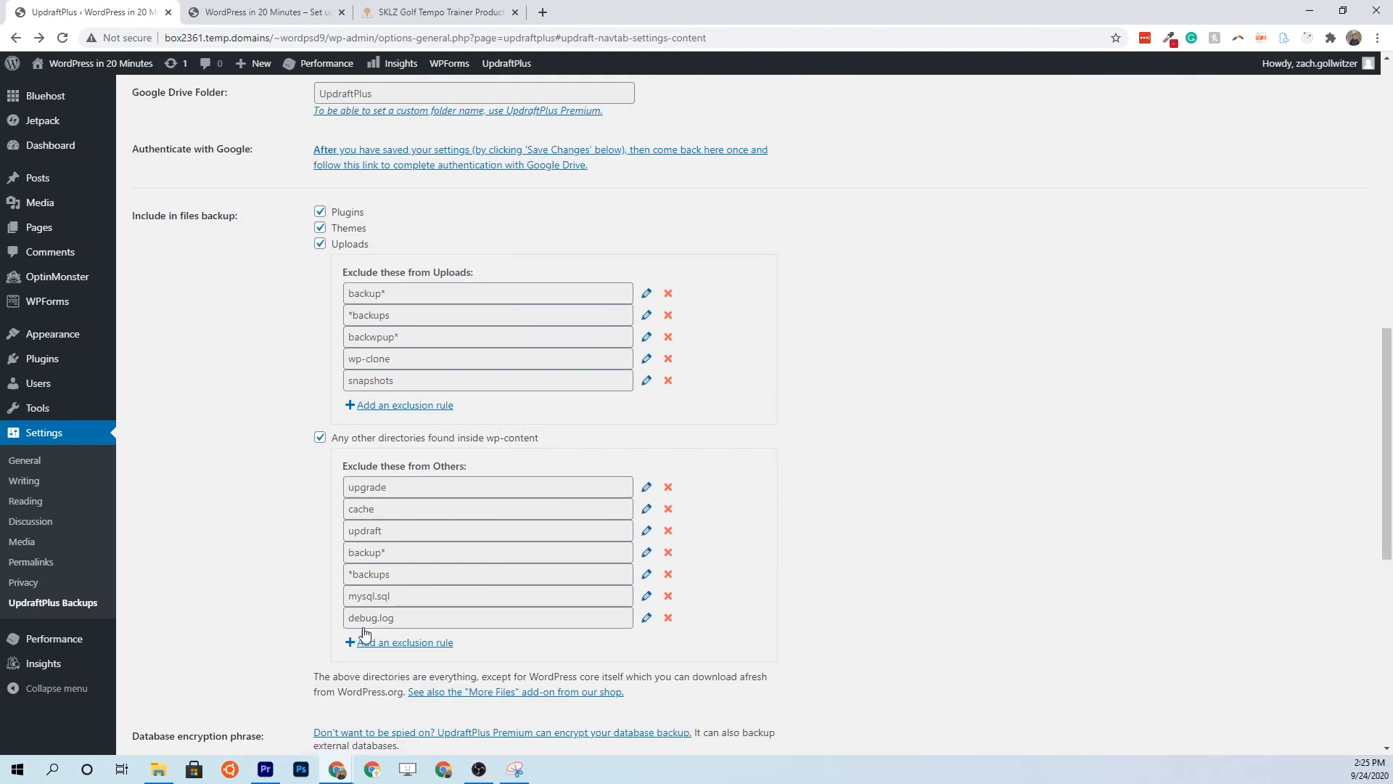
click(327, 537)
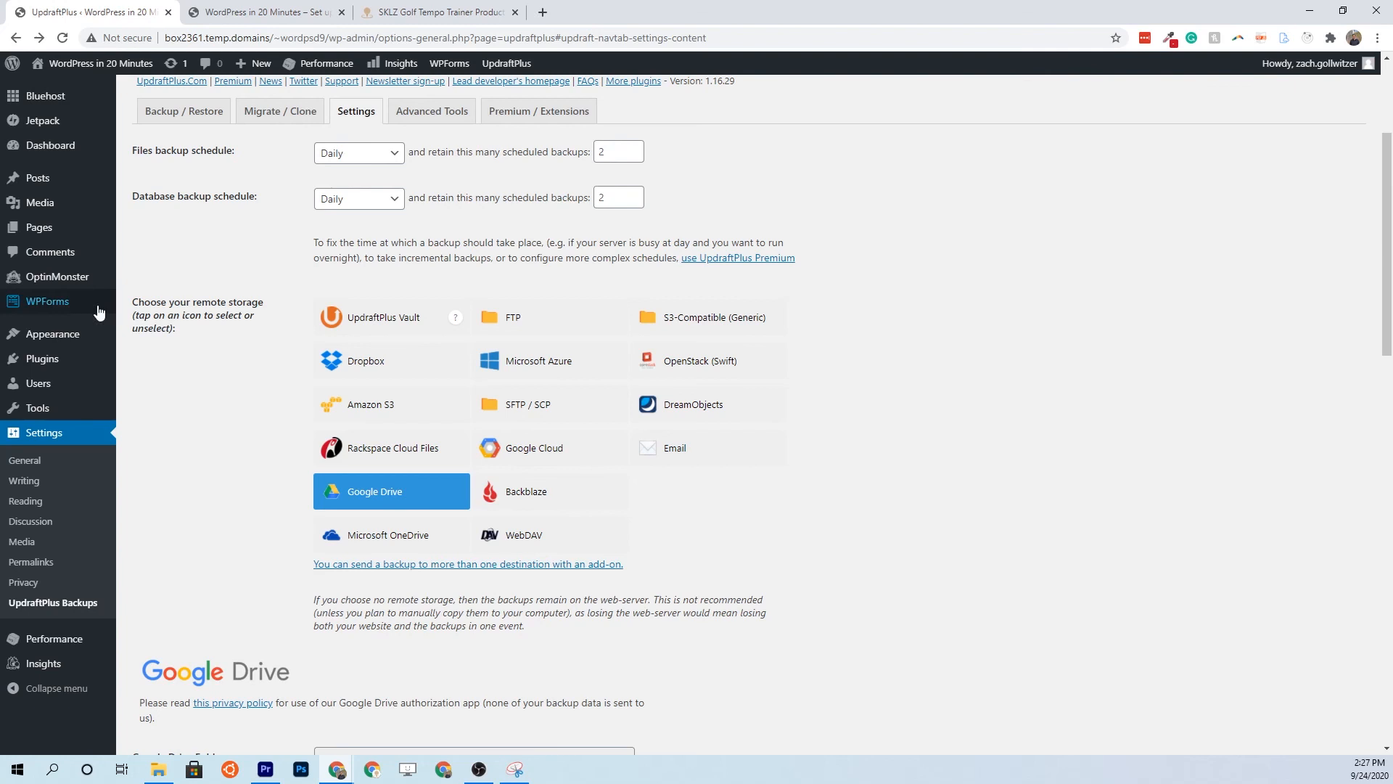
mouse_move(53, 183)
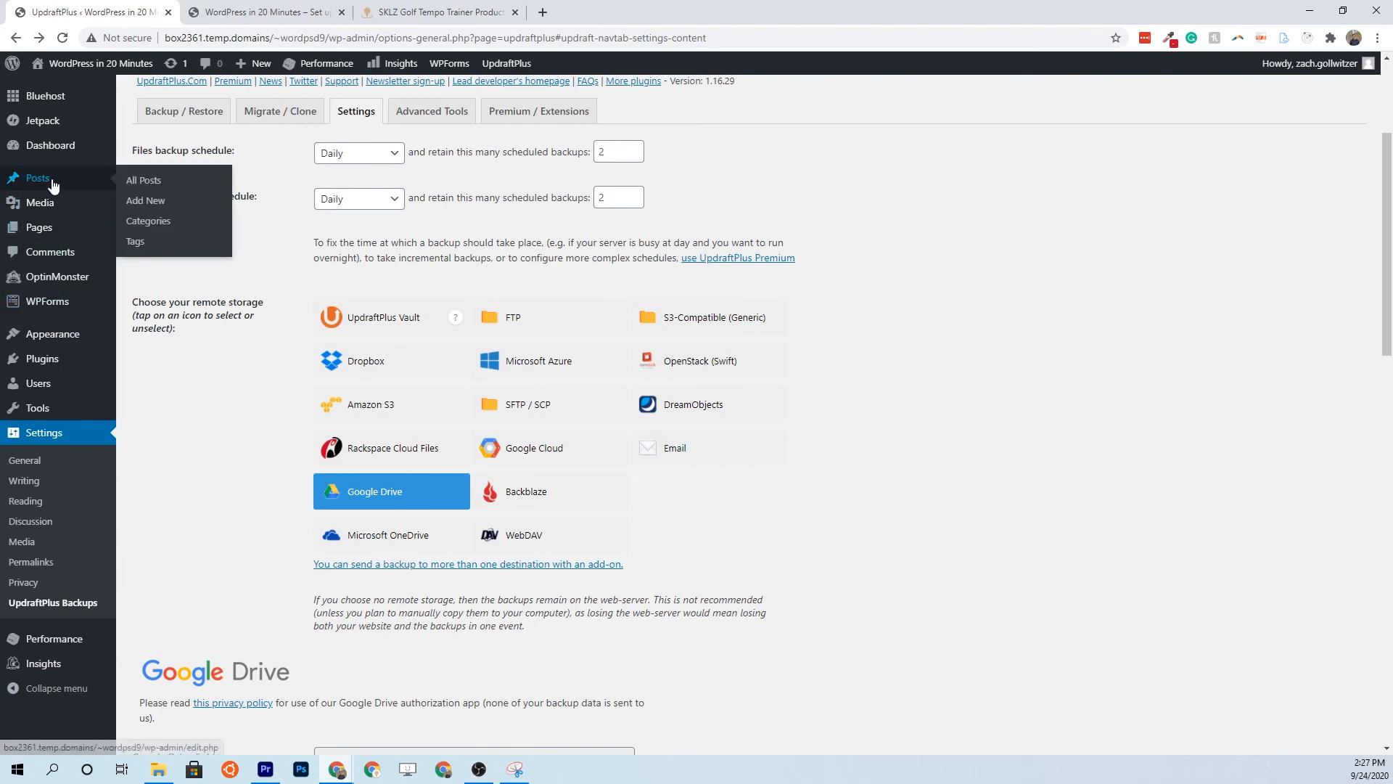
Open the About Me draft from the All Pages list for editing
click(80, 240)
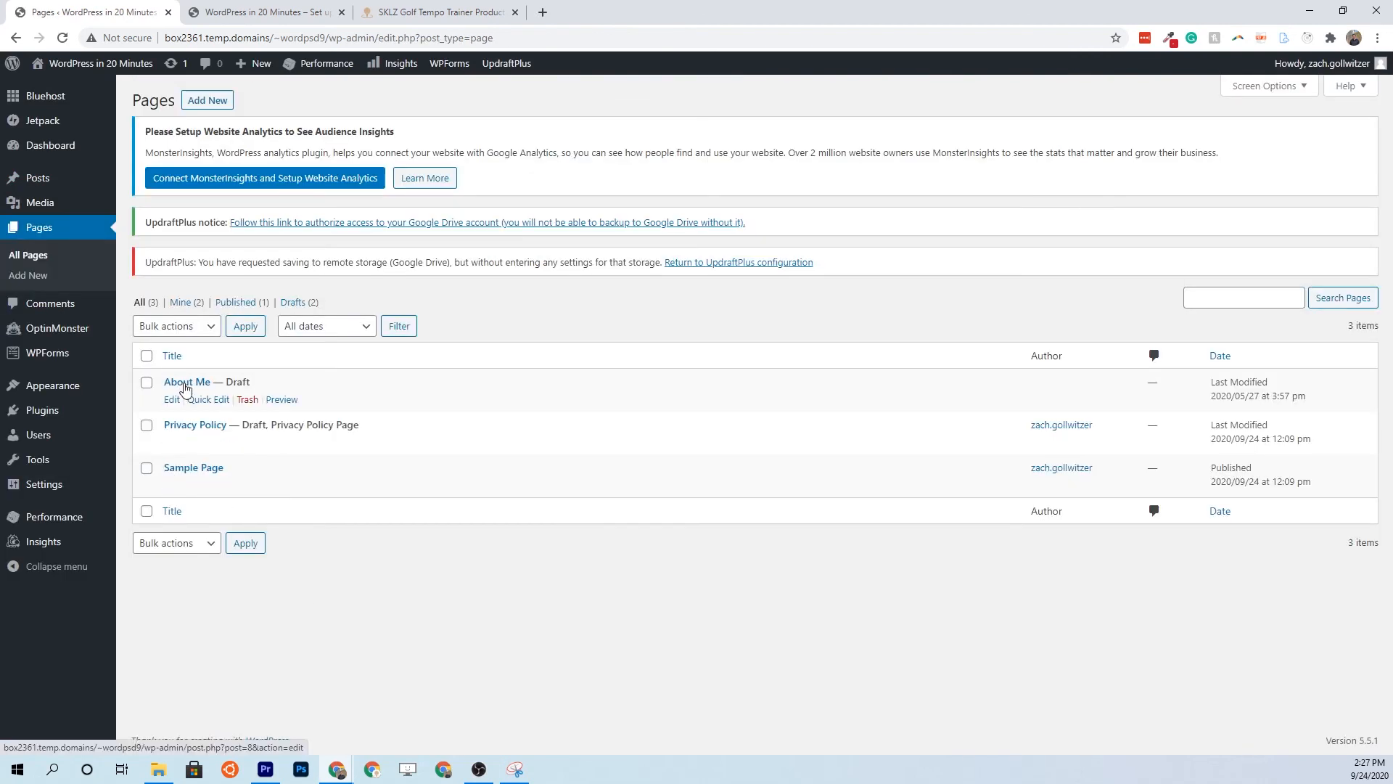
click(188, 385)
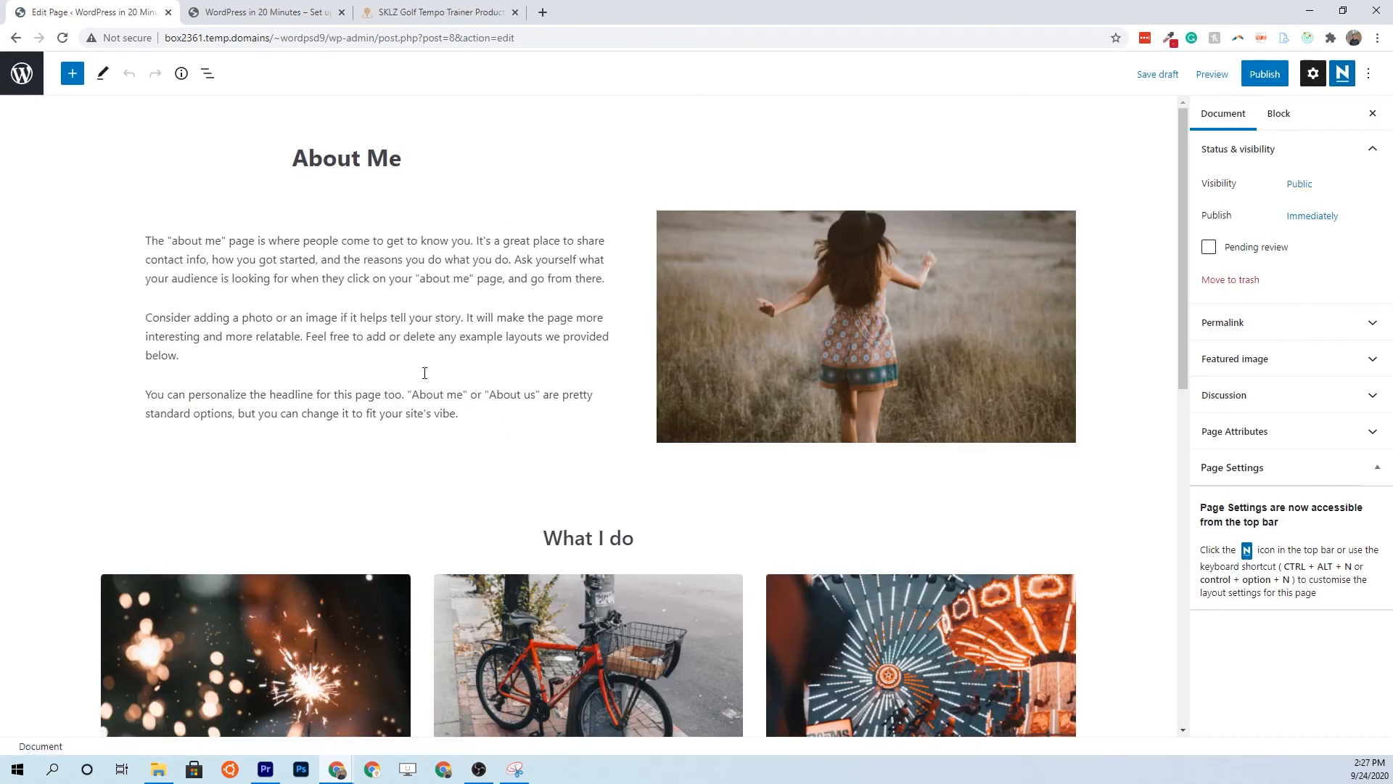
scroll(446, 484, down, 6)
scroll(498, 468, down, 2)
scroll(529, 494, up, 8)
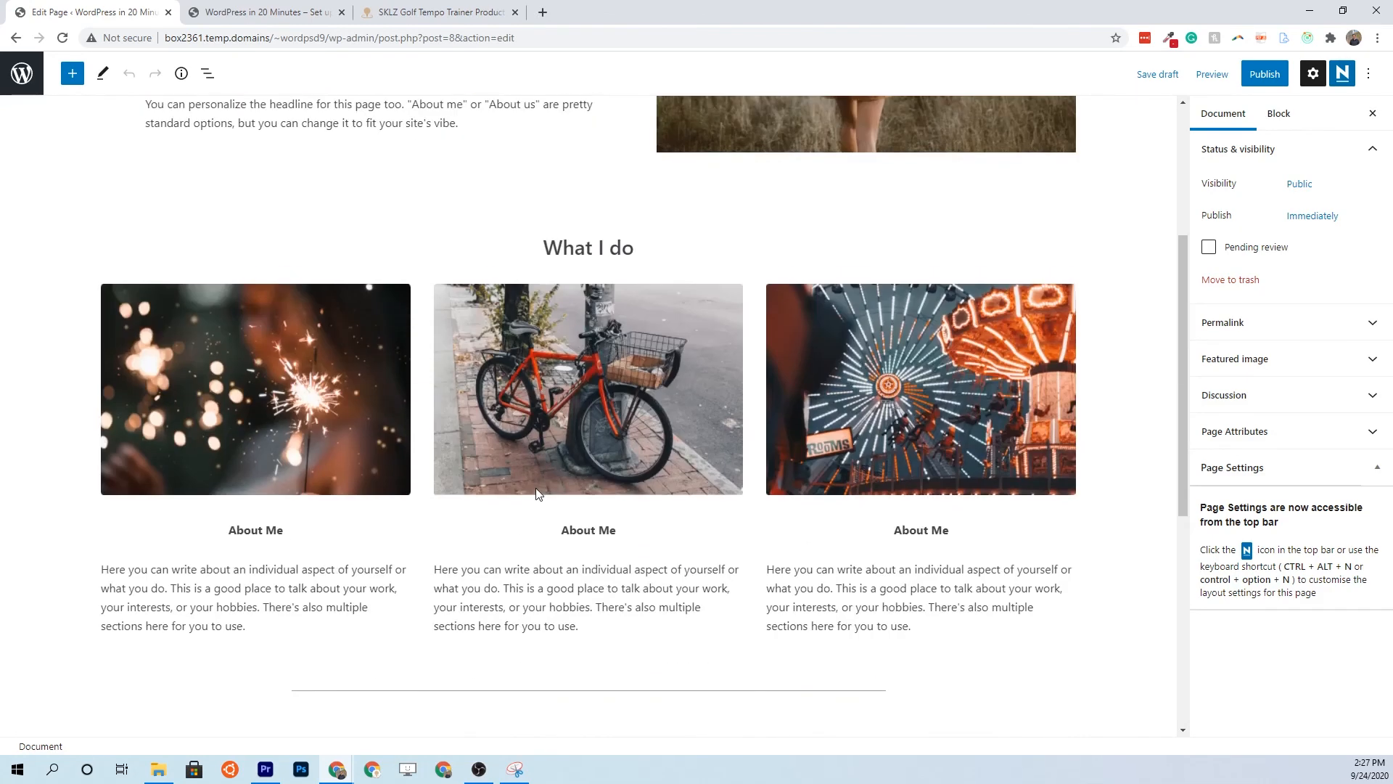
Publish the About Me page and view it live
click(1265, 74)
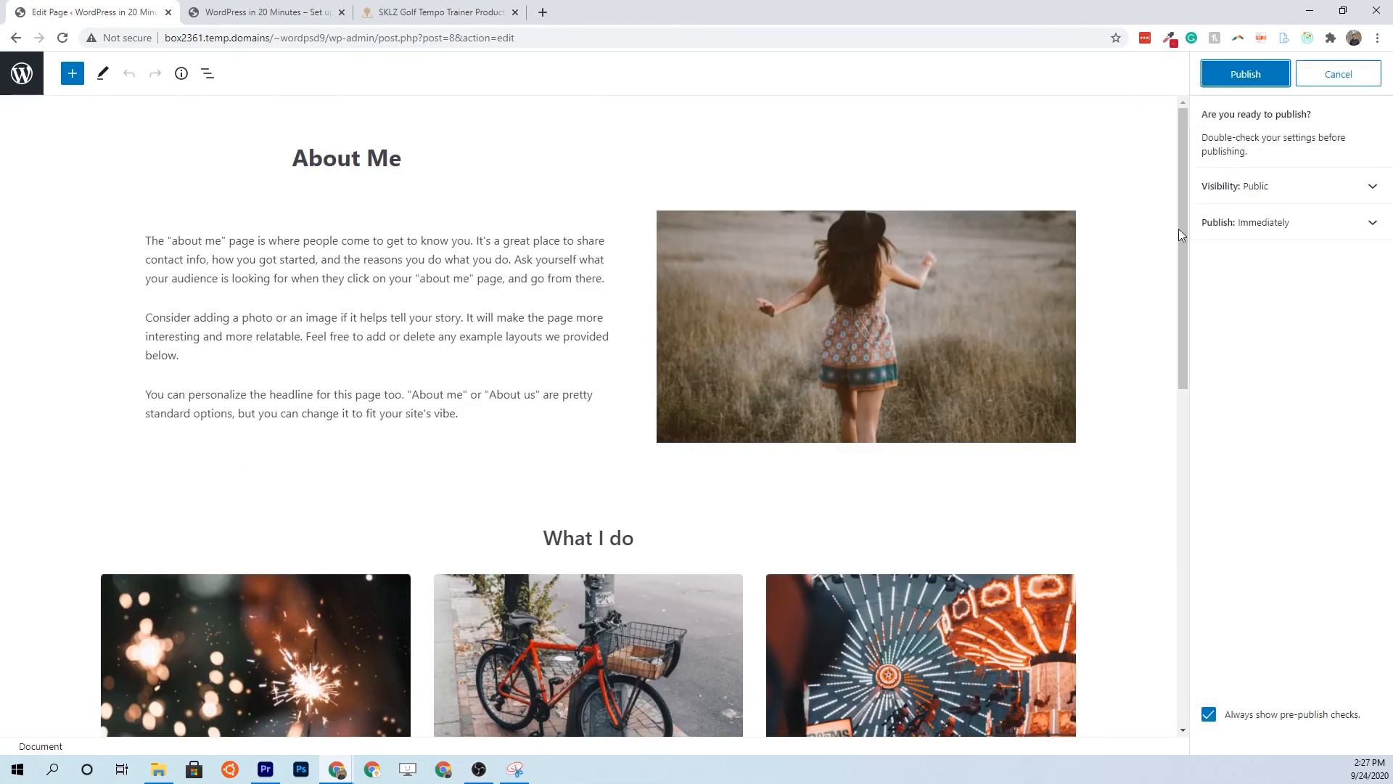
click(1231, 74)
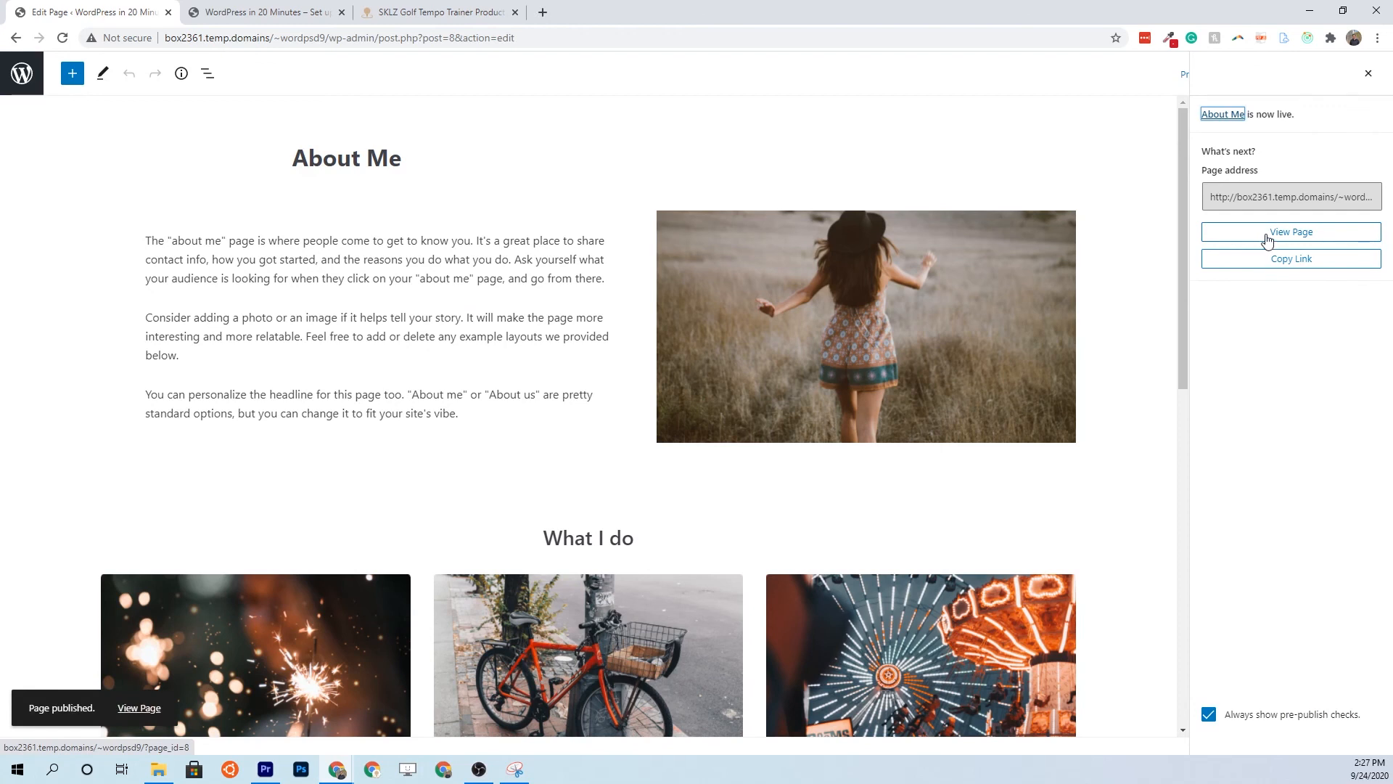
click(1267, 234)
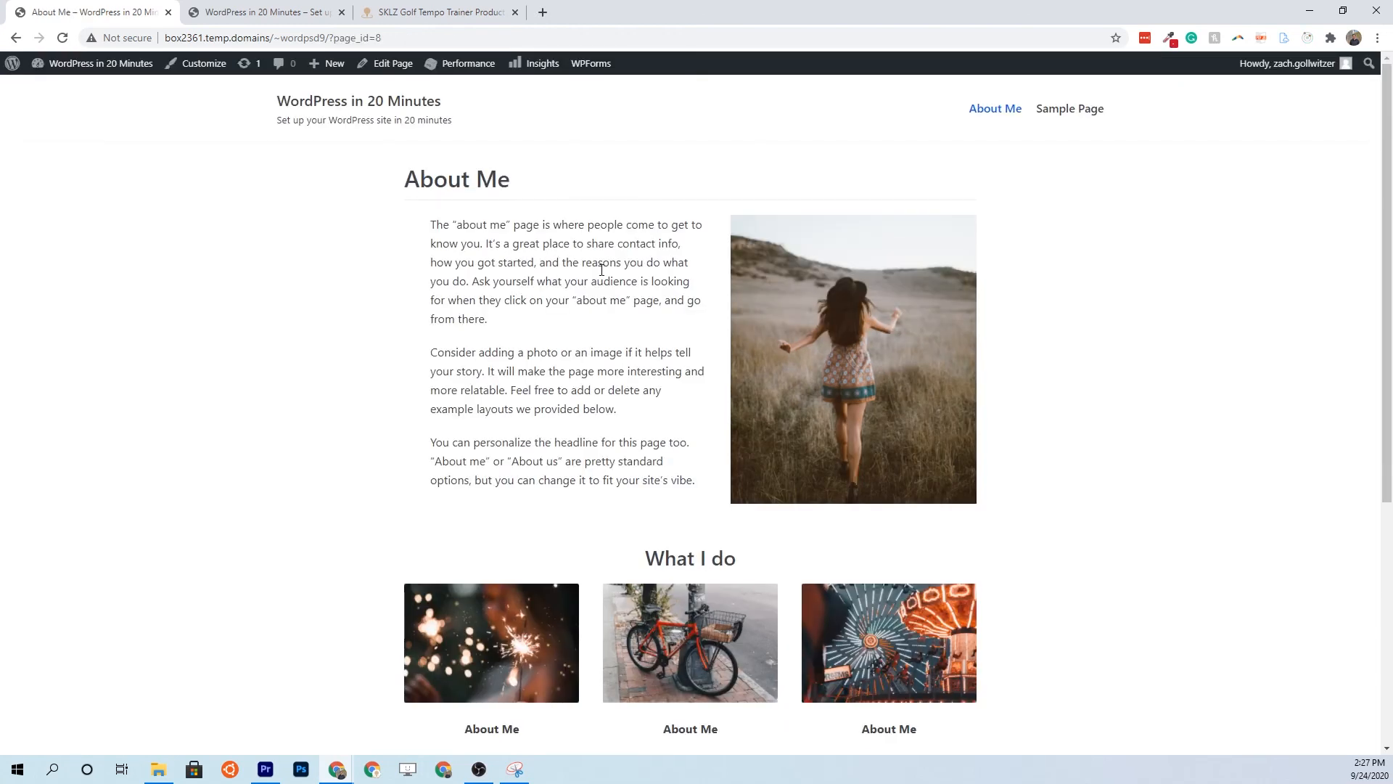
Reload the wordpressin20minutes.com home page and open About Me from its updated menu
scroll(601, 270, down, 1)
scroll(533, 243, up, 1)
click(247, 37)
click(247, 38)
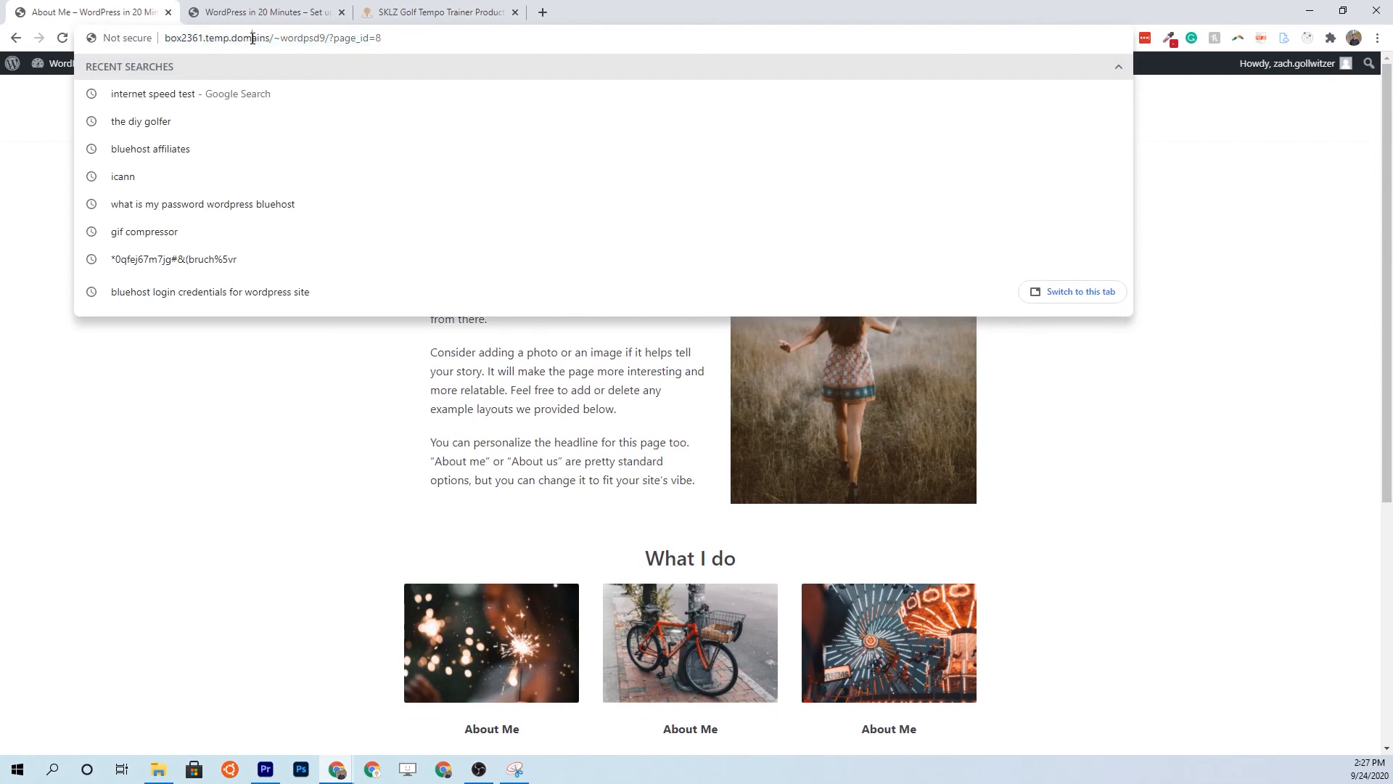
click(265, 12)
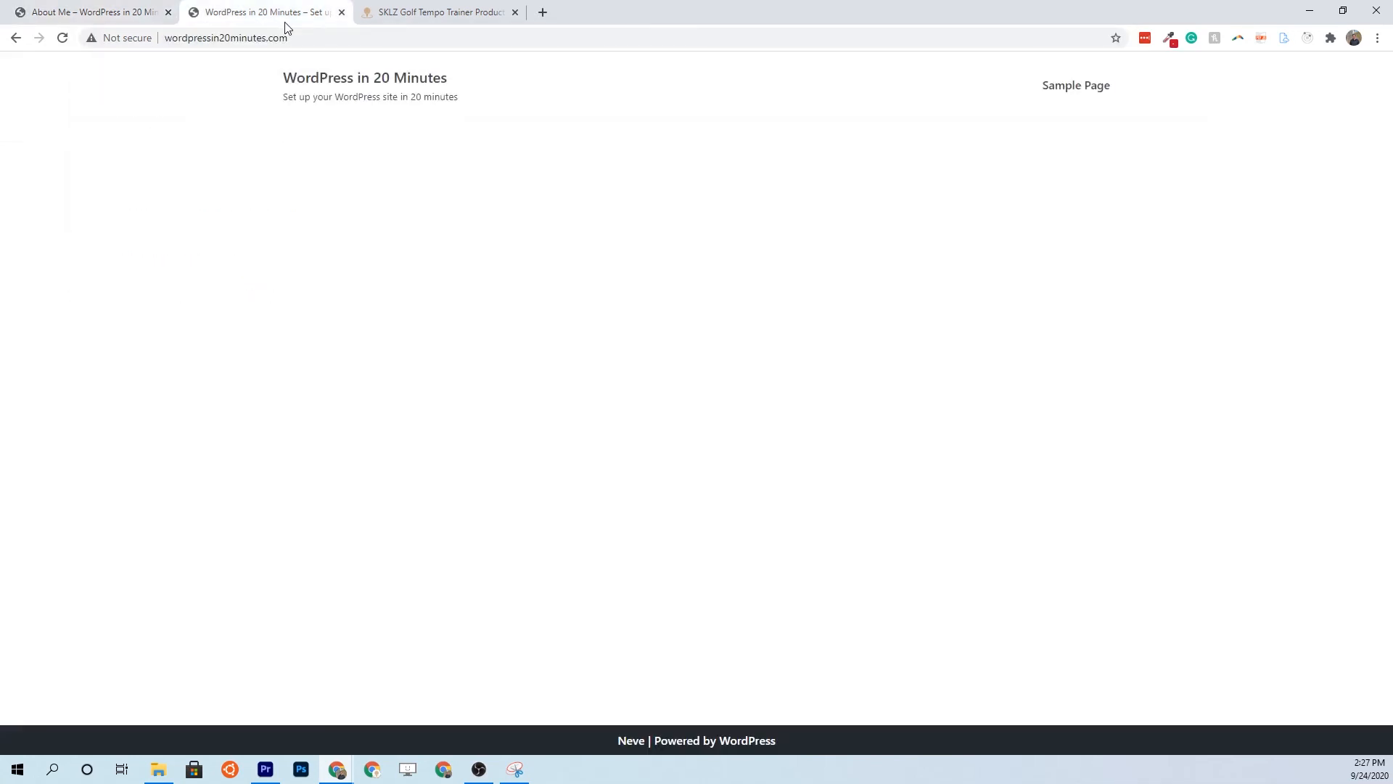
click(286, 37)
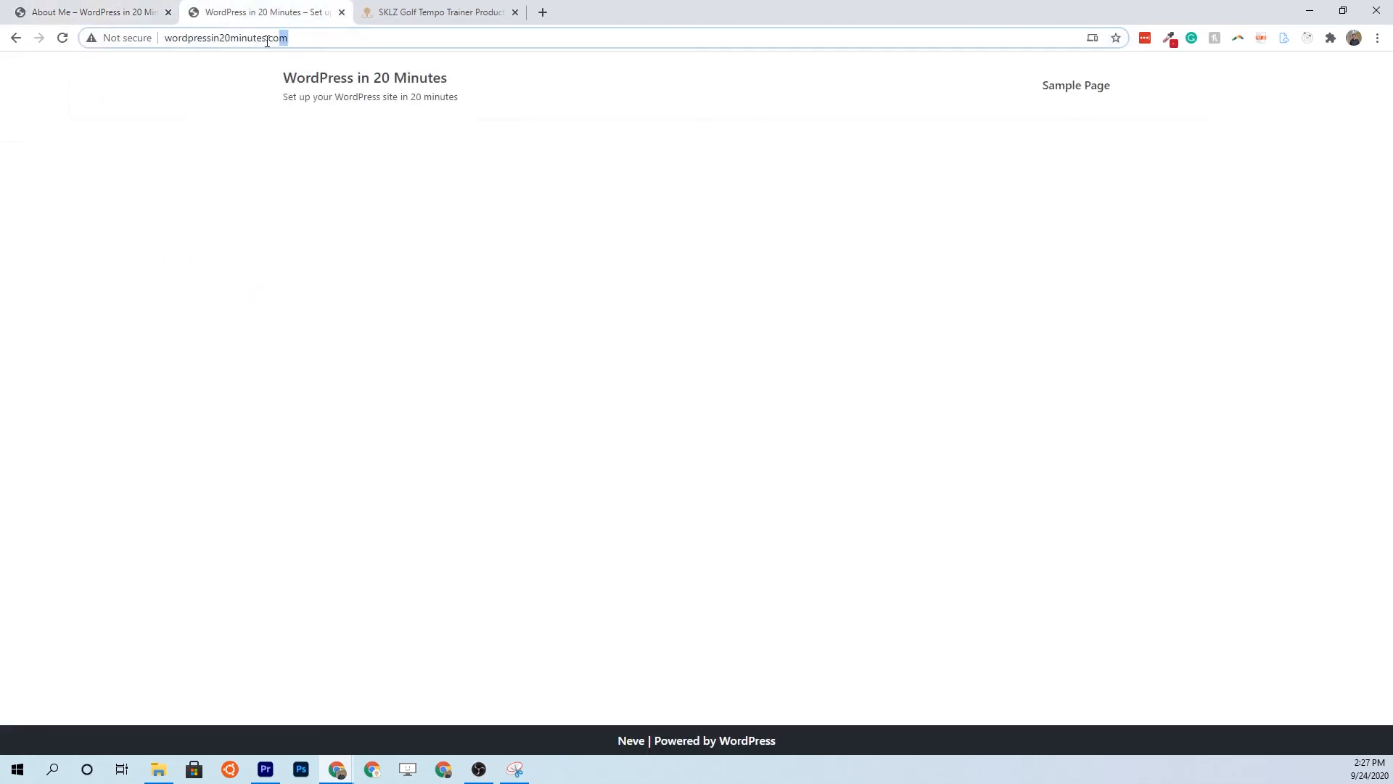
click(63, 40)
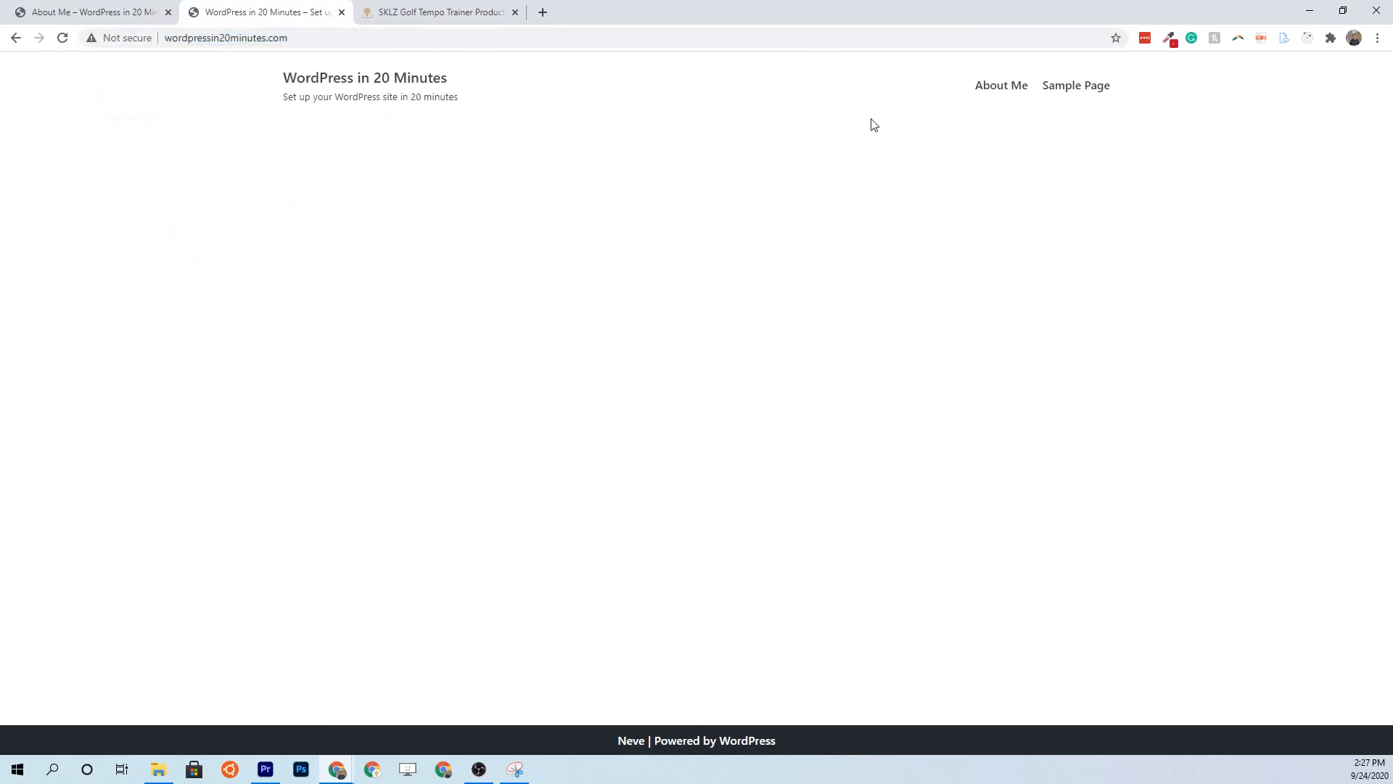
click(1000, 90)
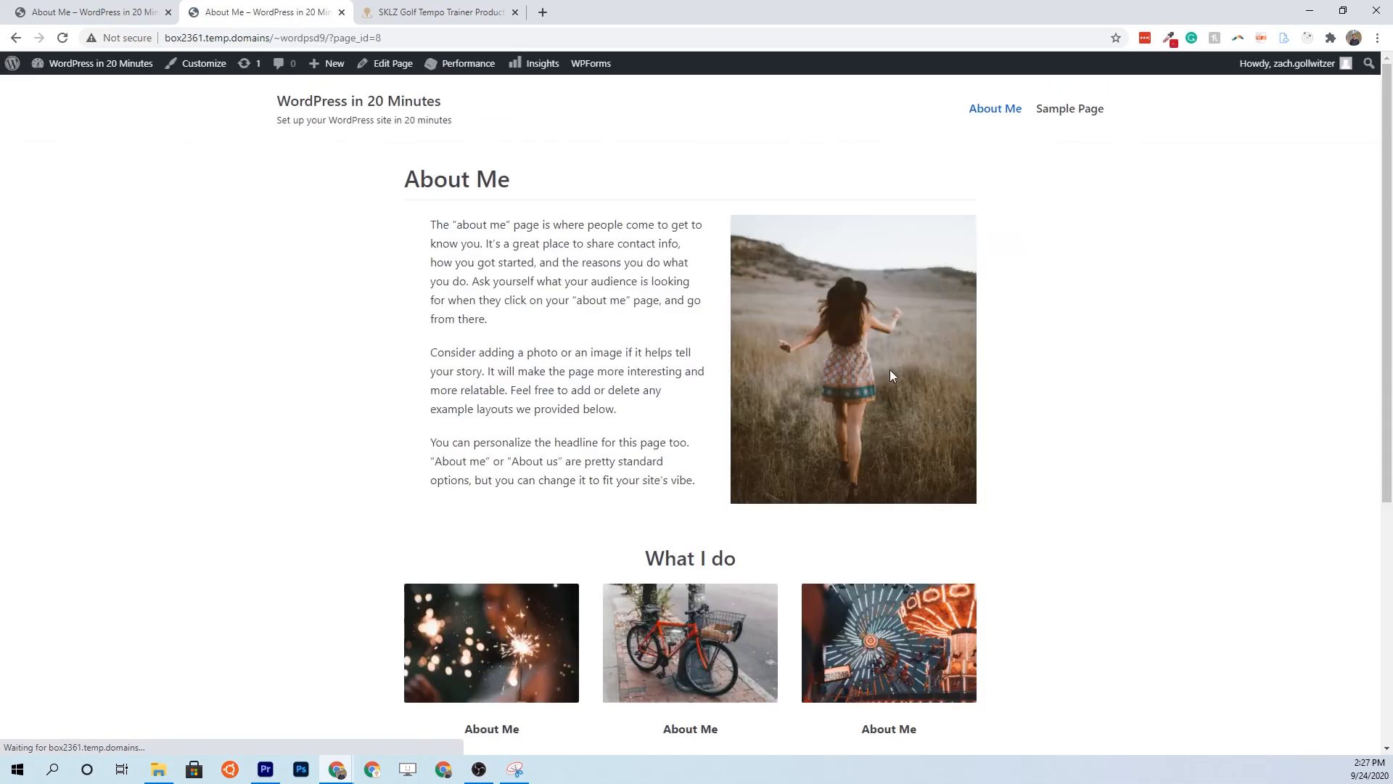